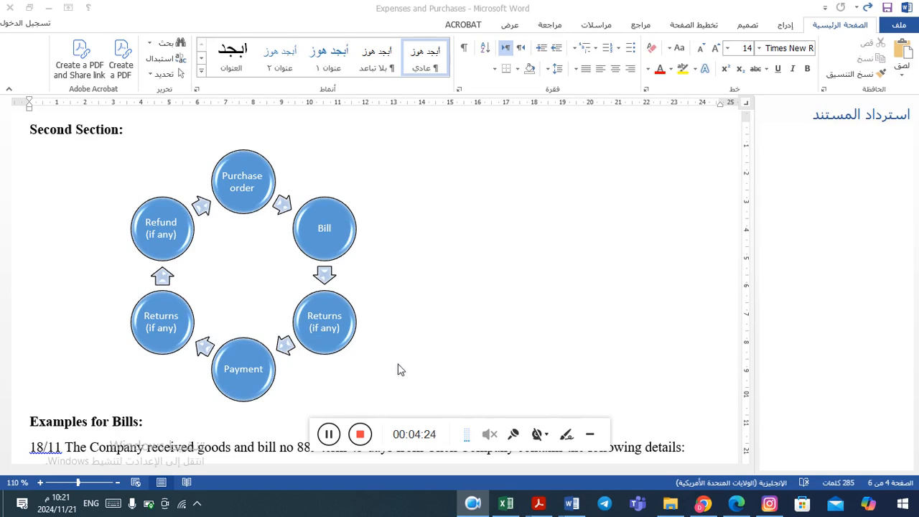
Review the bill cycle diagram and the Click Company bill example with its item table in the document
{"action": "left_click", "coordinate": [123, 422]}
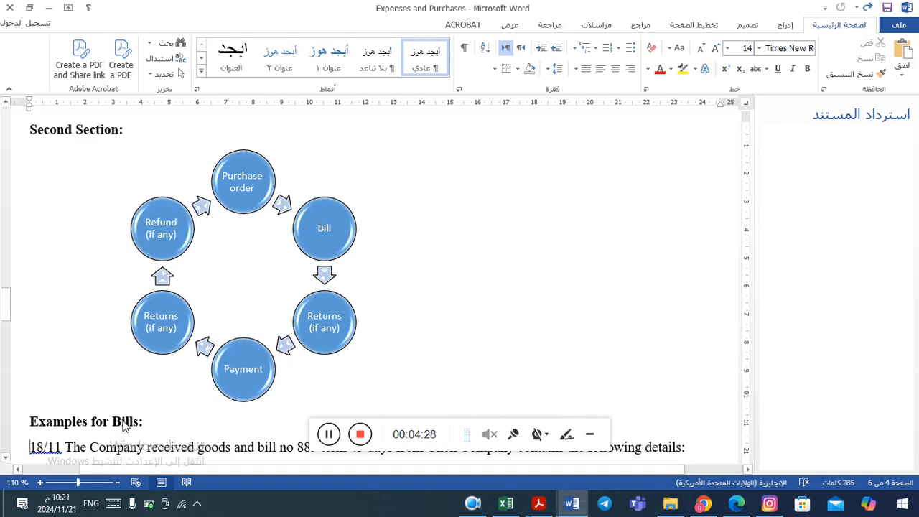
{"action": "key", "text": "Down"}
{"action": "key", "text": "Down"}
{"action": "key", "text": "Down"}
{"action": "key", "text": "Down"}
{"action": "key", "text": "Down"}
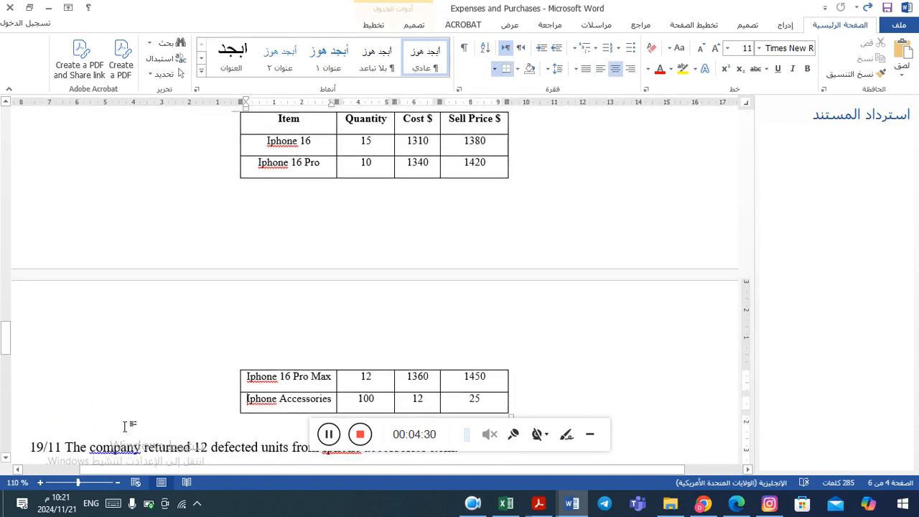
{"action": "key", "text": "Up"}
{"action": "key", "text": "Up"}
{"action": "key", "text": "Up"}
{"action": "key", "text": "Up"}
{"action": "key", "text": "Up"}
{"action": "key", "text": "Up"}
{"action": "key", "text": "Up"}
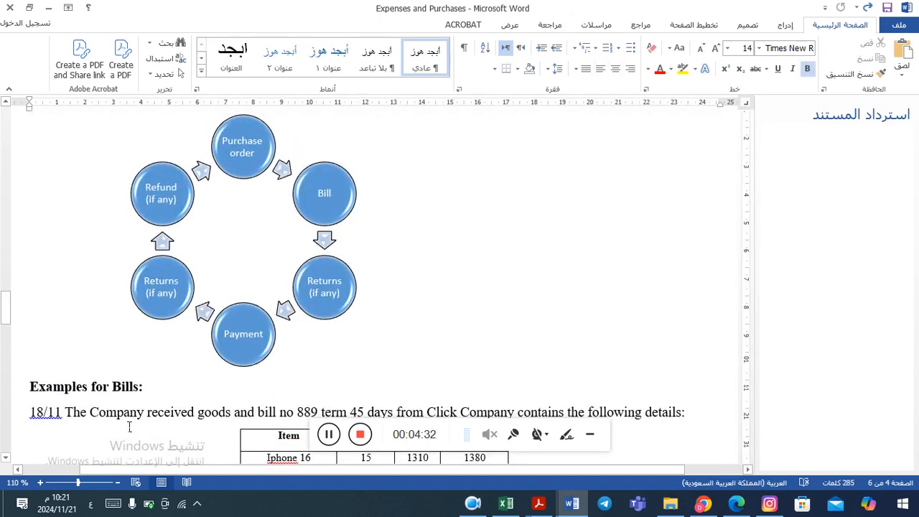
{"action": "scroll", "coordinate": [129, 427], "scroll_direction": "down", "scroll_amount": 5}
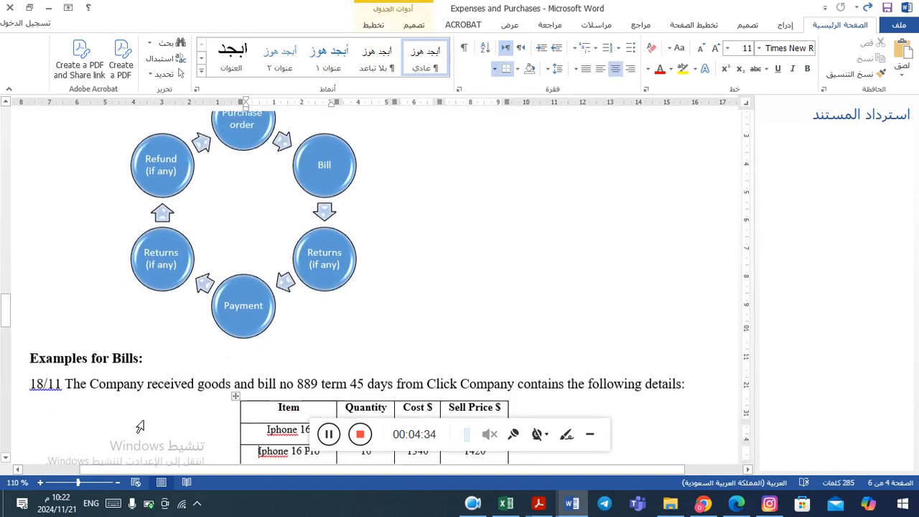
{"action": "scroll", "coordinate": [140, 427], "scroll_direction": "down", "scroll_amount": 1}
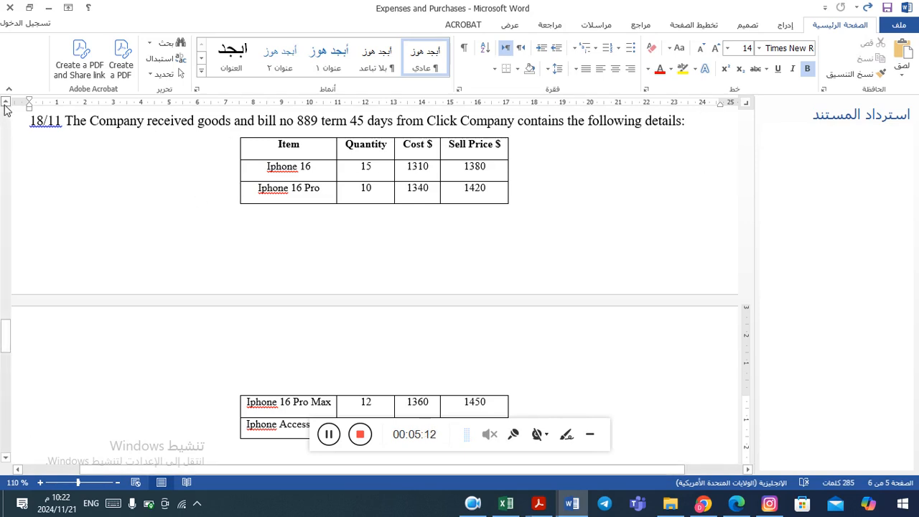
{"action": "scroll", "coordinate": [6, 106], "scroll_direction": "up", "scroll_amount": 1}
{"action": "scroll", "coordinate": [6, 106], "scroll_direction": "up", "scroll_amount": 3}
{"action": "scroll", "coordinate": [6, 106], "scroll_direction": "up", "scroll_amount": 2}
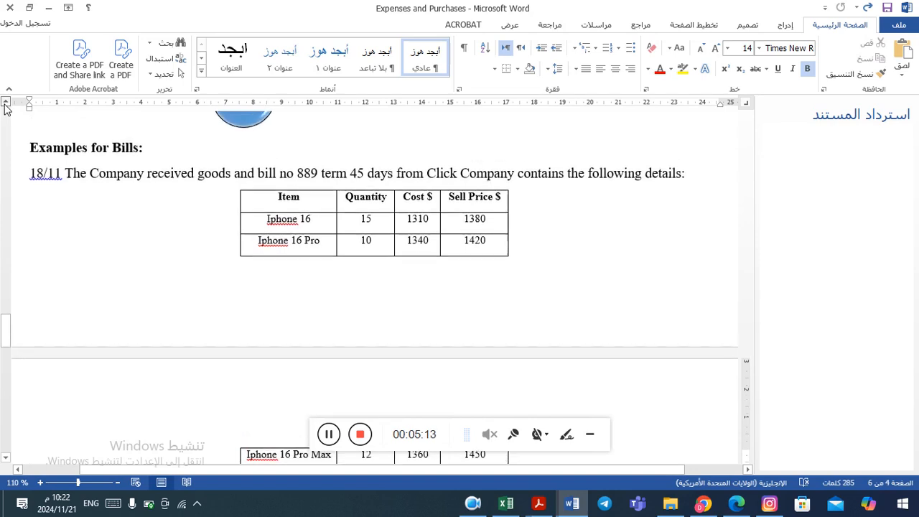
{"action": "scroll", "coordinate": [6, 106], "scroll_direction": "up", "scroll_amount": 6}
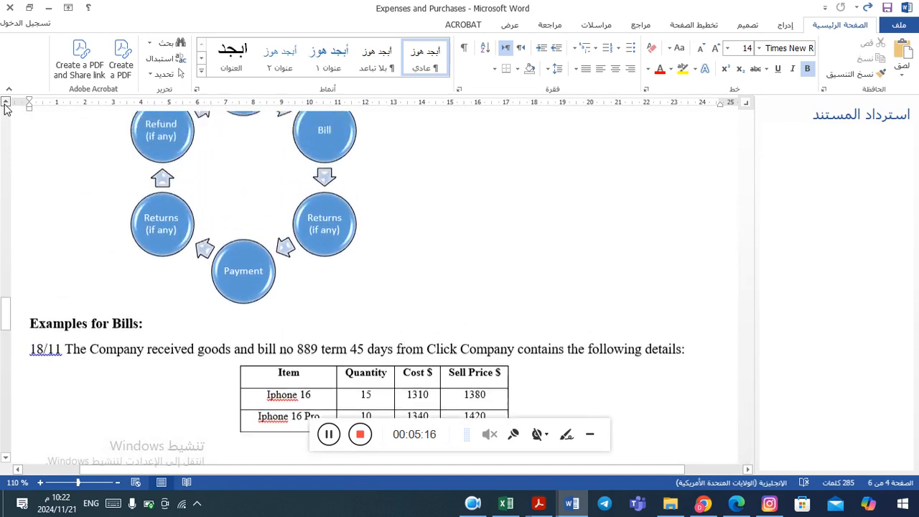
{"action": "scroll", "coordinate": [6, 106], "scroll_direction": "up", "scroll_amount": 1}
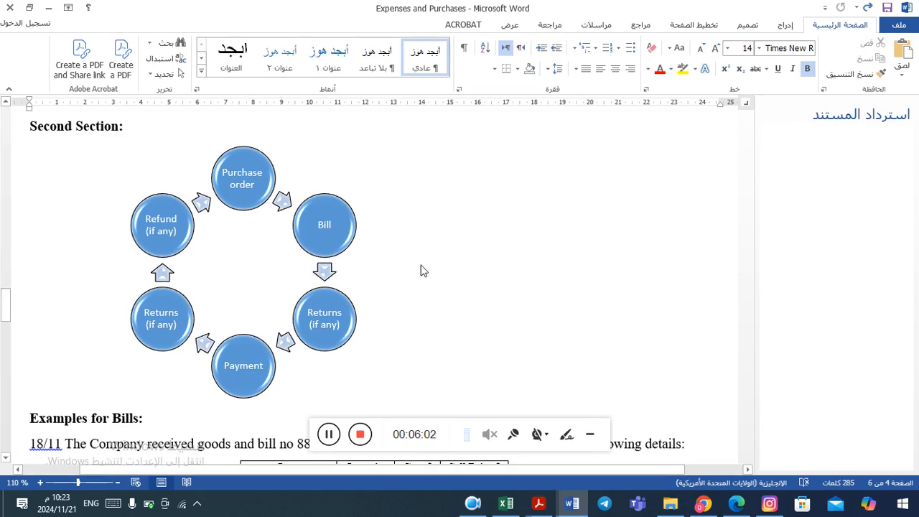
{"action": "left_click", "coordinate": [591, 435]}
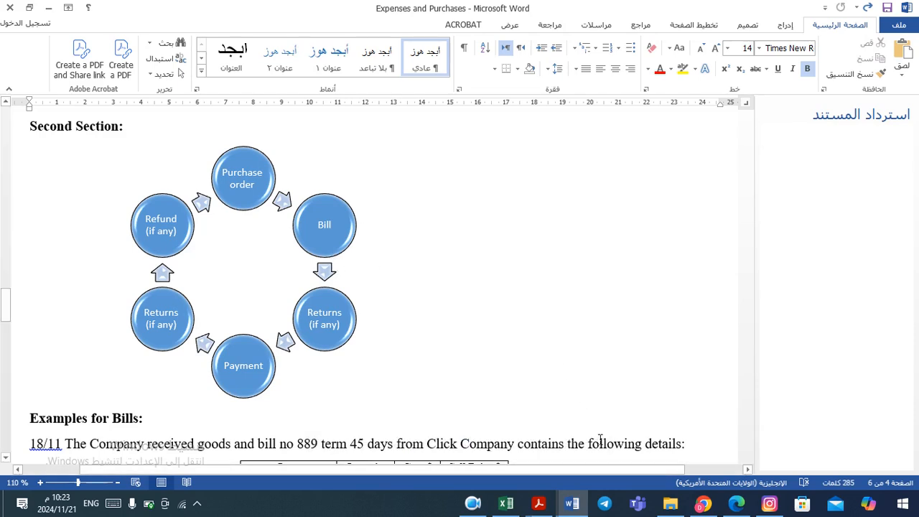
{"action": "left_click", "coordinate": [506, 443]}
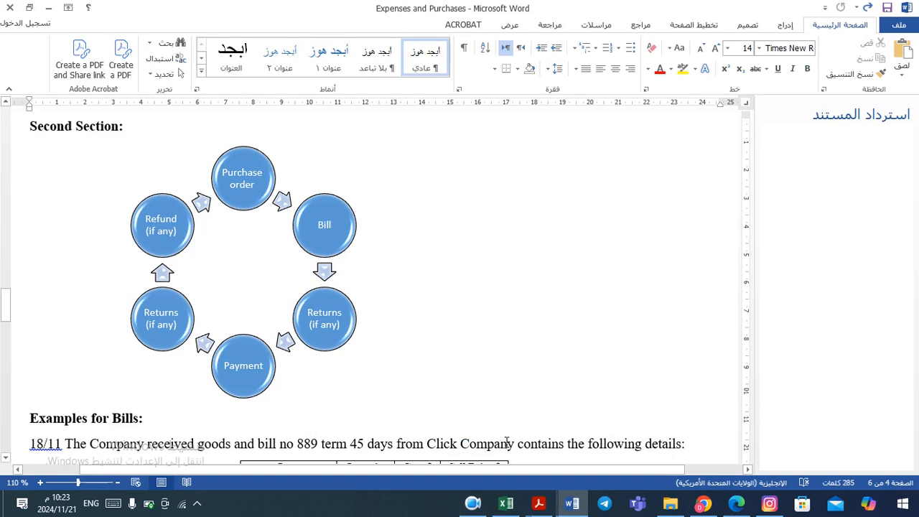
{"action": "scroll", "coordinate": [506, 443], "scroll_direction": "down", "scroll_amount": 1}
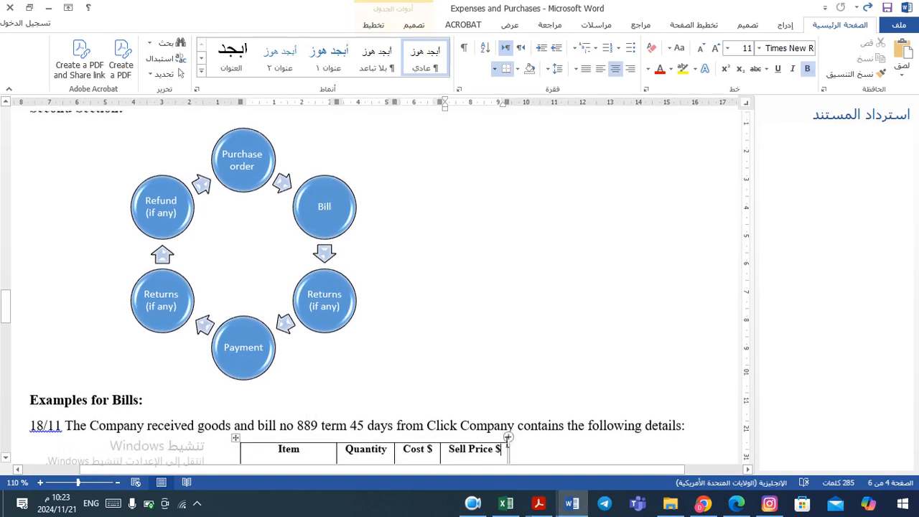
{"action": "left_click", "coordinate": [506, 443]}
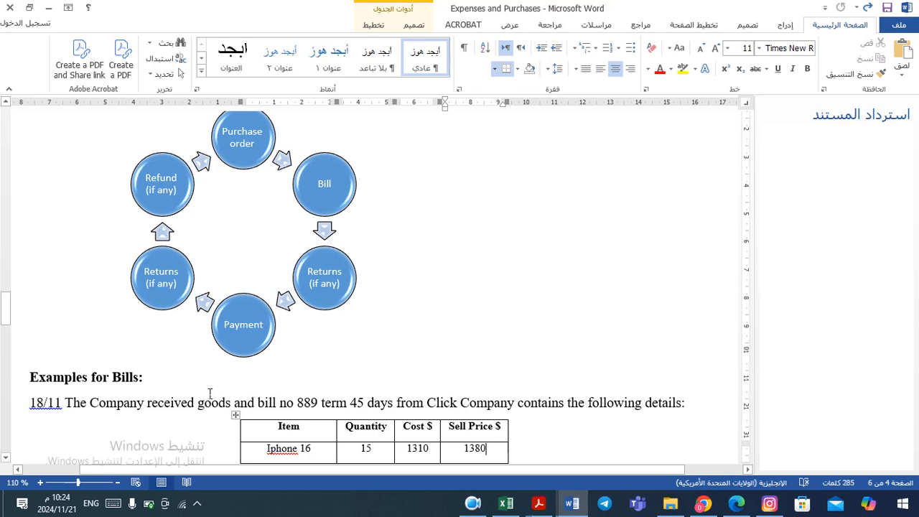
Examine the Click Company bill example's bill number, payment term and item quantities, costs and prices
{"action": "left_click", "coordinate": [169, 406]}
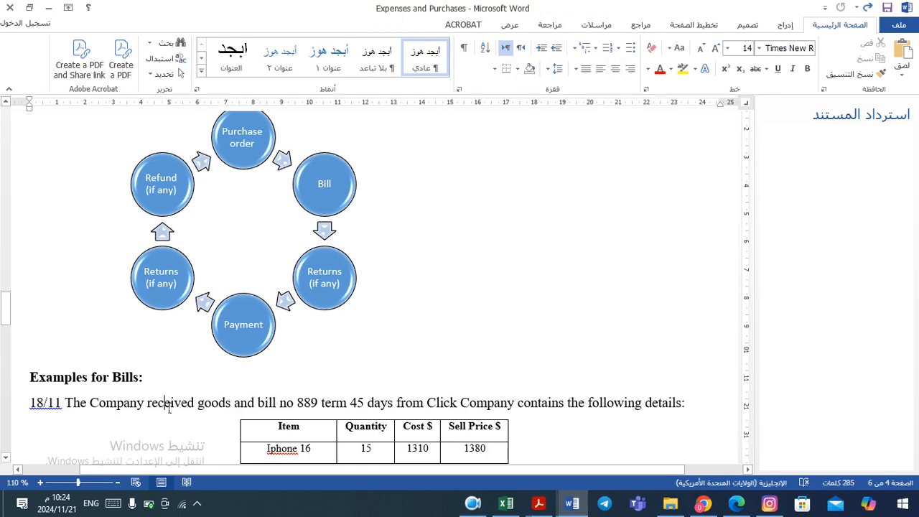
{"action": "key", "text": "Down"}
{"action": "key", "text": "Down"}
{"action": "key", "text": "Down"}
{"action": "key", "text": "Down"}
{"action": "key", "text": "Down"}
{"action": "key", "text": "Down"}
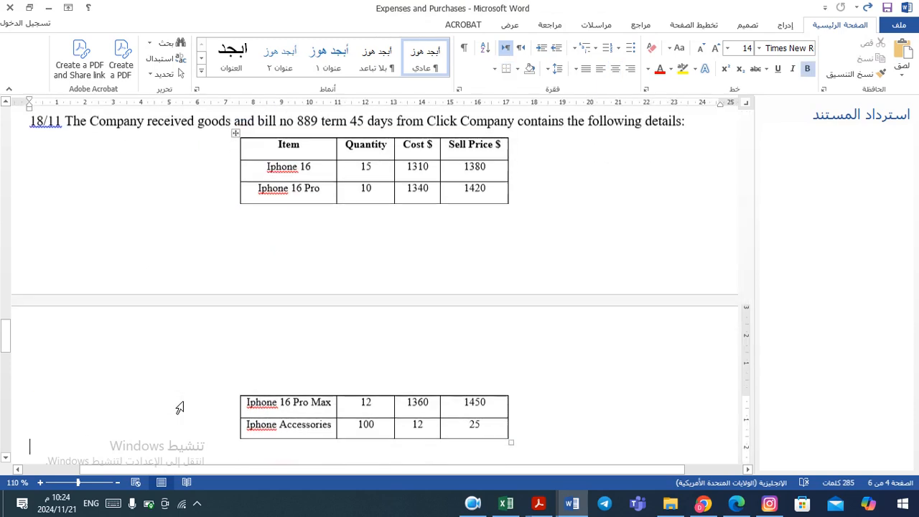
{"action": "key", "text": "Up"}
{"action": "key", "text": "Up"}
{"action": "key", "text": "Up"}
{"action": "key", "text": "Up"}
{"action": "key", "text": "Up"}
{"action": "key", "text": "Up"}
{"action": "key", "text": "Up"}
{"action": "key", "text": "Up"}
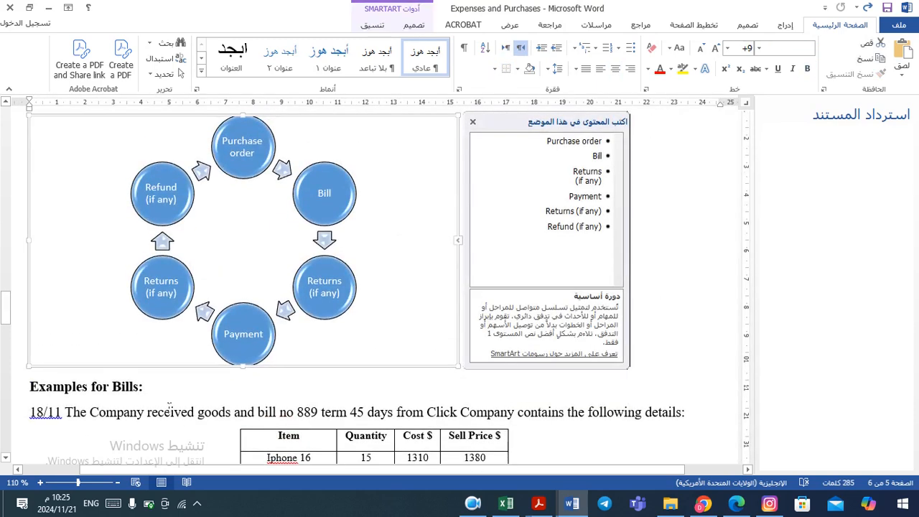
{"action": "key", "text": "Down"}
{"action": "key", "text": "Down"}
{"action": "key", "text": "Down"}
{"action": "key", "text": "Down"}
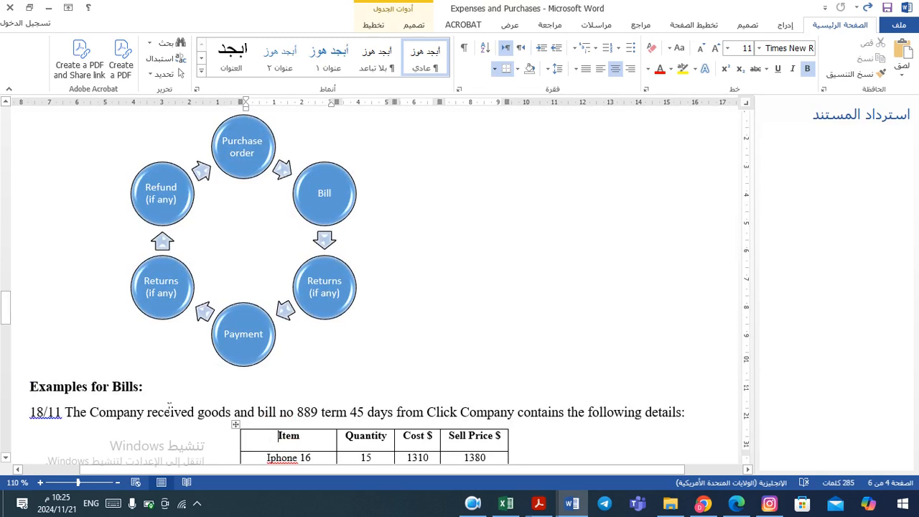
{"action": "key", "text": "Down"}
{"action": "key", "text": "Down"}
{"action": "key", "text": "Down"}
{"action": "key", "text": "Down"}
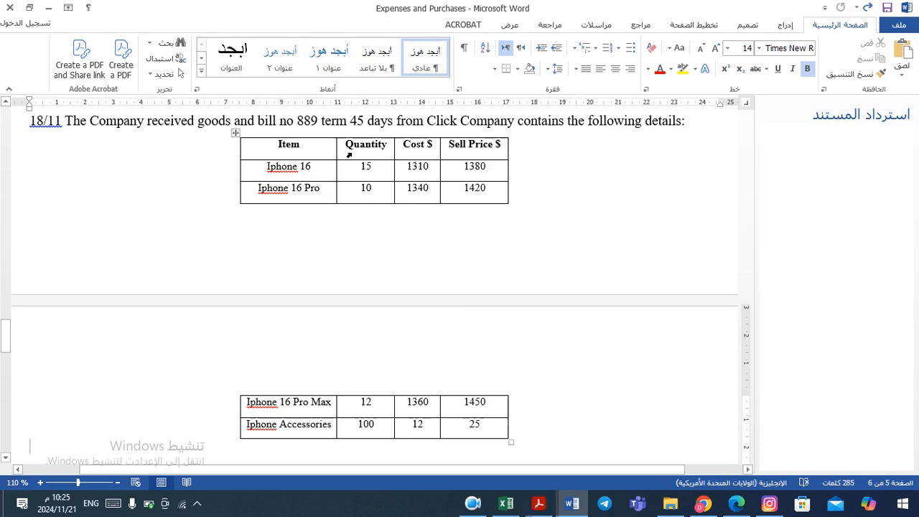
{"action": "left_click", "coordinate": [370, 150]}
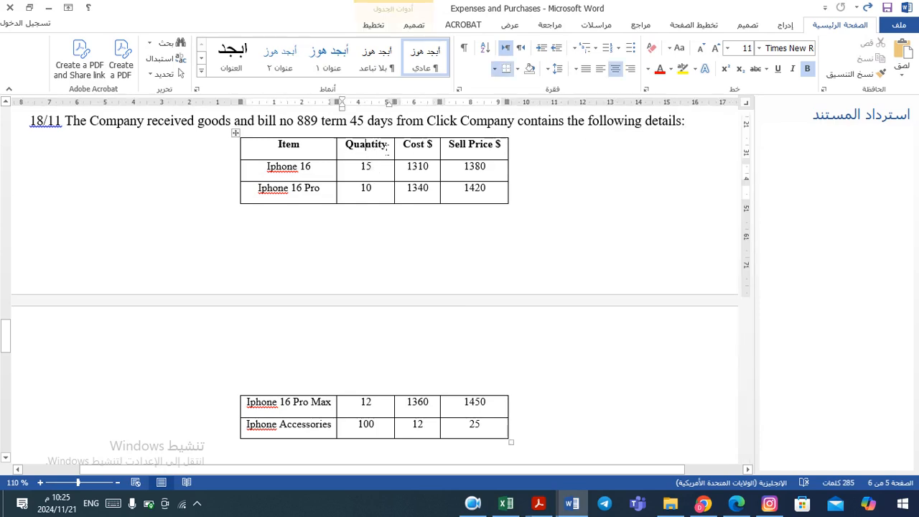
{"action": "left_click", "coordinate": [421, 148]}
{"action": "left_click", "coordinate": [473, 149]}
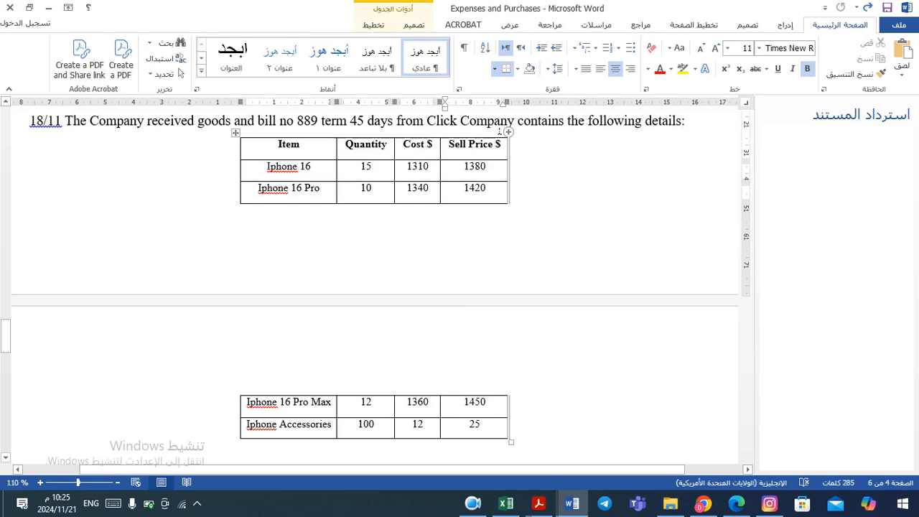
{"action": "left_click", "coordinate": [495, 122]}
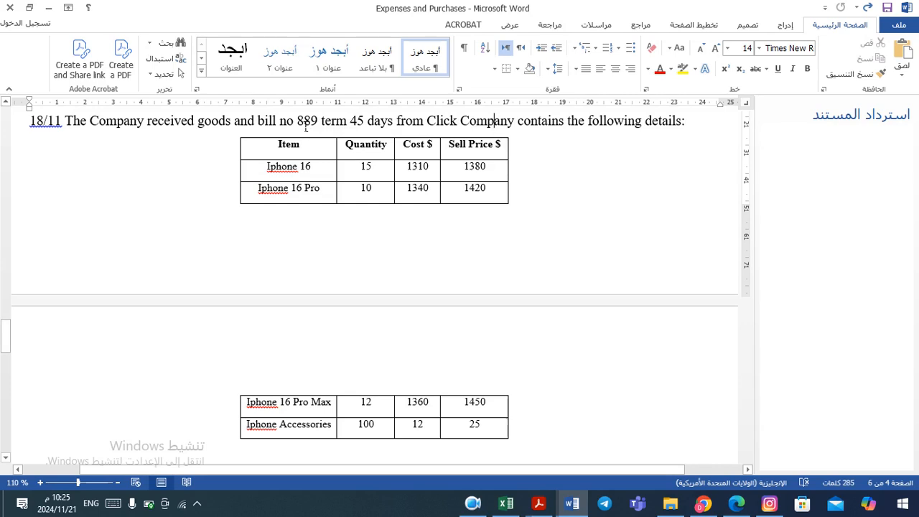
{"action": "left_click_drag", "start_coordinate": [298, 122], "coordinate": [311, 125]}
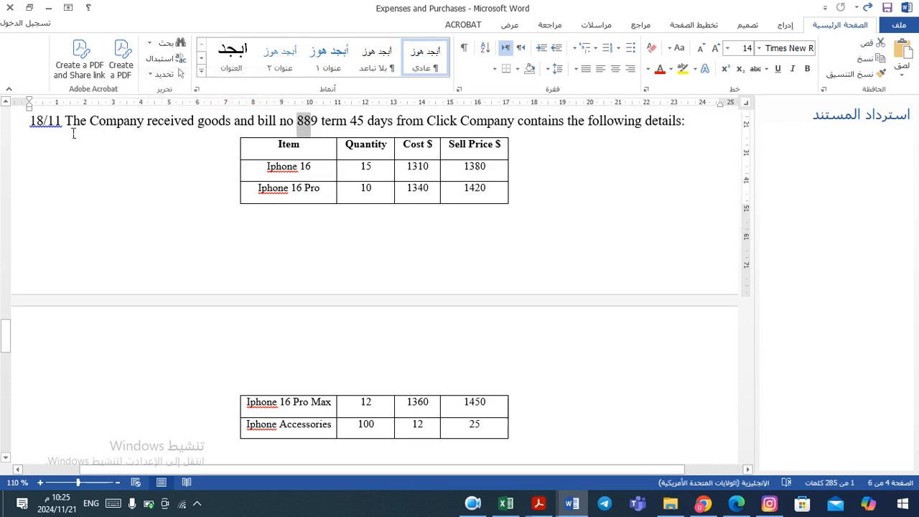
{"action": "left_click", "coordinate": [66, 122]}
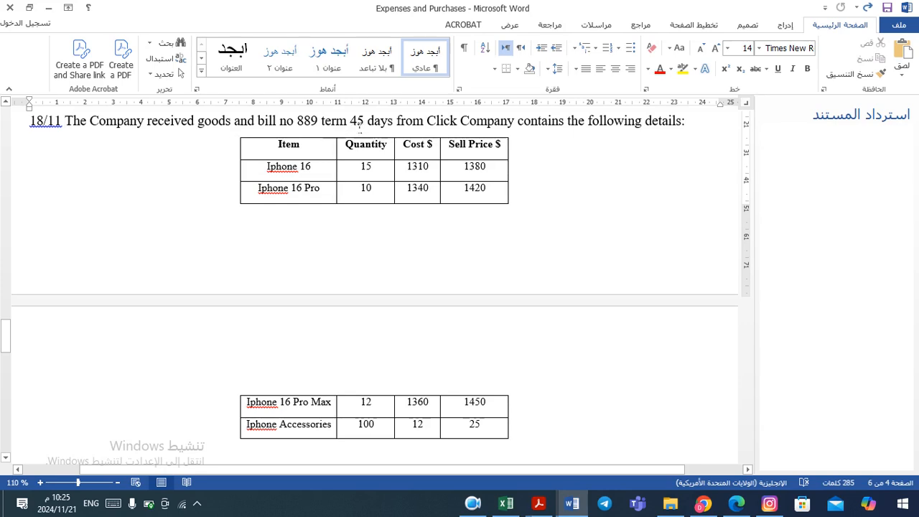
{"action": "left_click_drag", "start_coordinate": [350, 121], "coordinate": [392, 123]}
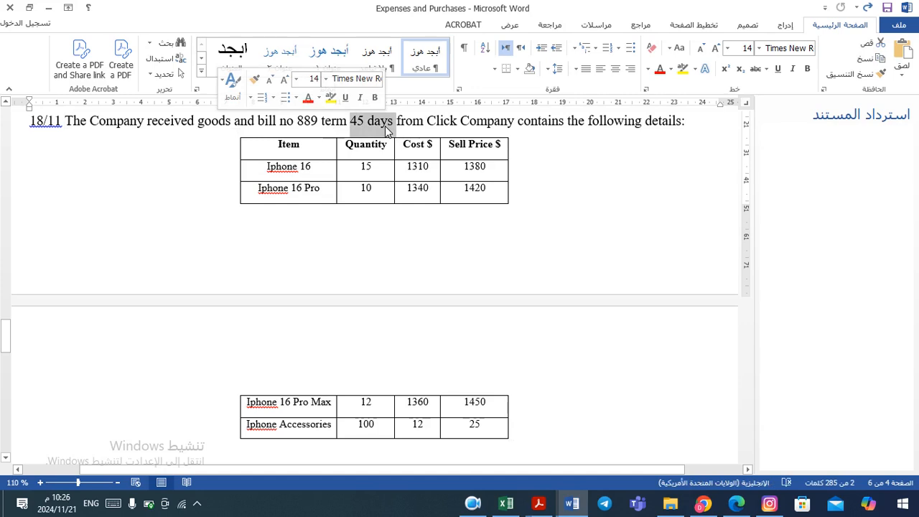
{"action": "left_click", "coordinate": [391, 129]}
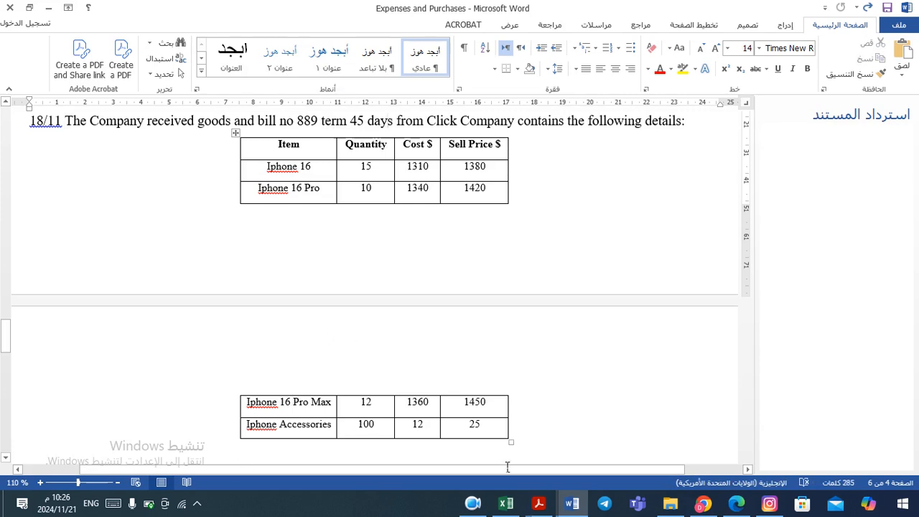
{"action": "mouse_move", "coordinate": [477, 509]}
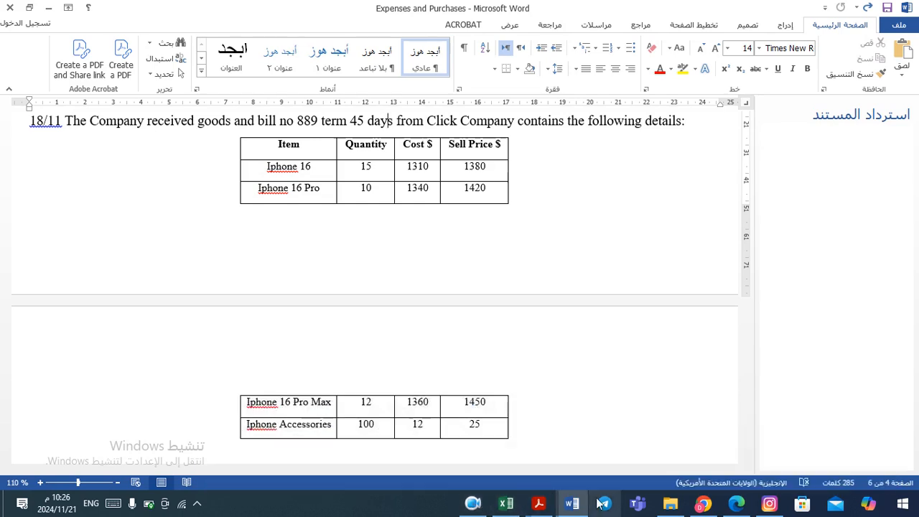
Switch to QuickBooks Online and start creating a new bill from the Expenses Bills page
{"action": "key", "text": "alt+Tab"}
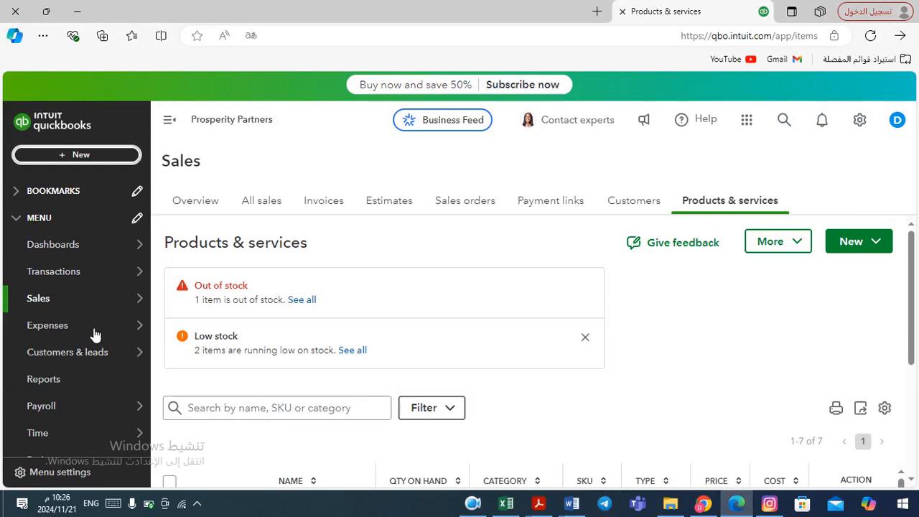
{"action": "mouse_move", "coordinate": [32, 316]}
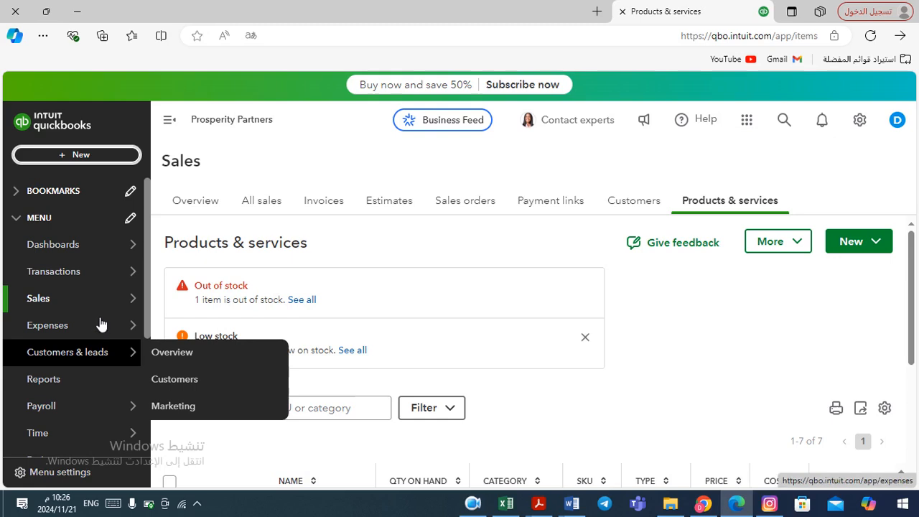
{"action": "mouse_move", "coordinate": [55, 331]}
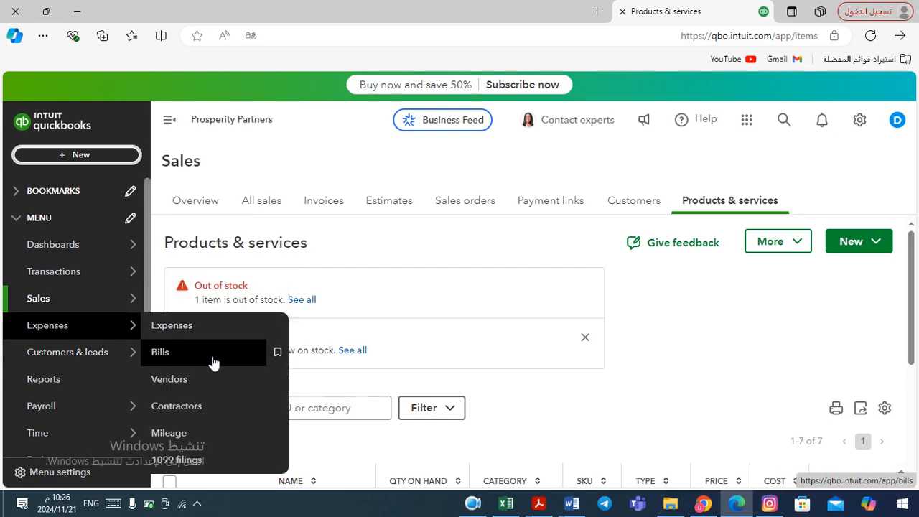
{"action": "left_click", "coordinate": [181, 362]}
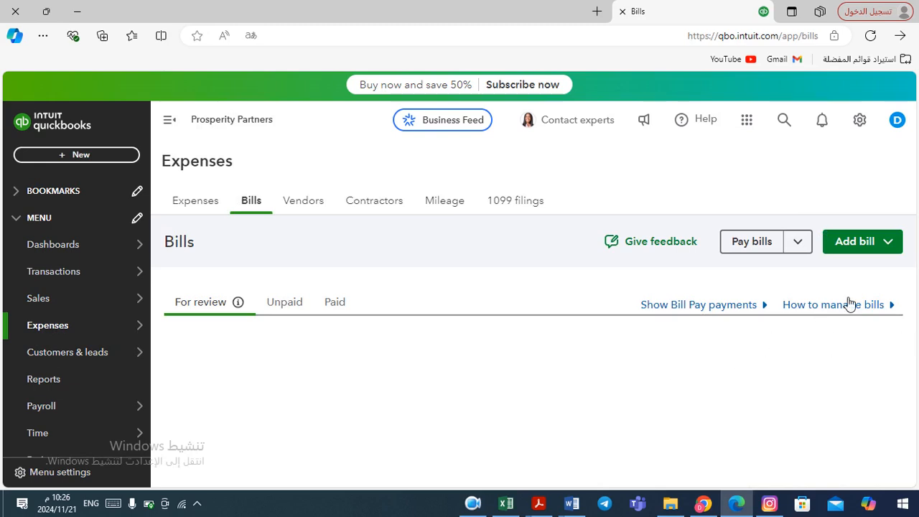
{"action": "left_click", "coordinate": [894, 245]}
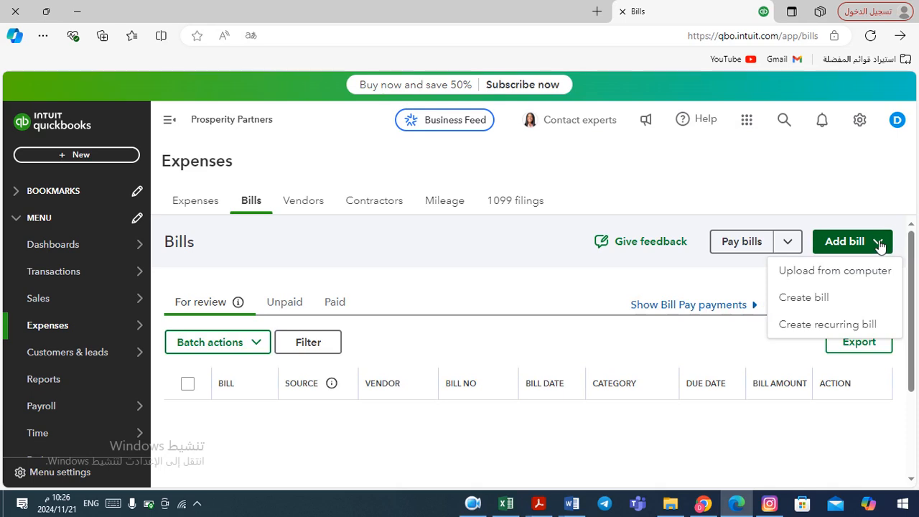
{"action": "left_click", "coordinate": [812, 305]}
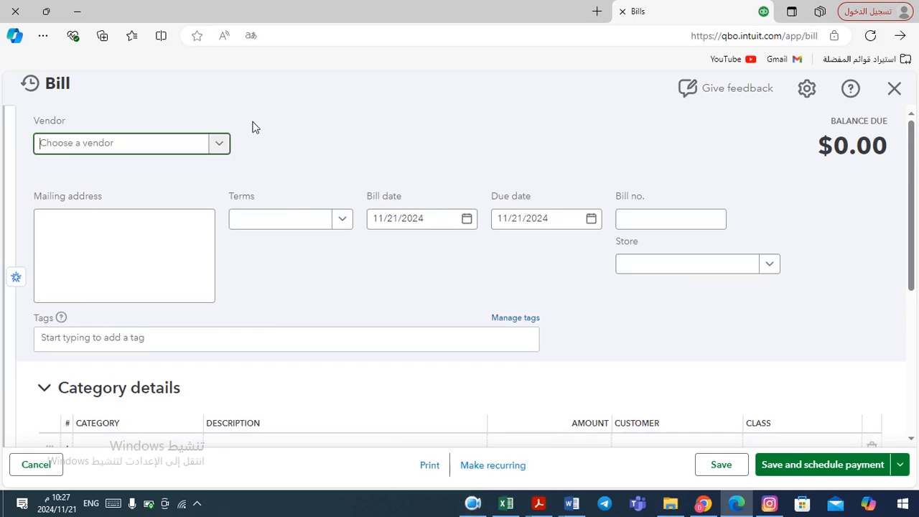
Select Click Company as the vendor and create a new Net 45 payment term due in 45 days
{"action": "left_click", "coordinate": [219, 145]}
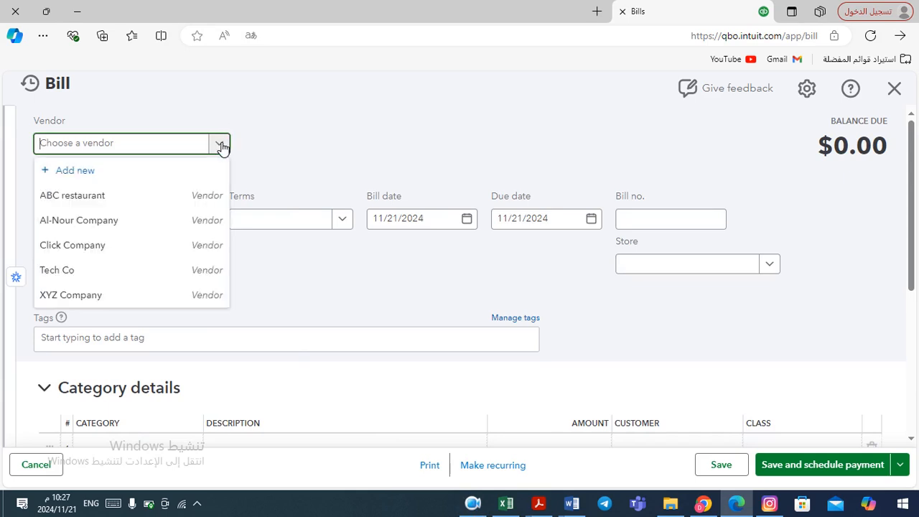
{"action": "left_click", "coordinate": [119, 253]}
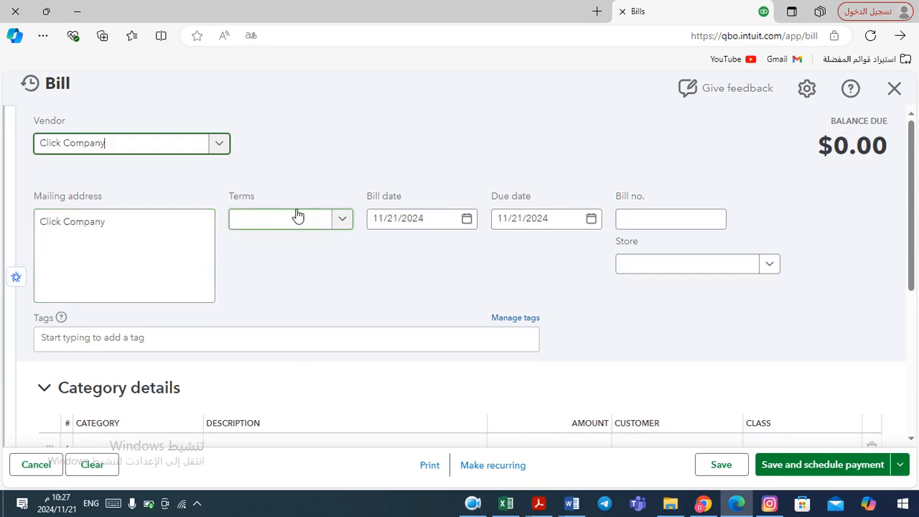
{"action": "left_click", "coordinate": [345, 224]}
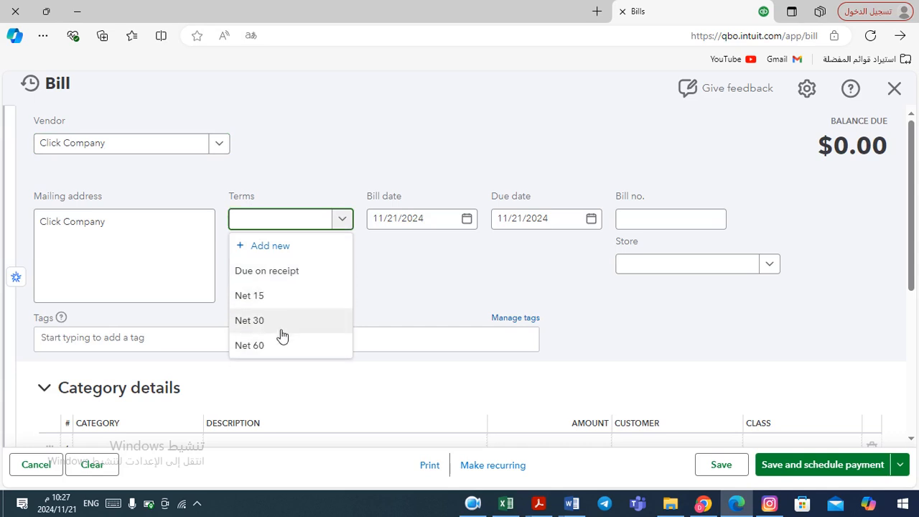
{"action": "left_click", "coordinate": [277, 251]}
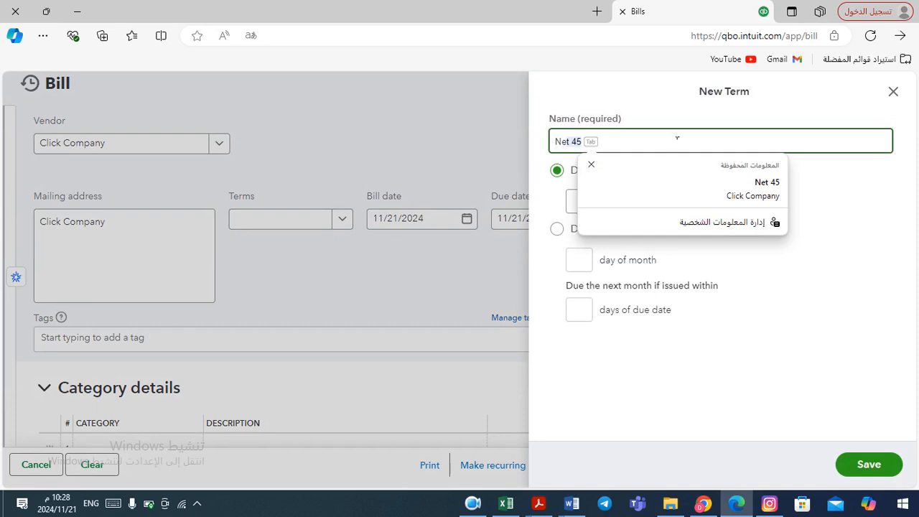
{"action": "left_click", "coordinate": [725, 191]}
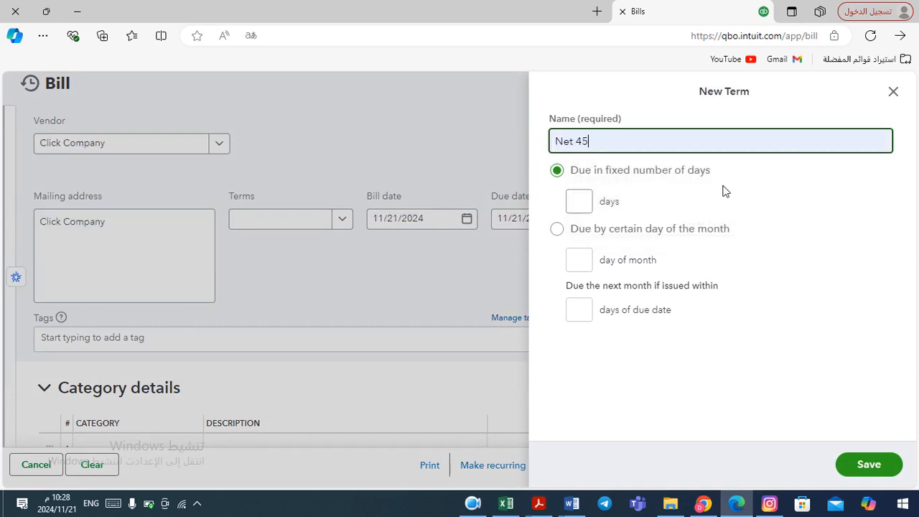
{"action": "left_click", "coordinate": [580, 200]}
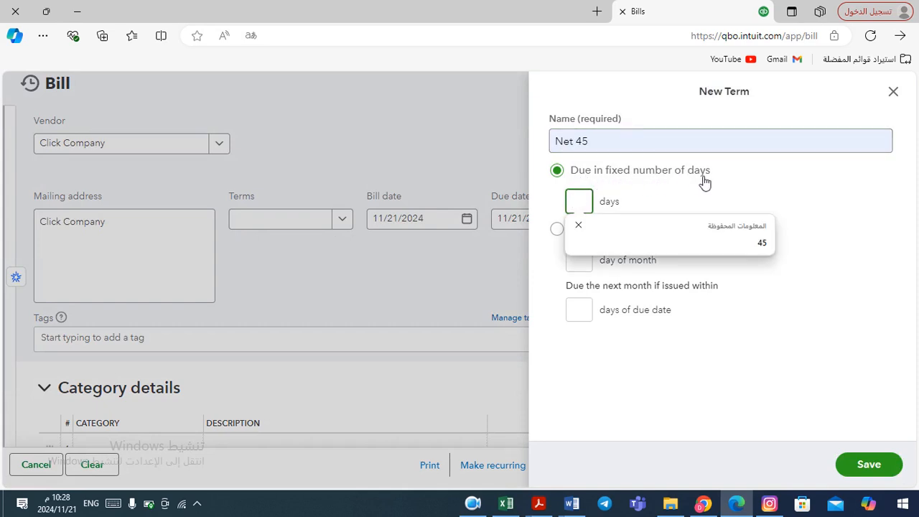
{"action": "type", "text": "45"}
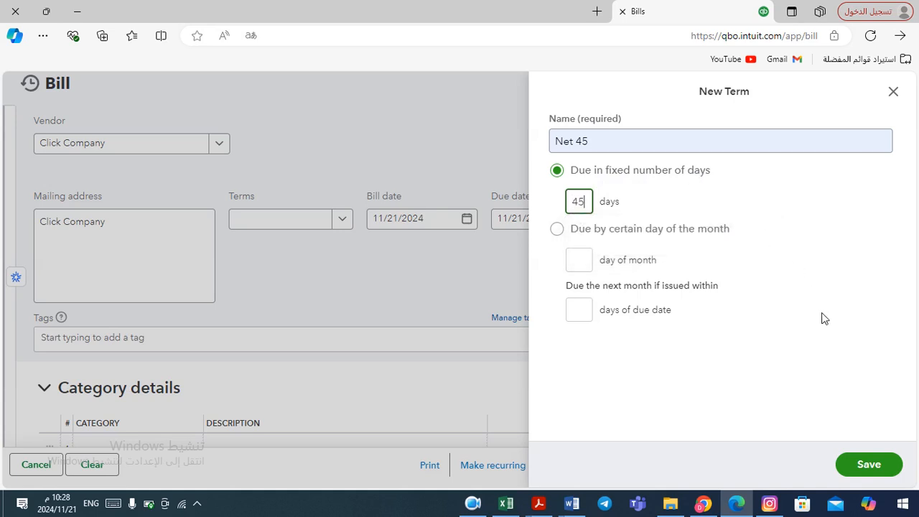
{"action": "left_click", "coordinate": [878, 471]}
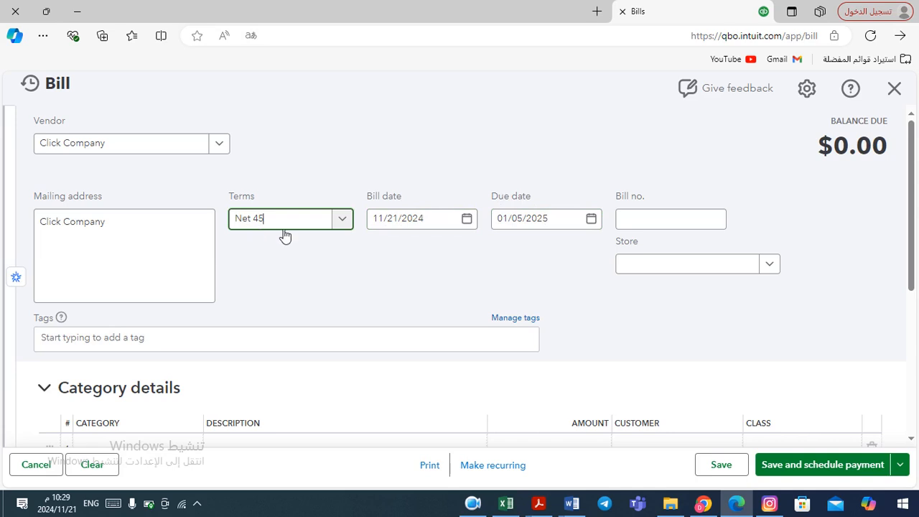
Try the Net 15 term, then reselect Net 45 as the bill's terms
{"action": "left_click", "coordinate": [343, 223]}
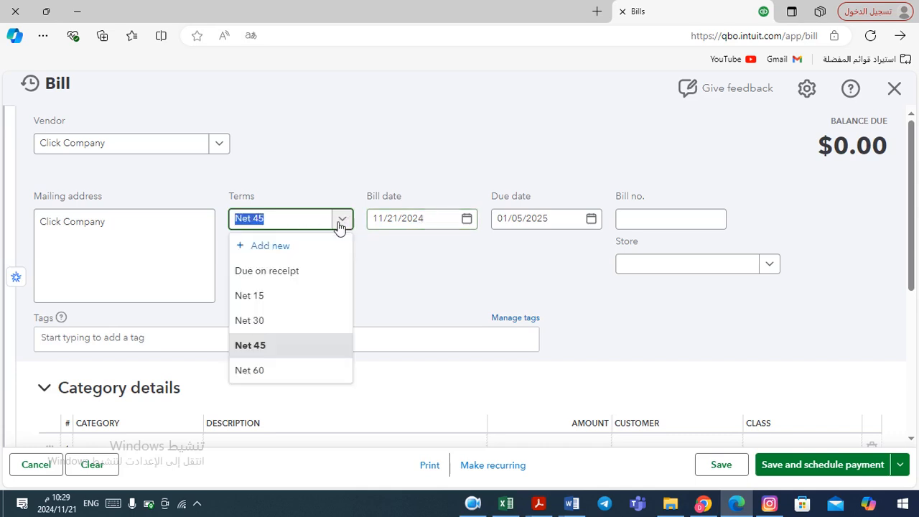
{"action": "left_click", "coordinate": [260, 302]}
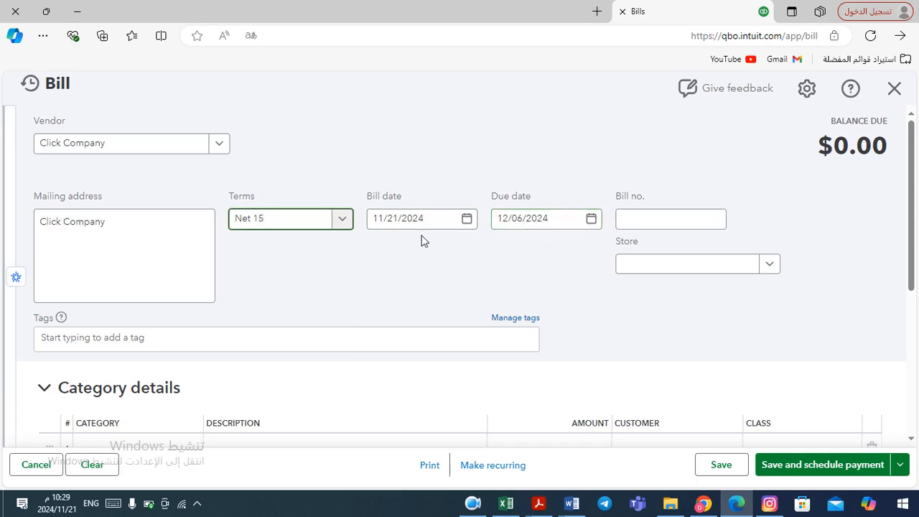
{"action": "left_click", "coordinate": [343, 223]}
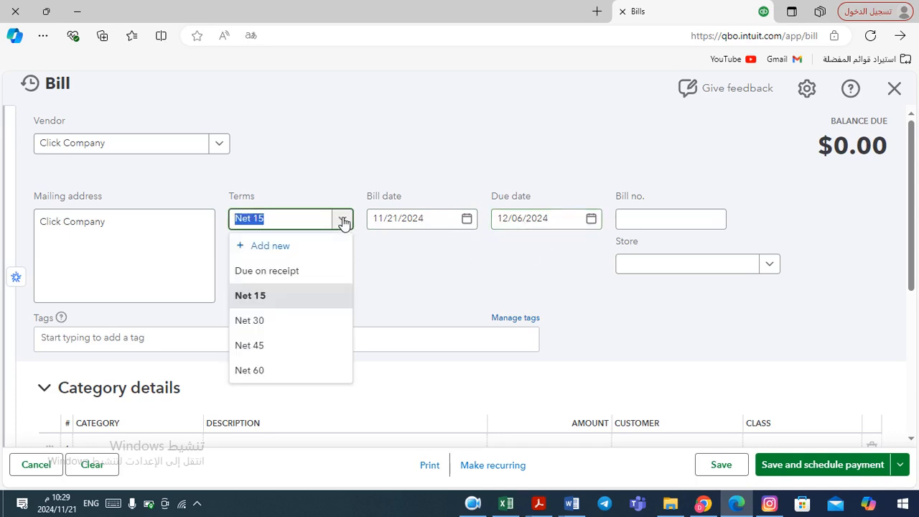
{"action": "left_click", "coordinate": [263, 345]}
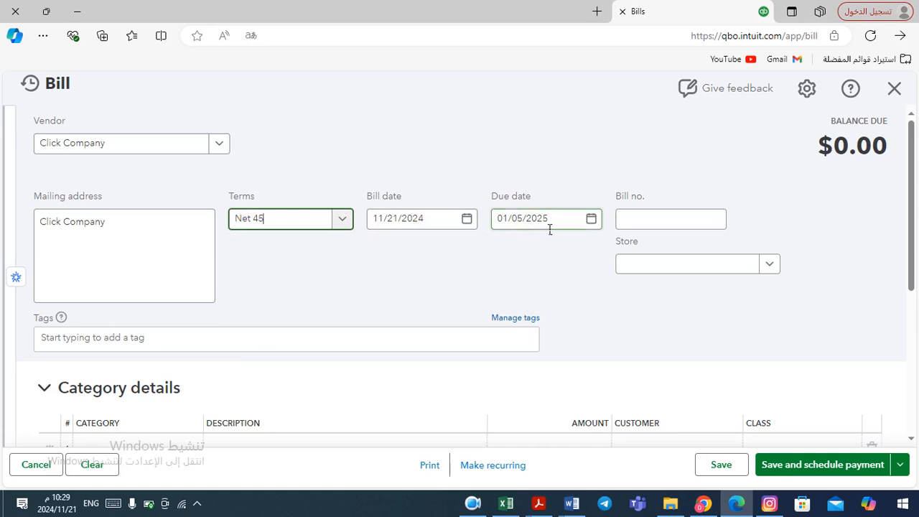
Enter bill number 889, copied from the Click Company example in the document
{"action": "left_click", "coordinate": [661, 228]}
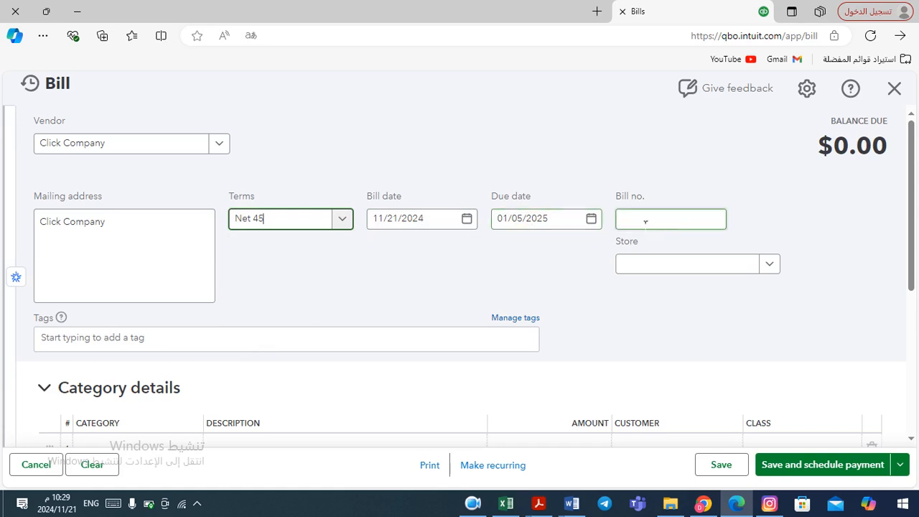
{"action": "left_click", "coordinate": [645, 222]}
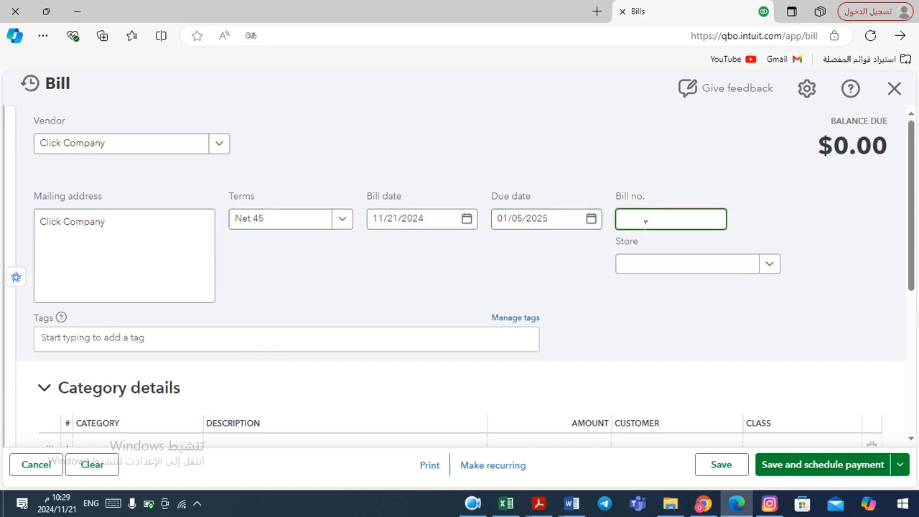
{"action": "key", "text": "alt+Tab"}
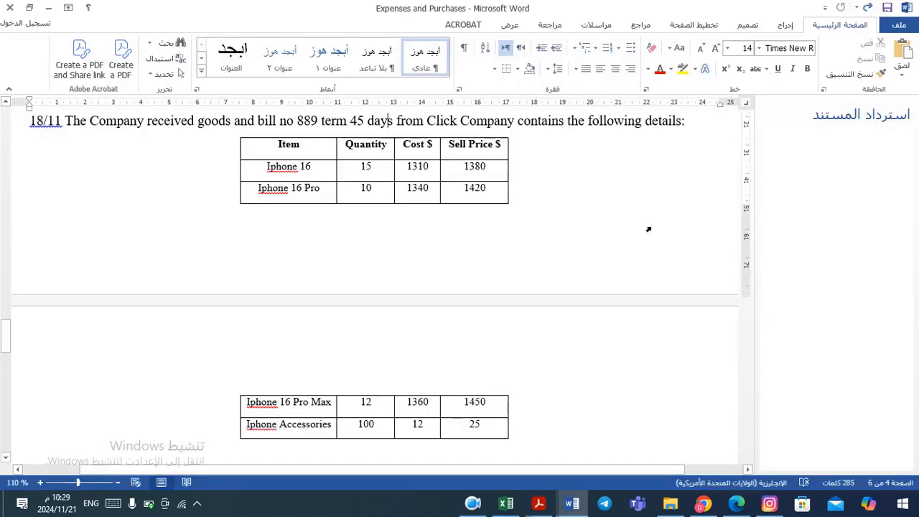
{"action": "double_click", "coordinate": [306, 122]}
{"action": "key", "text": "ctrl+c"}
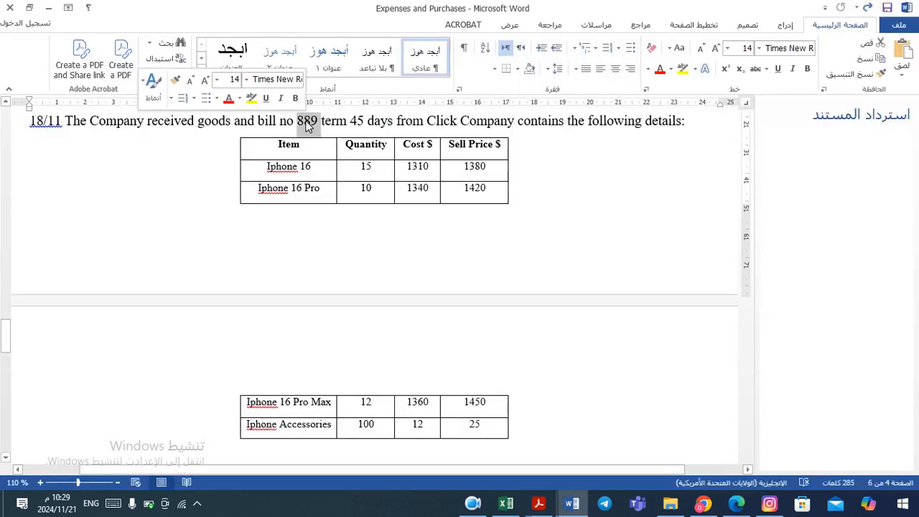
{"action": "key", "text": "alt+Tab"}
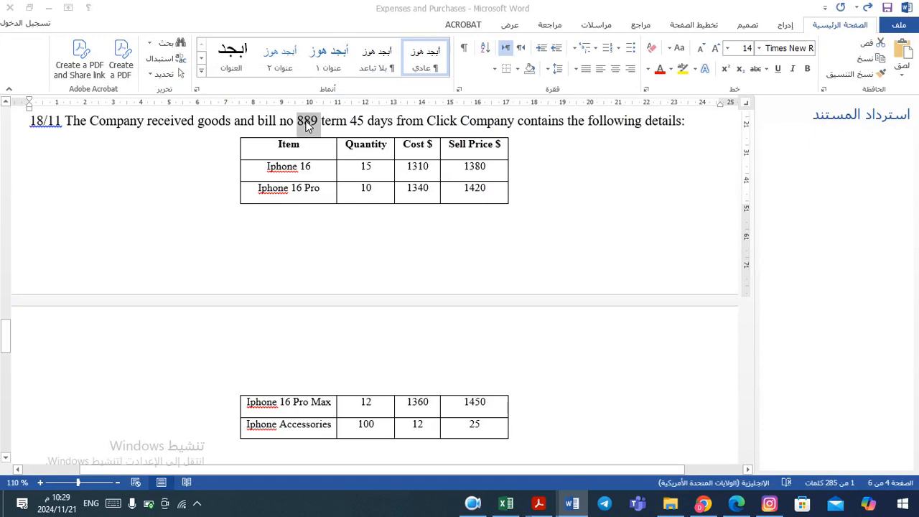
{"action": "key", "text": "ctrl+v"}
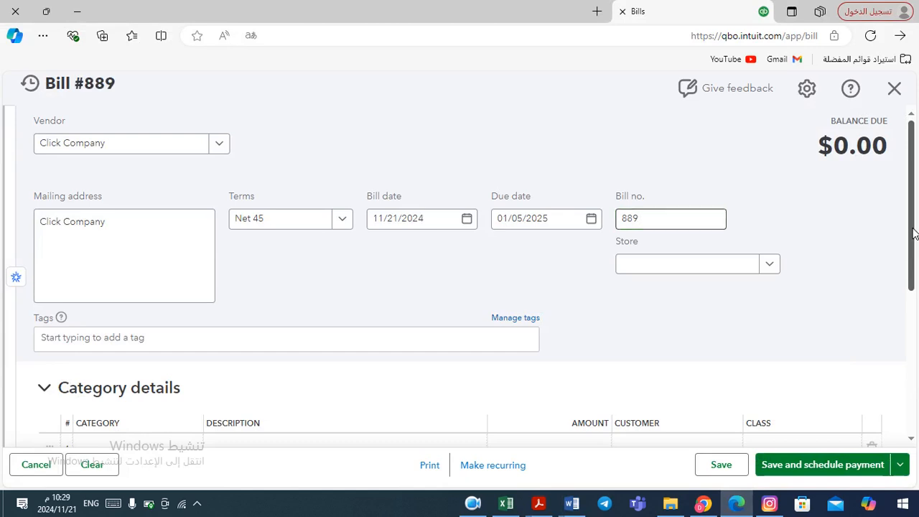
Expand the Item details section of the bill
{"action": "left_click_drag", "start_coordinate": [913, 234], "coordinate": [888, 335]}
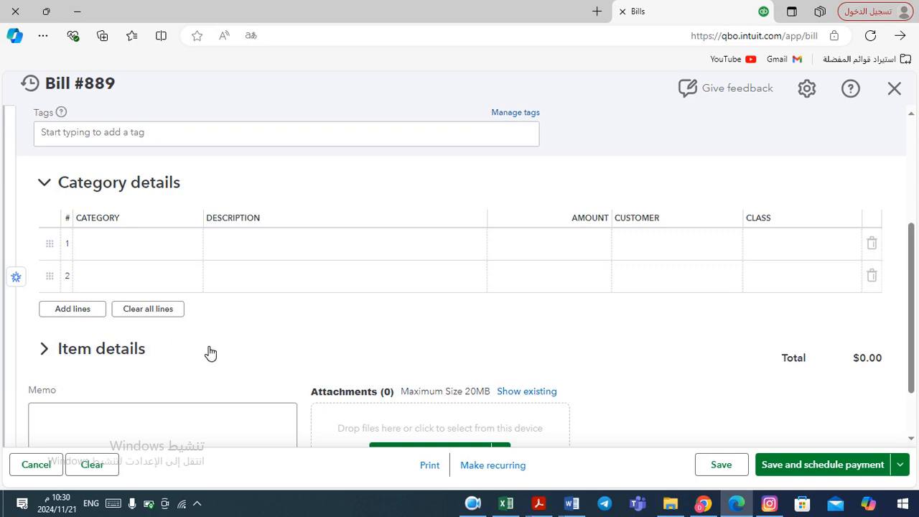
{"action": "left_click", "coordinate": [88, 354]}
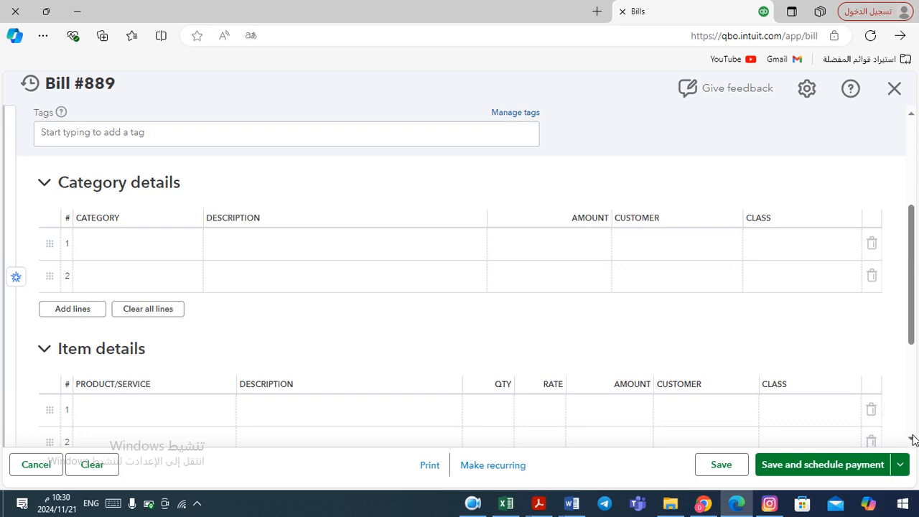
{"action": "scroll", "coordinate": [913, 439], "scroll_direction": "down", "scroll_amount": 3}
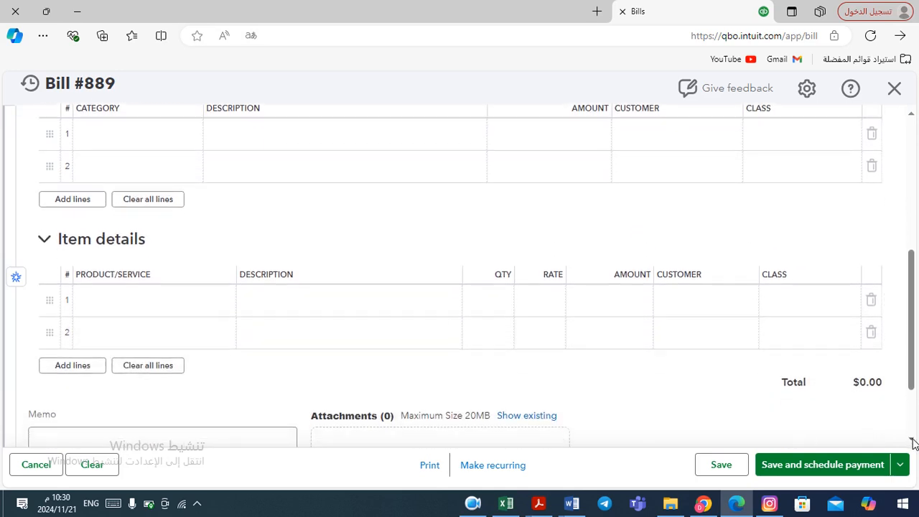
{"action": "scroll", "coordinate": [913, 442], "scroll_direction": "down", "scroll_amount": 1}
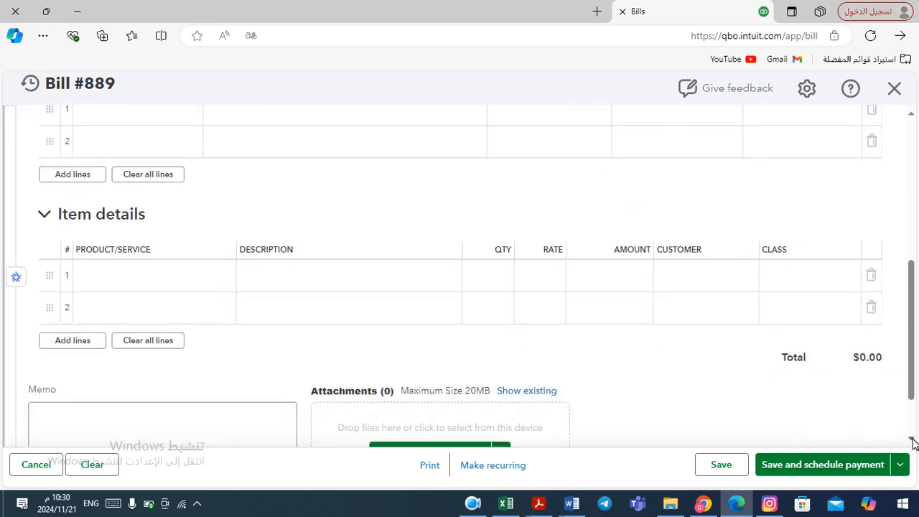
Start adding a new product named Iphone 16 from the first item line's product list
{"action": "left_click", "coordinate": [191, 287]}
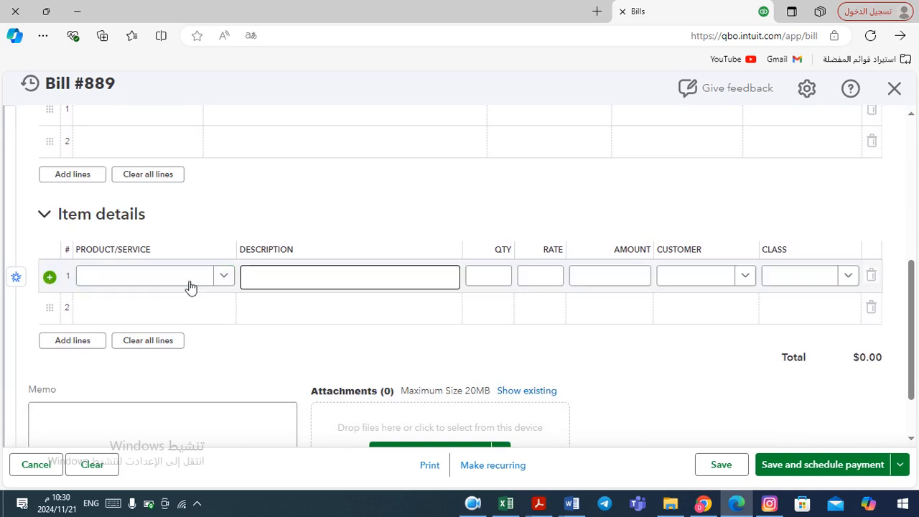
{"action": "left_click", "coordinate": [190, 283]}
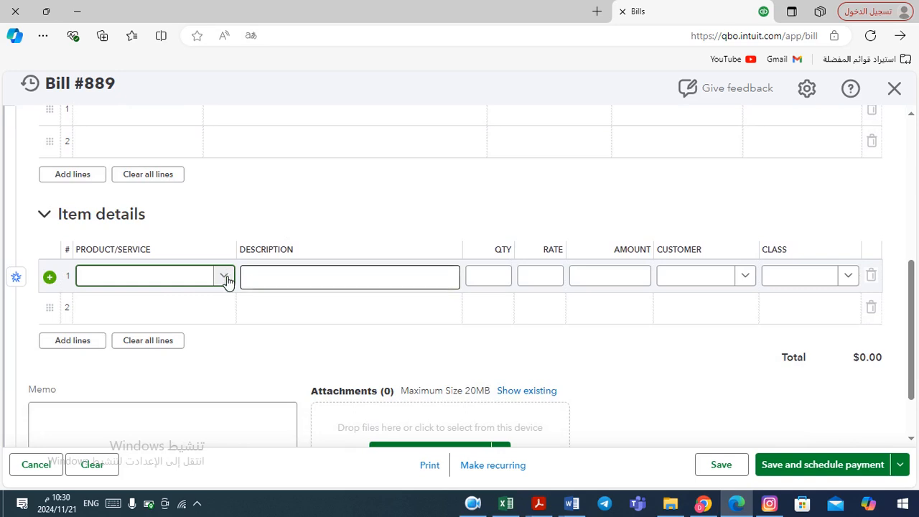
{"action": "left_click", "coordinate": [225, 278]}
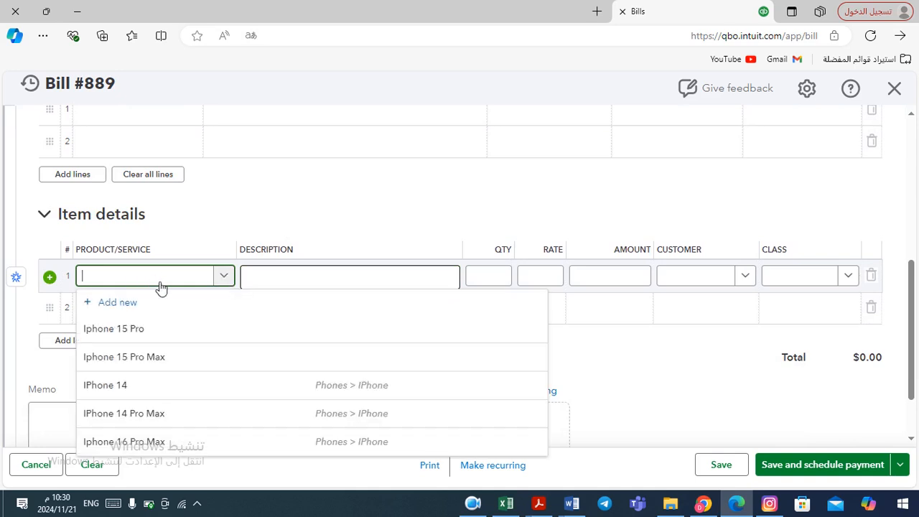
{"action": "left_click", "coordinate": [224, 276]}
{"action": "key", "text": "alt+Tab"}
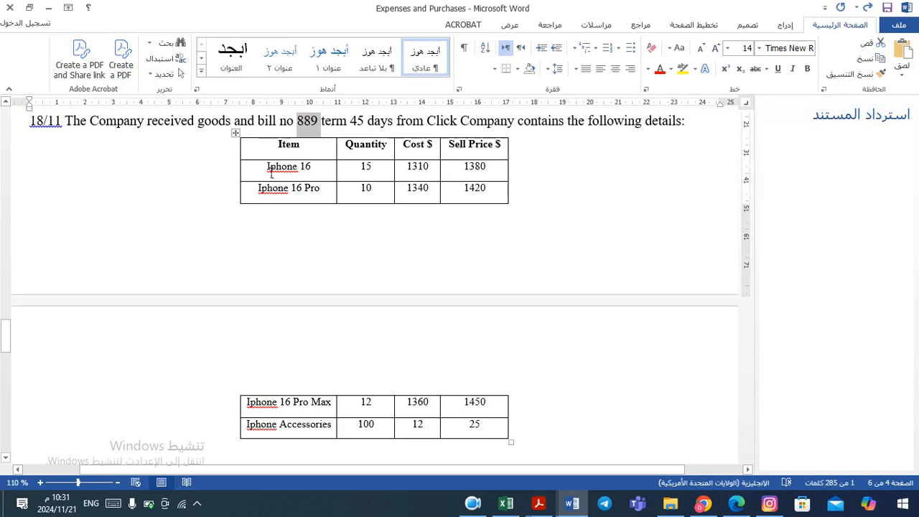
{"action": "left_click_drag", "start_coordinate": [270, 171], "coordinate": [311, 169]}
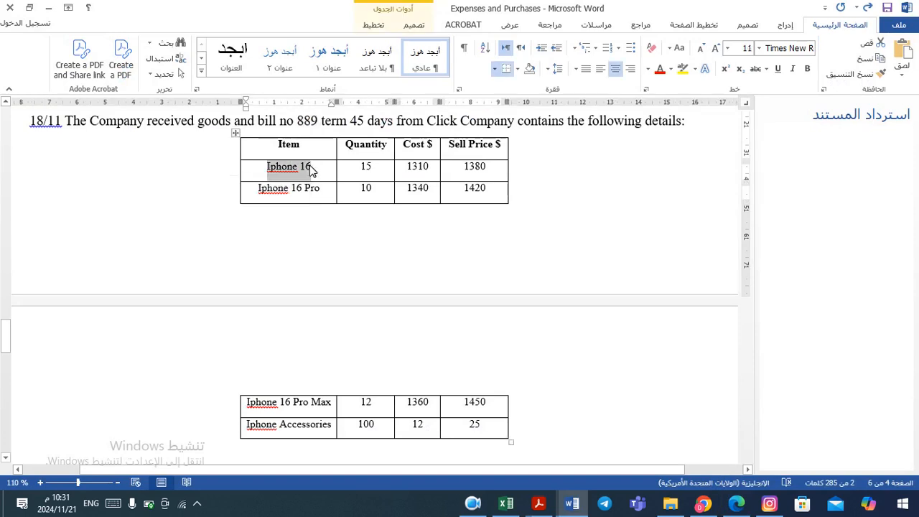
{"action": "key", "text": "alt+Tab"}
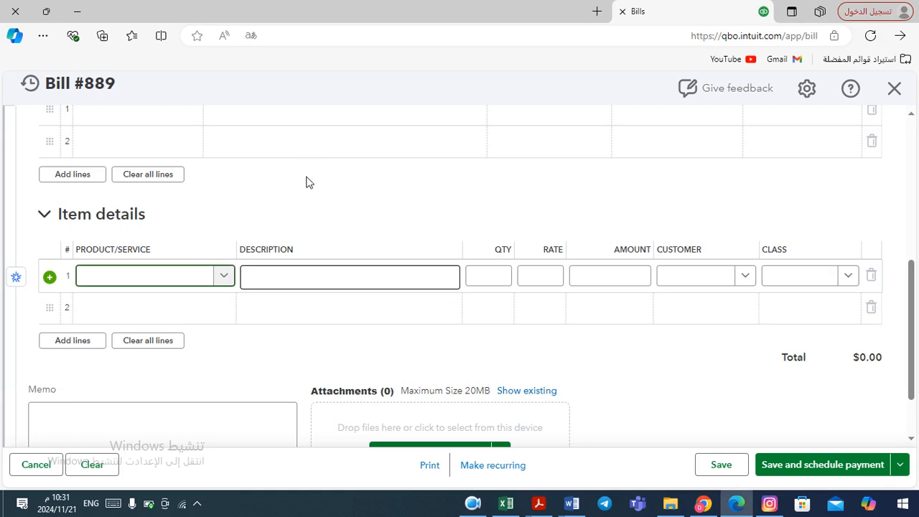
{"action": "left_click", "coordinate": [224, 280]}
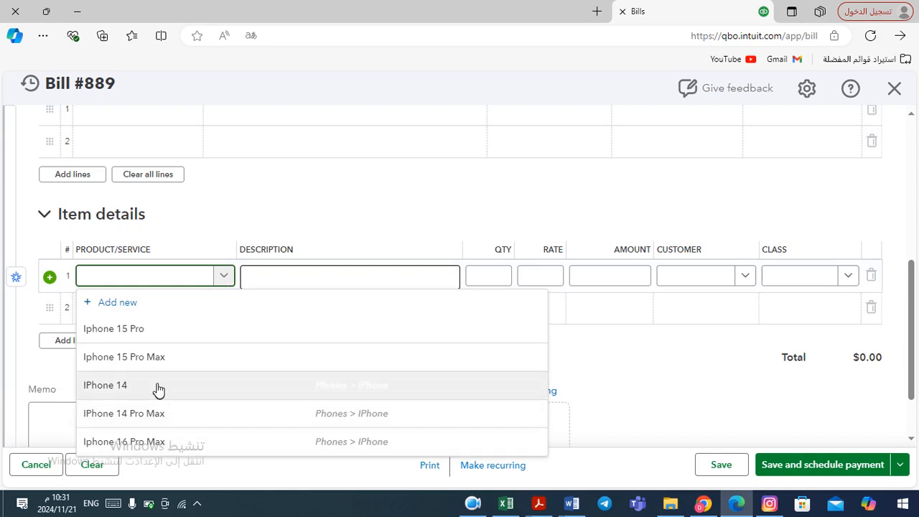
{"action": "left_click", "coordinate": [119, 308]}
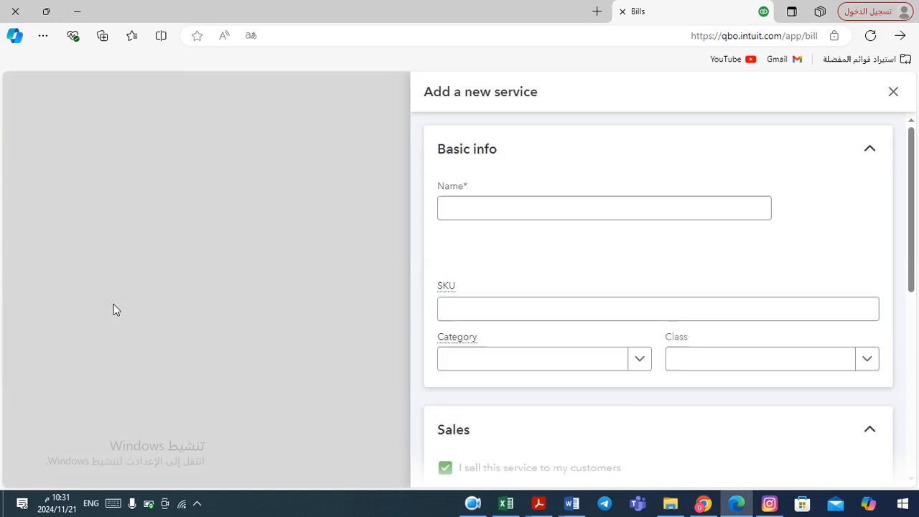
{"action": "left_click", "coordinate": [490, 211]}
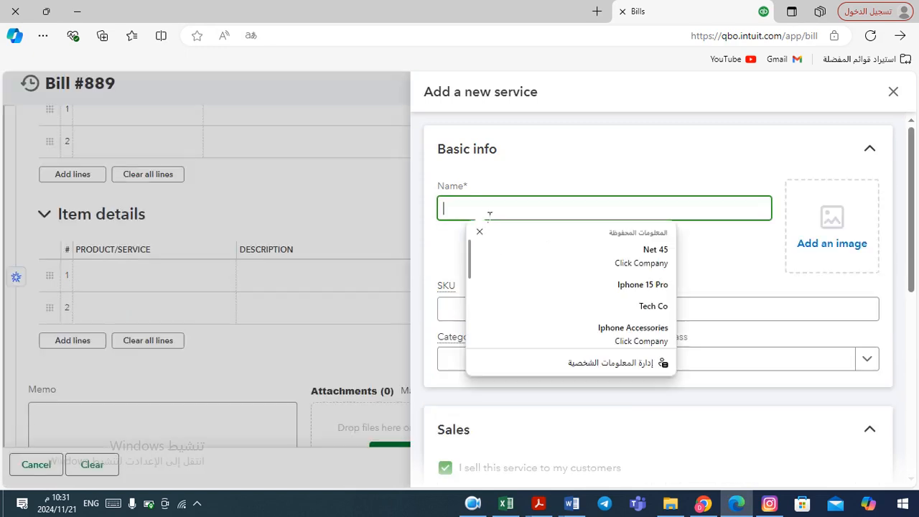
{"action": "type", "text": "Iphone 16"}
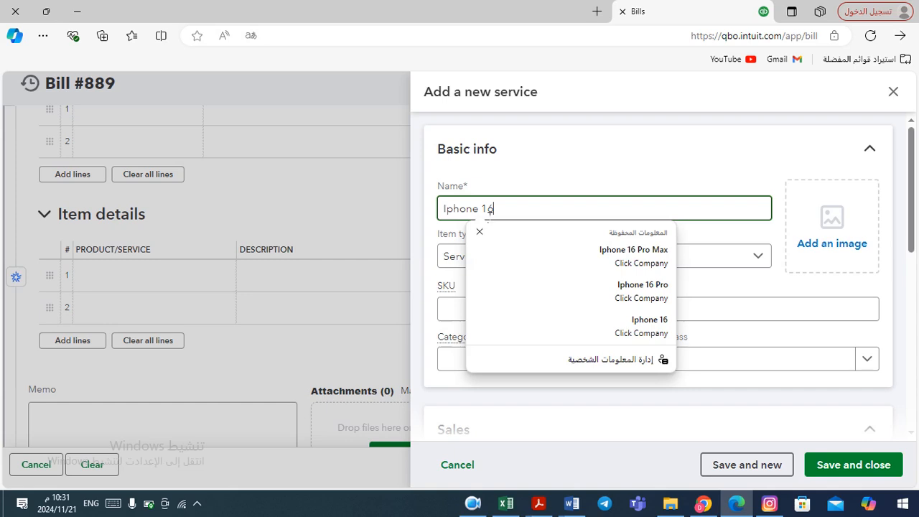
Set the new product's item type to Inventory item and its category to Phones:IPhone
{"action": "left_click", "coordinate": [750, 262]}
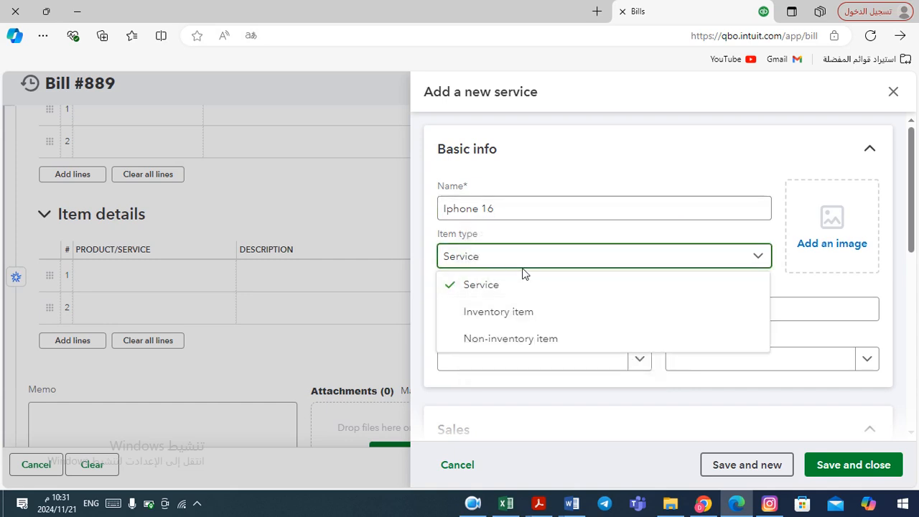
{"action": "left_click", "coordinate": [528, 313]}
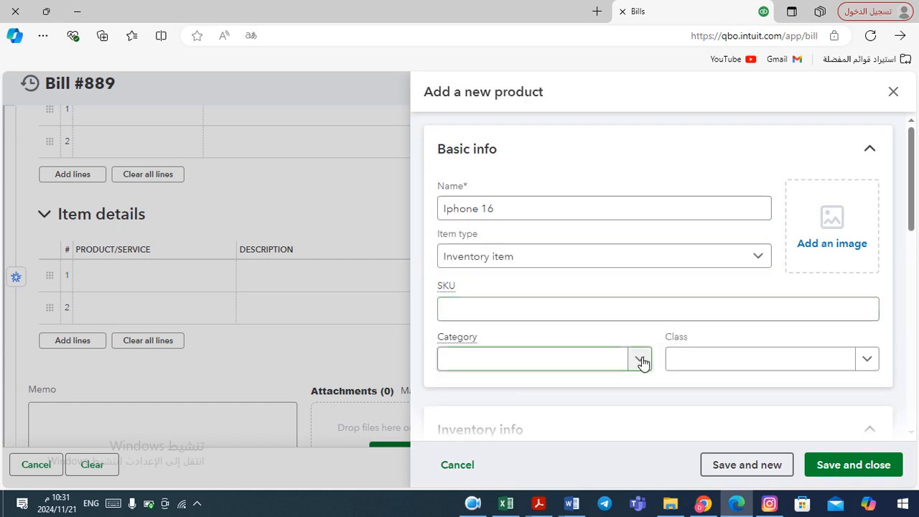
{"action": "left_click", "coordinate": [639, 359]}
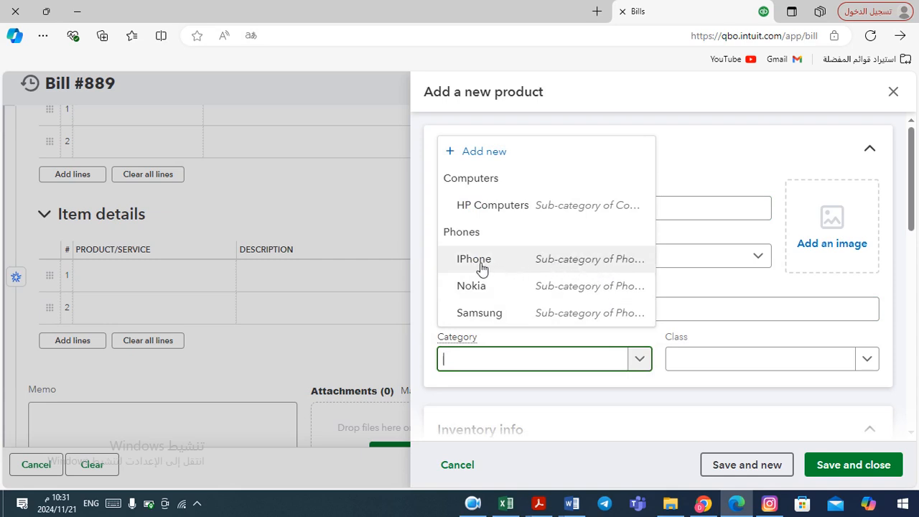
{"action": "left_click", "coordinate": [508, 264]}
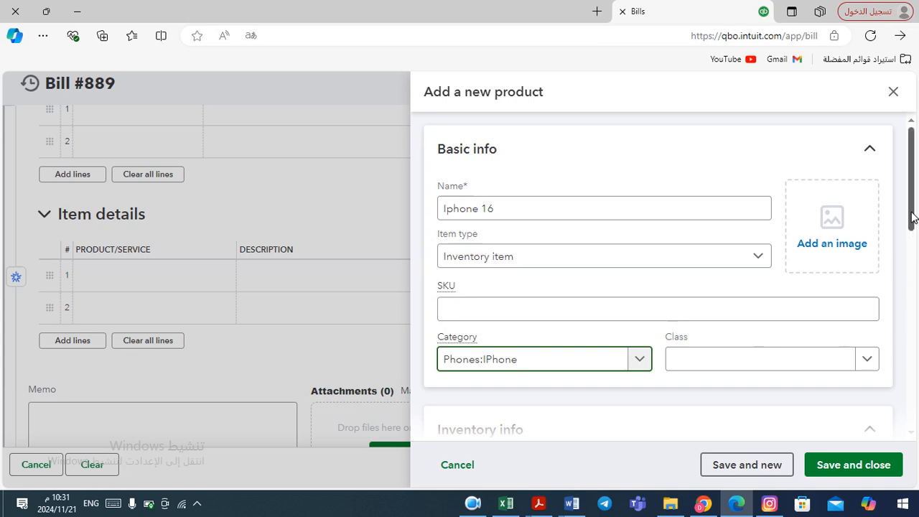
Set the initial quantity on hand to 0 and the as-of date to 11/20/2024
{"action": "left_click_drag", "start_coordinate": [913, 217], "coordinate": [917, 281]}
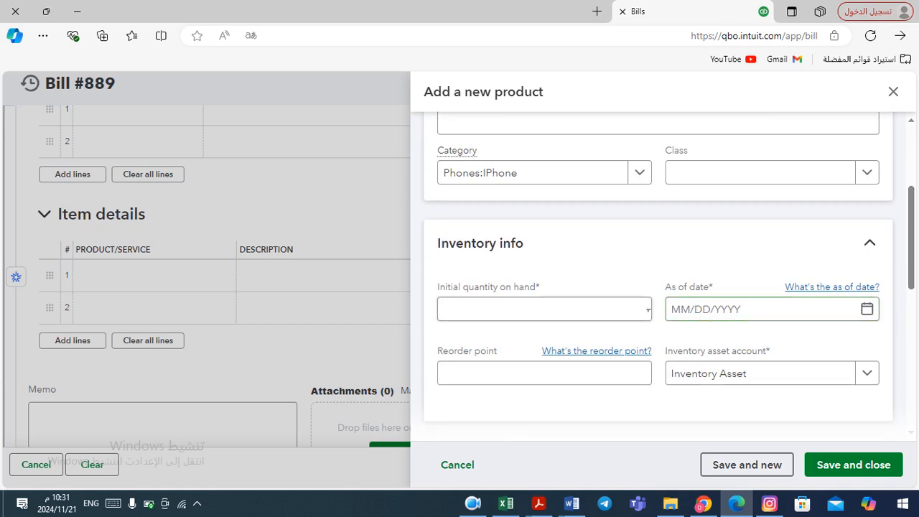
{"action": "left_click", "coordinate": [648, 310]}
{"action": "type", "text": "0"}
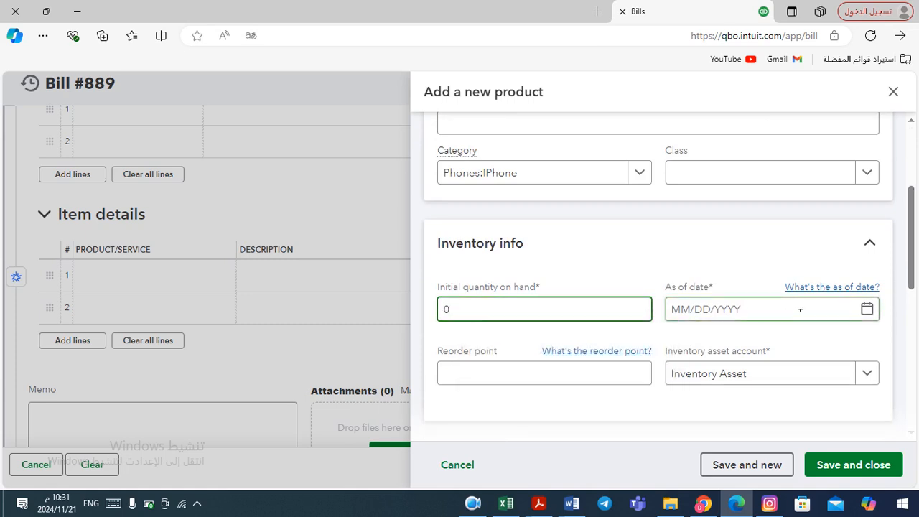
{"action": "left_click", "coordinate": [876, 315]}
{"action": "left_click", "coordinate": [873, 314]}
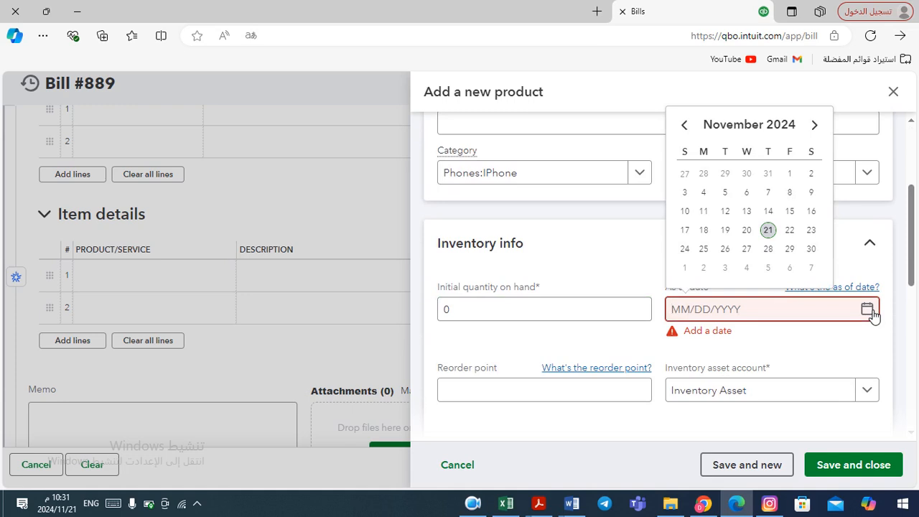
{"action": "left_click", "coordinate": [751, 237]}
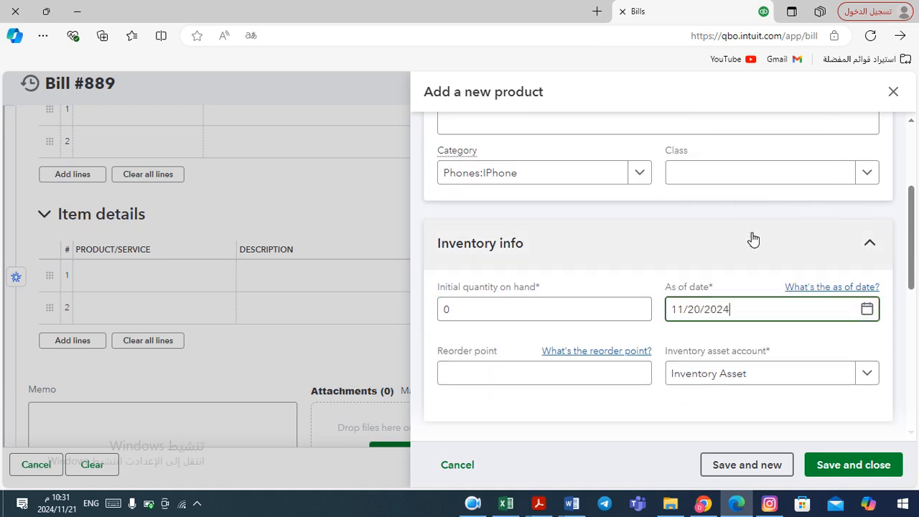
Enter the purchase cost 1310 and price/rate 1380 from the Word table, and save the new product
{"action": "left_click_drag", "start_coordinate": [913, 271], "coordinate": [917, 384]}
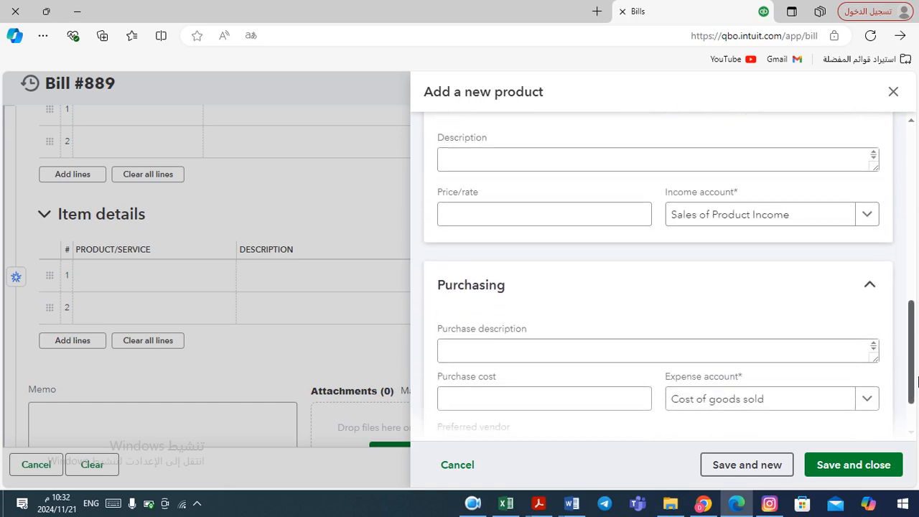
{"action": "left_click", "coordinate": [604, 218]}
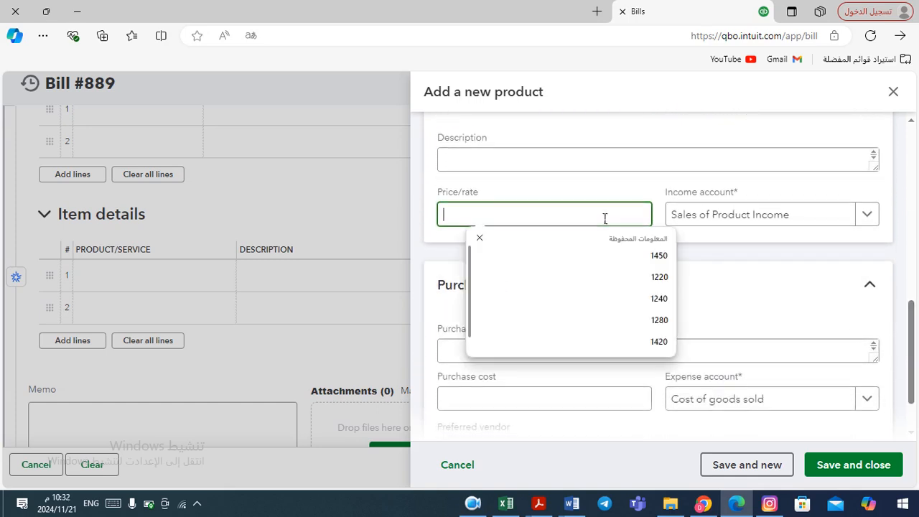
{"action": "key", "text": "alt+Tab"}
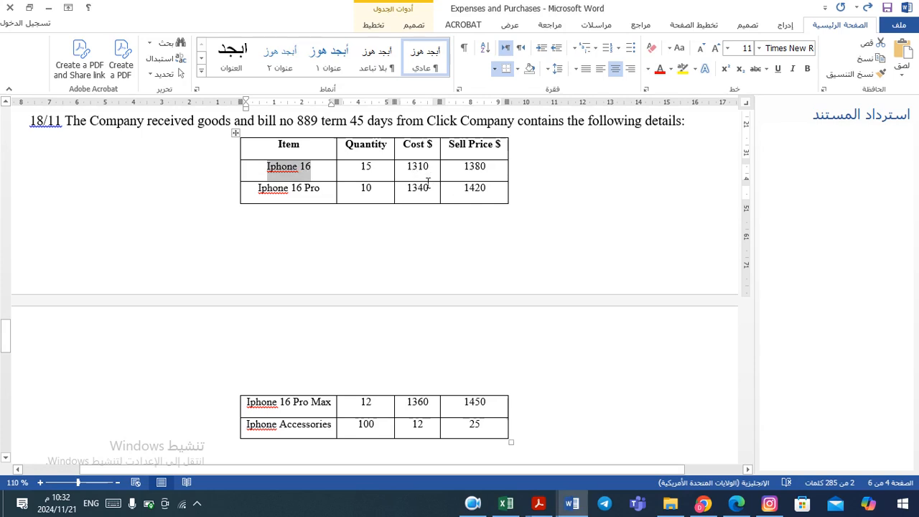
{"action": "key", "text": "alt+Tab"}
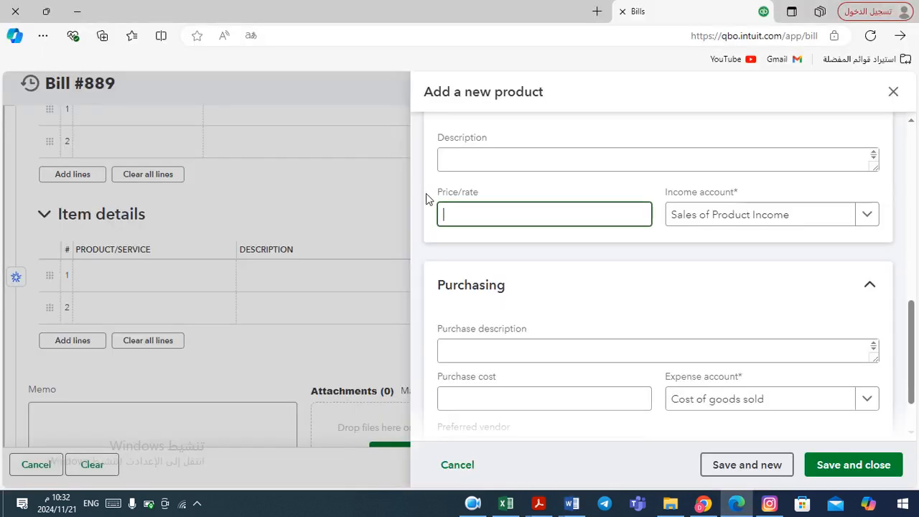
{"action": "left_click", "coordinate": [494, 397]}
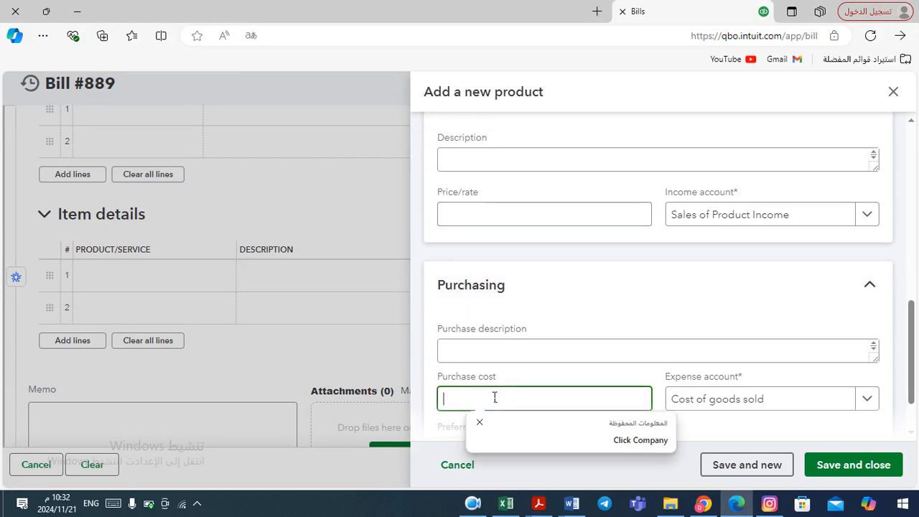
{"action": "type", "text": "1310"}
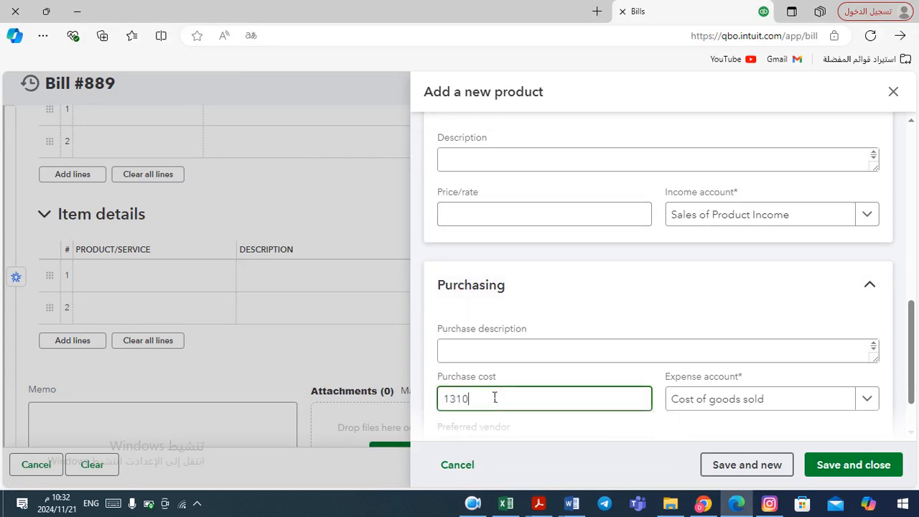
{"action": "left_click", "coordinate": [484, 210]}
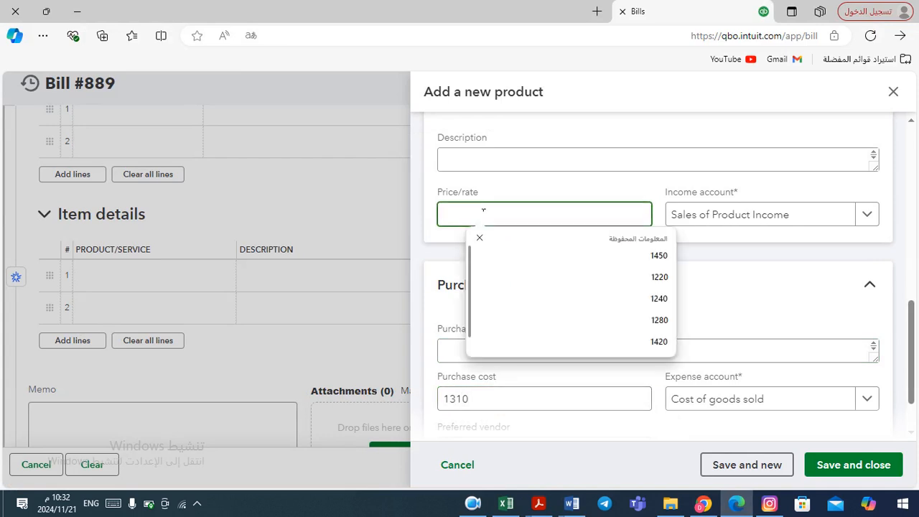
{"action": "type", "text": "1380"}
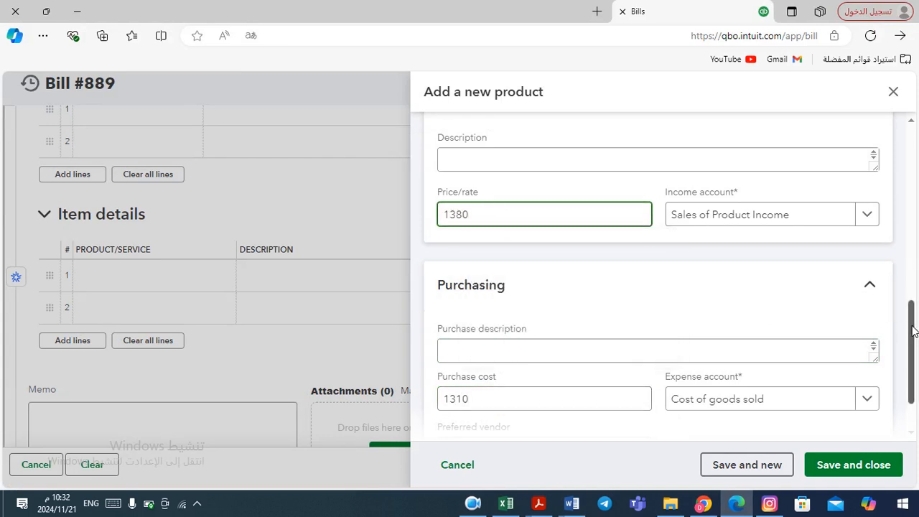
{"action": "scroll", "coordinate": [913, 330], "scroll_direction": "down", "scroll_amount": 2}
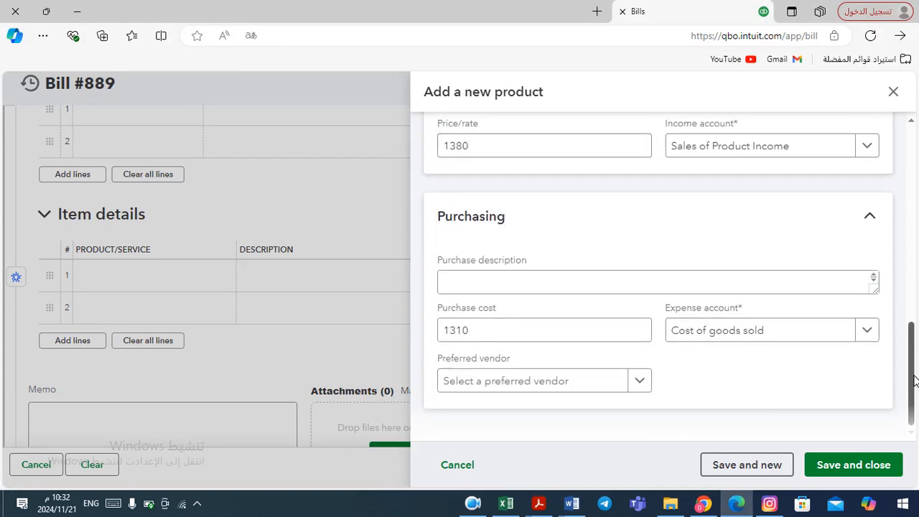
{"action": "left_click", "coordinate": [855, 464]}
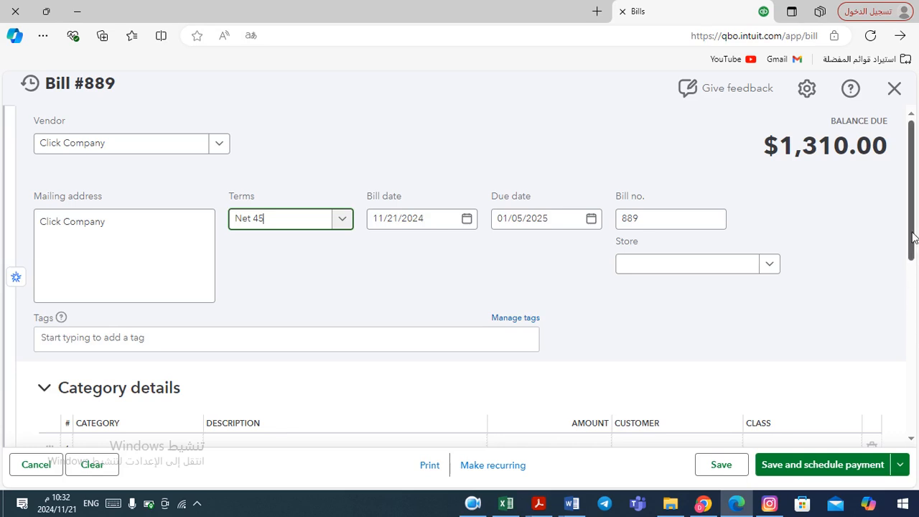
Set the quantity of the Iphone 16 line to 15, checking the Word table
{"action": "left_click_drag", "start_coordinate": [913, 238], "coordinate": [905, 334]}
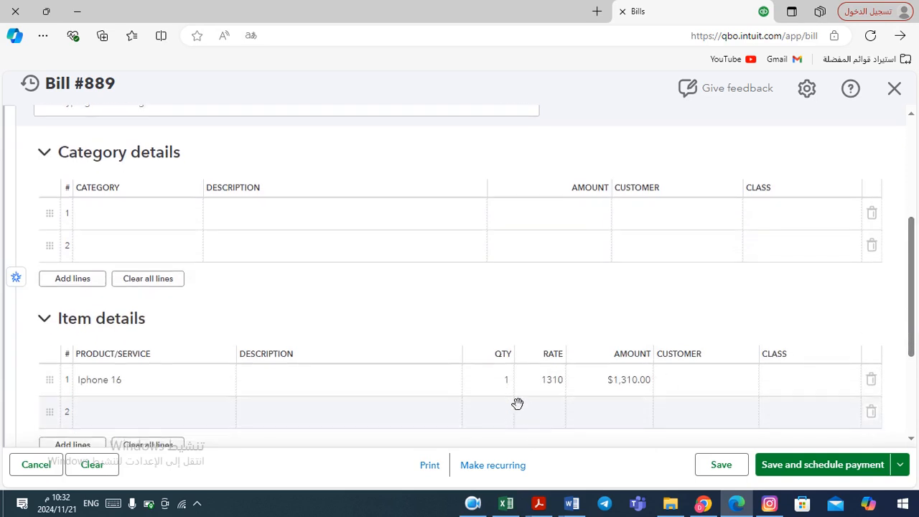
{"action": "key", "text": "alt+Tab"}
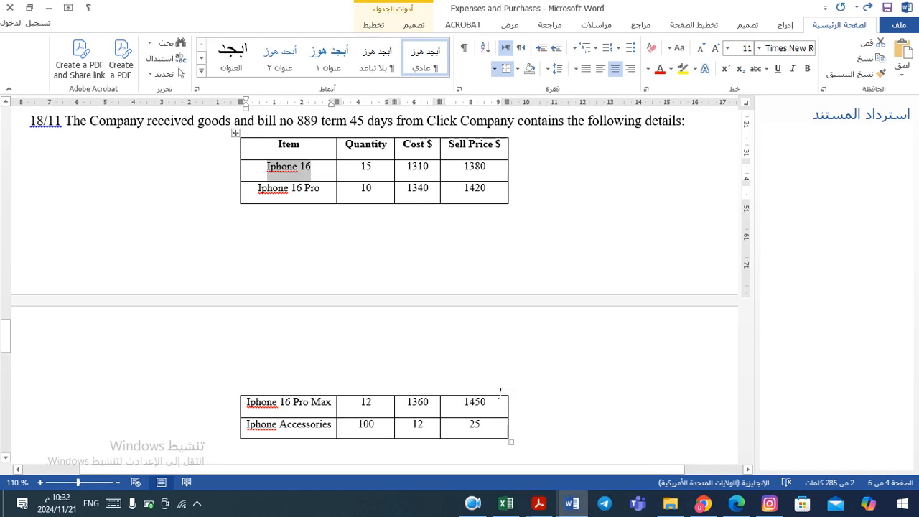
{"action": "key", "text": "alt+Tab"}
{"action": "left_click", "coordinate": [501, 388]}
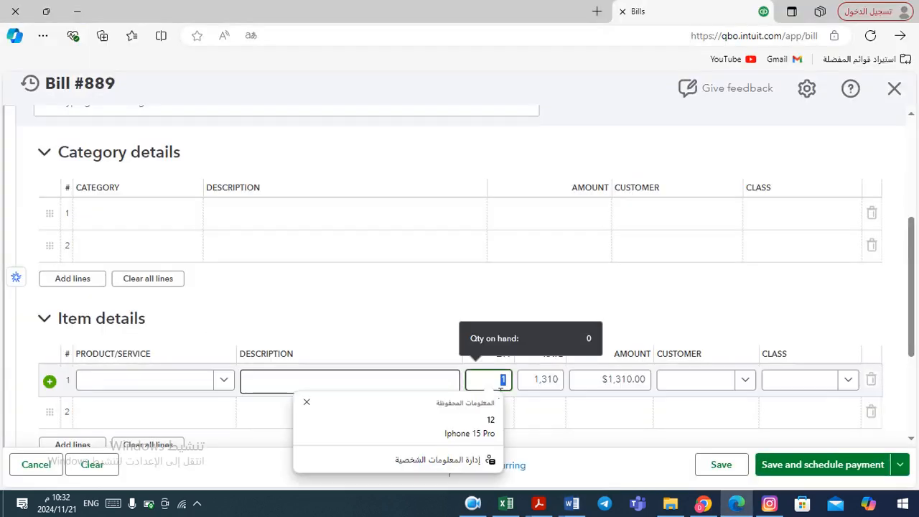
{"action": "type", "text": "15"}
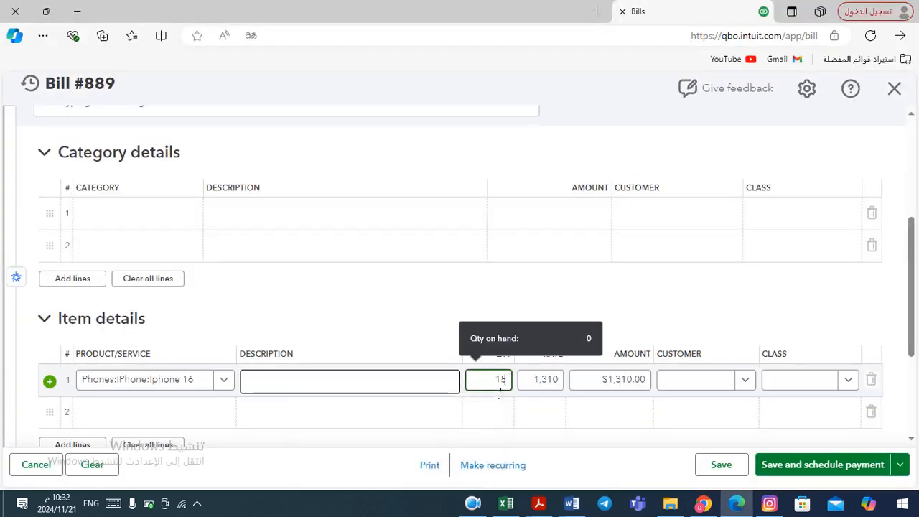
{"action": "key", "text": "Tab"}
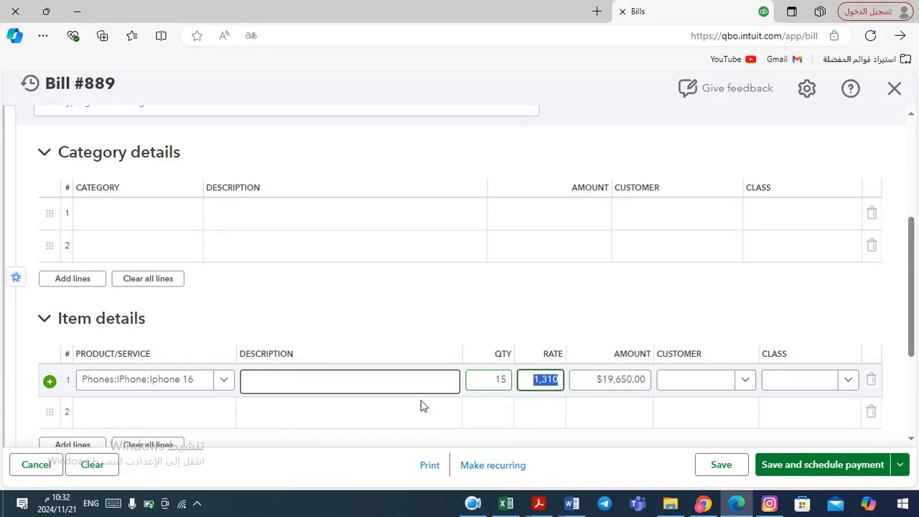
Start a second item line and add a new product named Iphone 16 Pro, copied from the Word table
{"action": "left_click", "coordinate": [204, 424]}
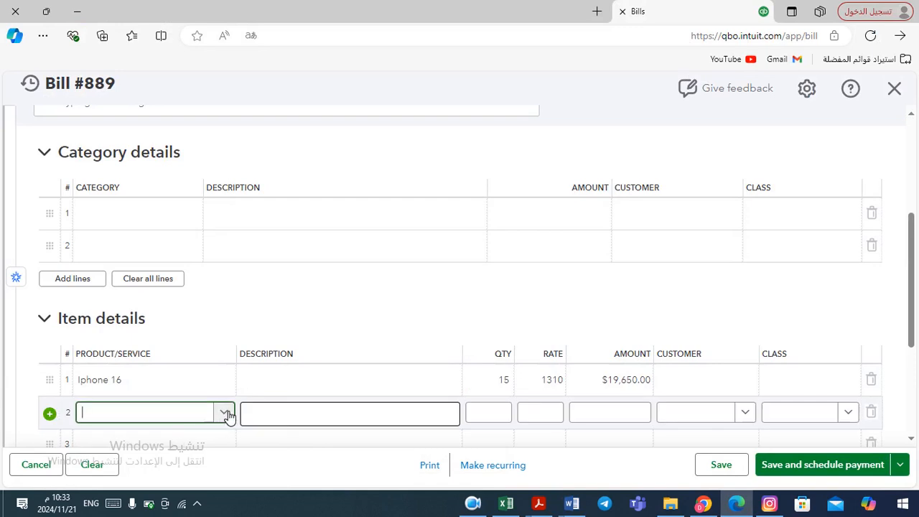
{"action": "left_click", "coordinate": [225, 413]}
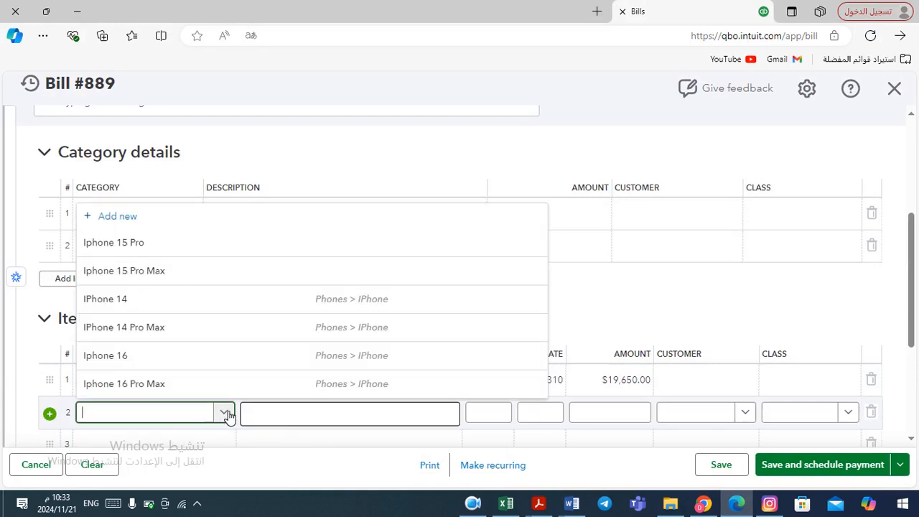
{"action": "key", "text": "alt+Tab"}
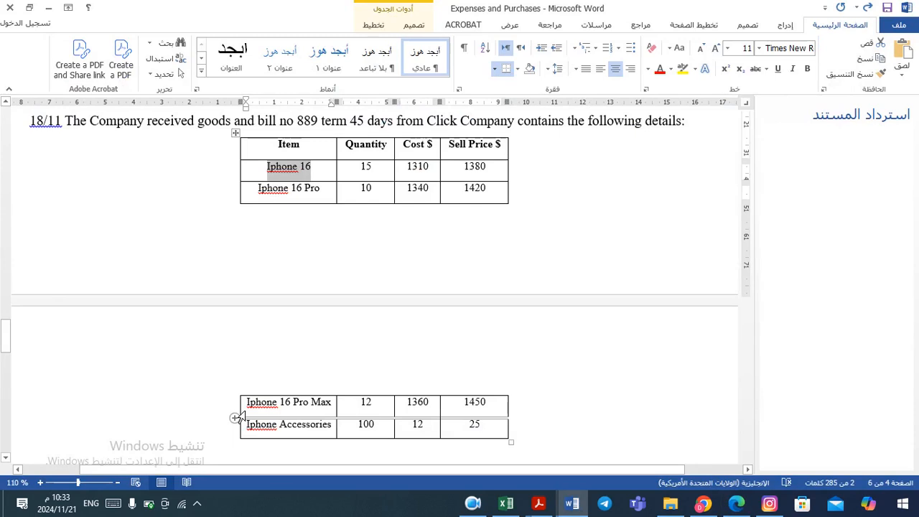
{"action": "key", "text": "alt+Tab"}
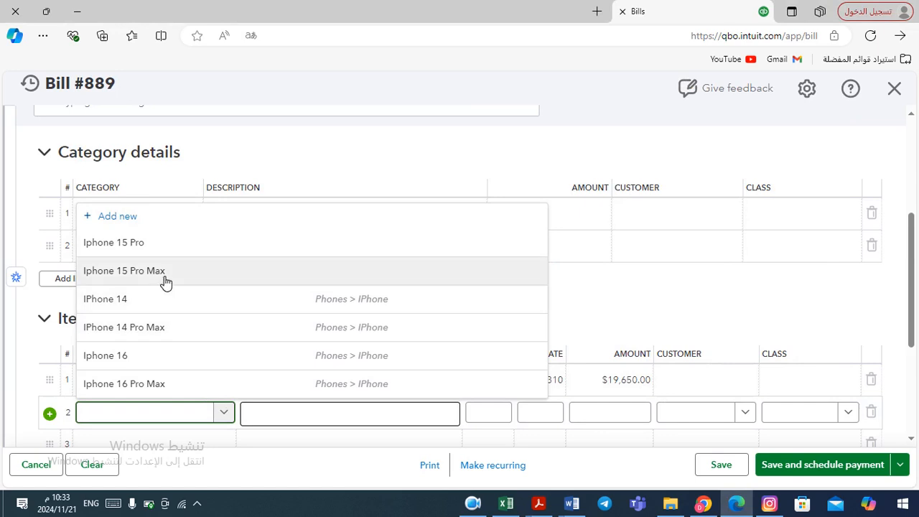
{"action": "left_click", "coordinate": [118, 217]}
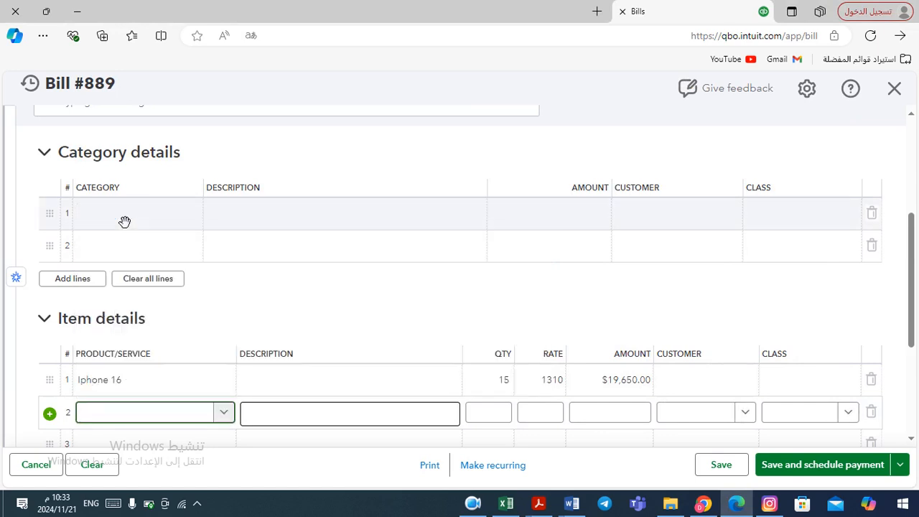
{"action": "key", "text": "alt+Tab"}
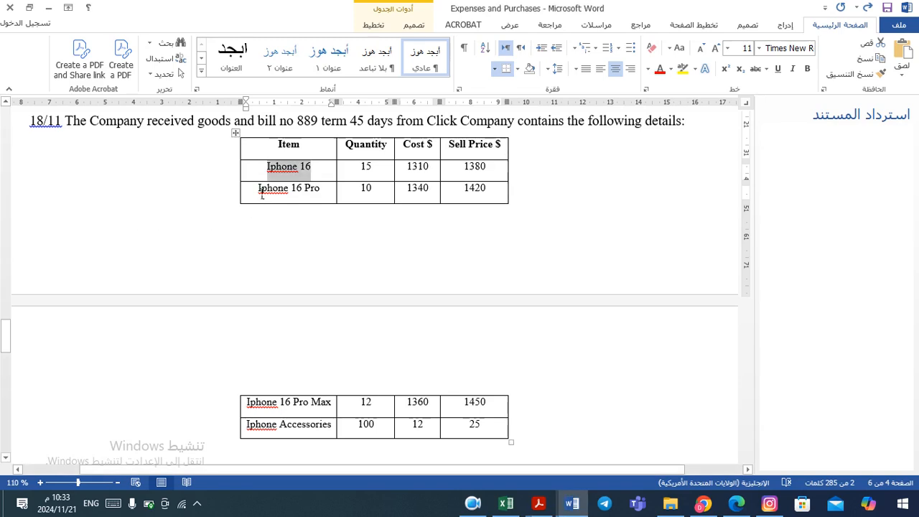
{"action": "left_click_drag", "start_coordinate": [262, 194], "coordinate": [328, 195]}
{"action": "key", "text": "ctrl+c"}
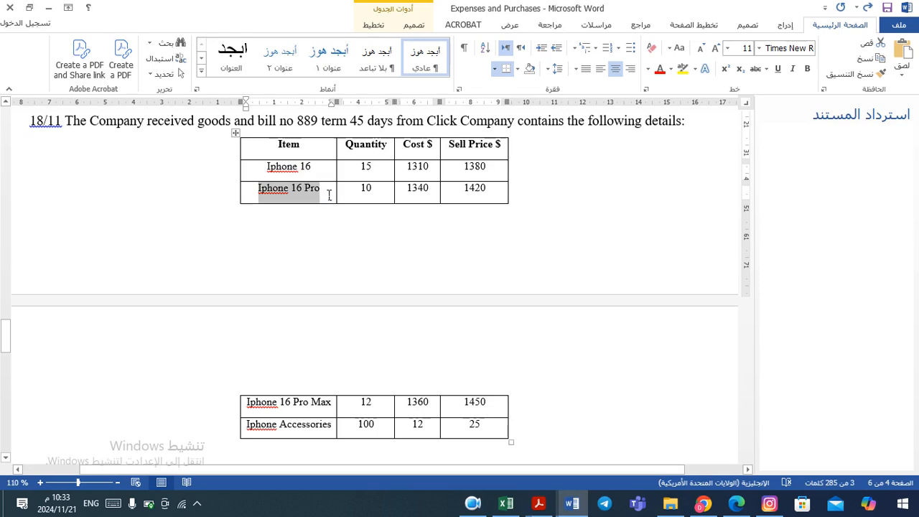
{"action": "key", "text": "alt+Tab"}
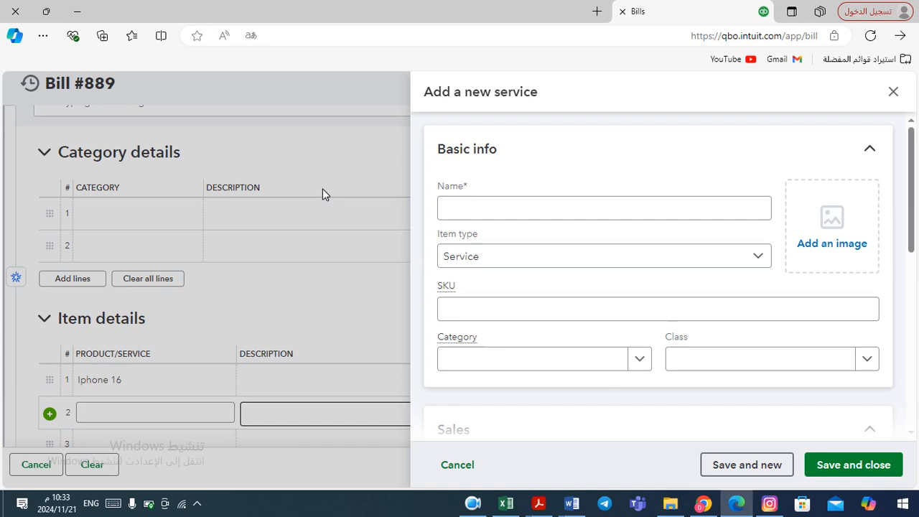
{"action": "key", "text": "alt+Tab"}
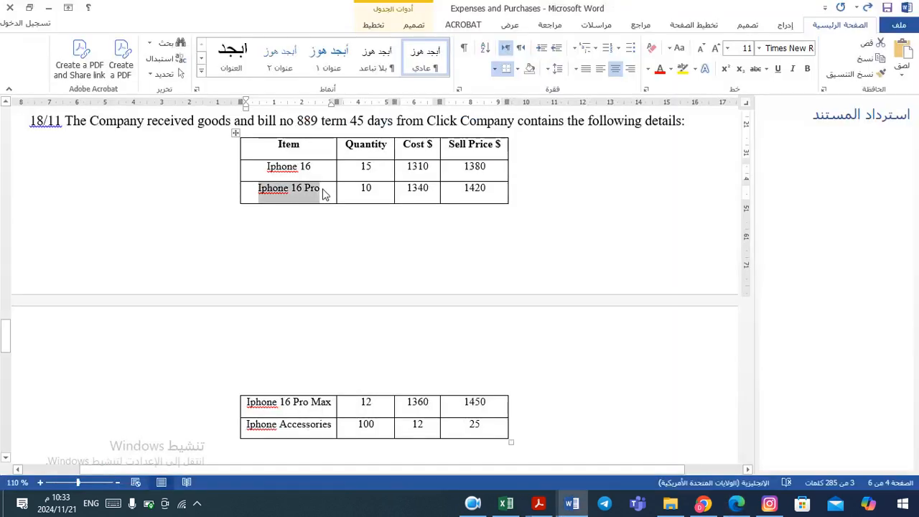
{"action": "key", "text": "alt+Tab"}
{"action": "left_click", "coordinate": [481, 207]}
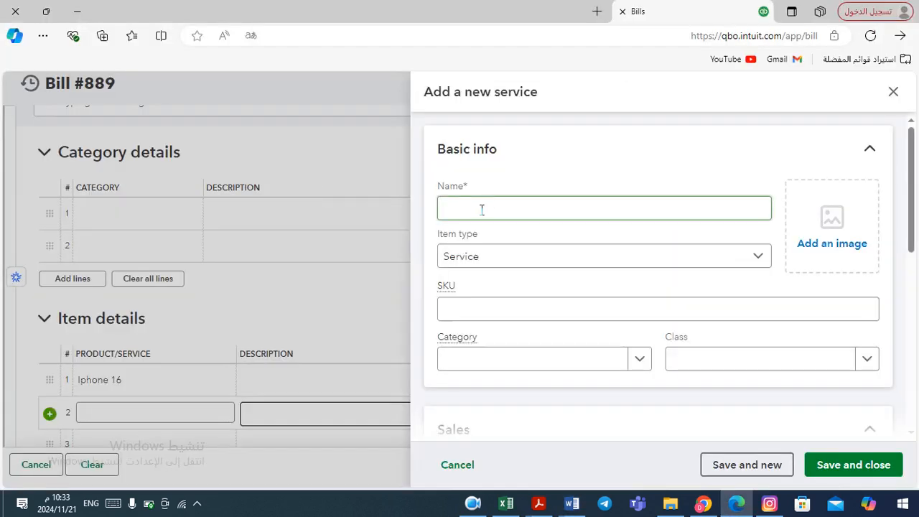
{"action": "key", "text": "ctrl+v"}
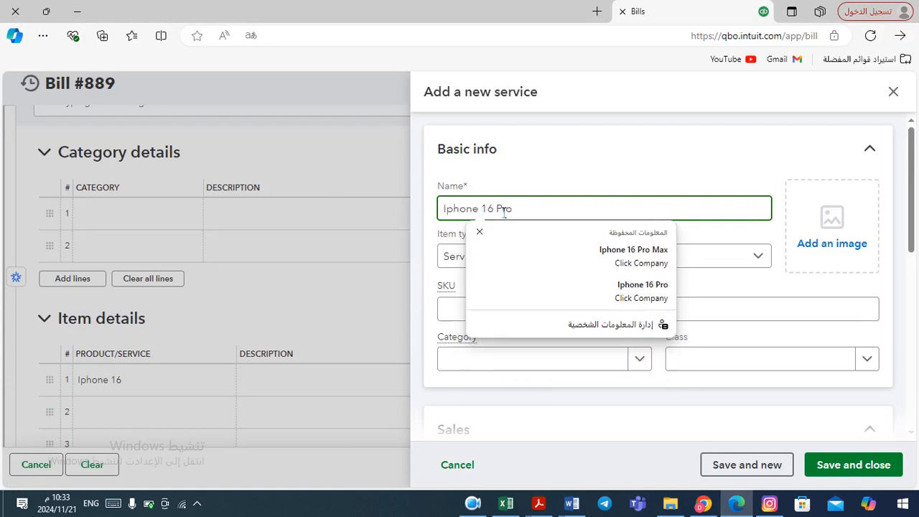
Set the new product's item type to Inventory item and its category to Phones:IPhone
{"action": "left_click", "coordinate": [761, 257]}
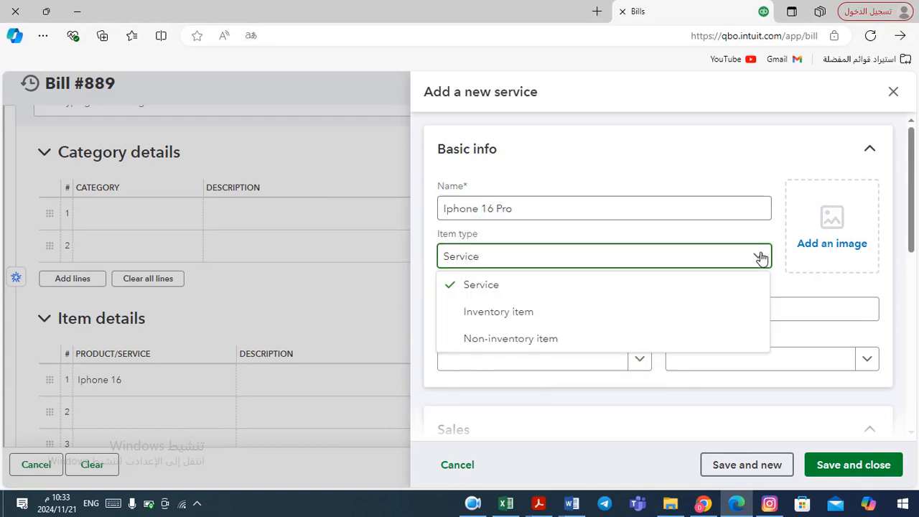
{"action": "left_click", "coordinate": [617, 318]}
{"action": "left_click", "coordinate": [639, 359]}
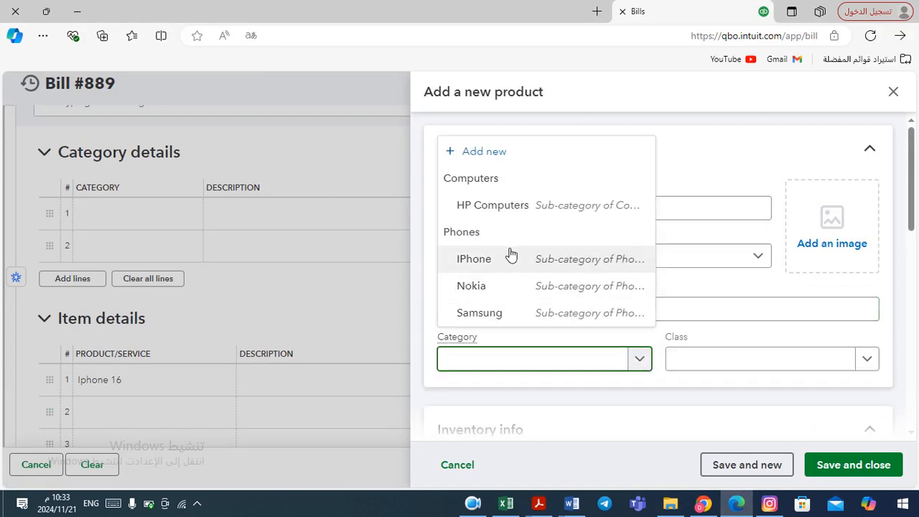
{"action": "left_click", "coordinate": [501, 260]}
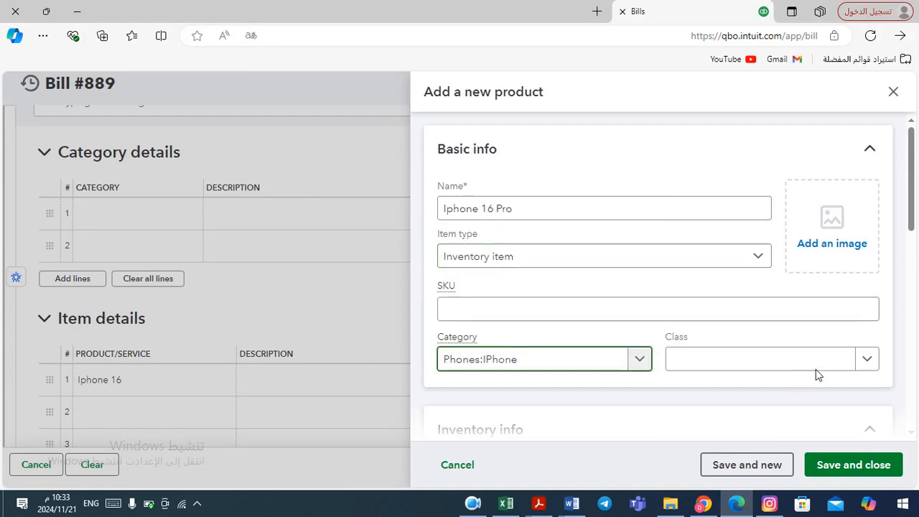
Set the initial quantity on hand to 0 and the as-of date to 11/20/2024
{"action": "scroll", "coordinate": [910, 254], "scroll_direction": "down", "scroll_amount": 2}
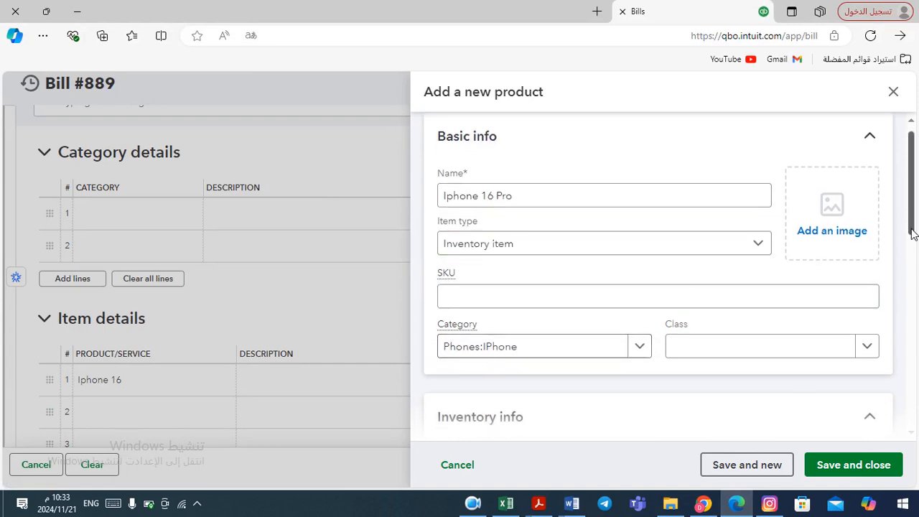
{"action": "scroll", "coordinate": [910, 258], "scroll_direction": "down", "scroll_amount": 1}
{"action": "left_click", "coordinate": [634, 304]}
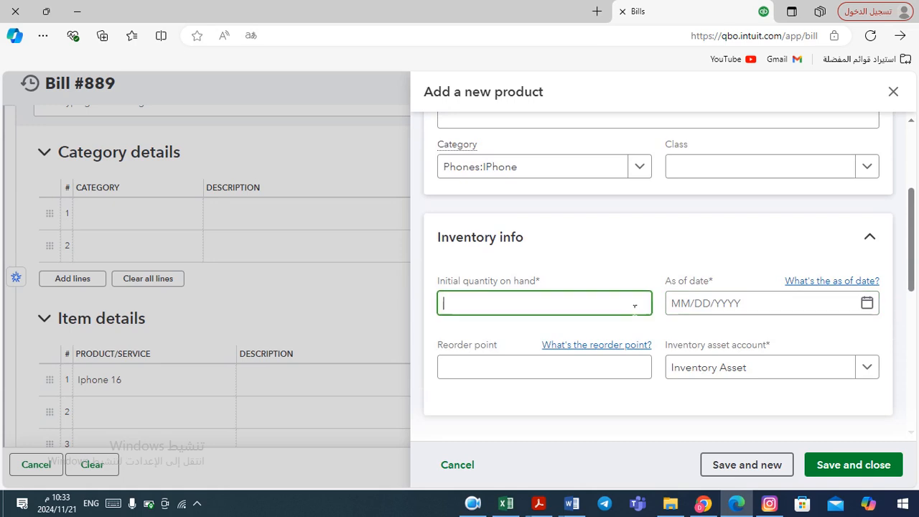
{"action": "type", "text": "0"}
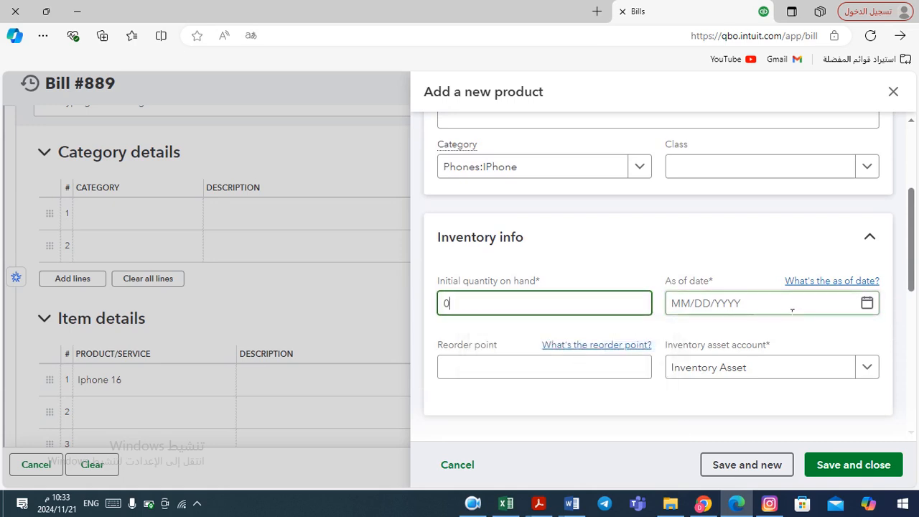
{"action": "left_click", "coordinate": [792, 310]}
{"action": "left_click", "coordinate": [866, 302]}
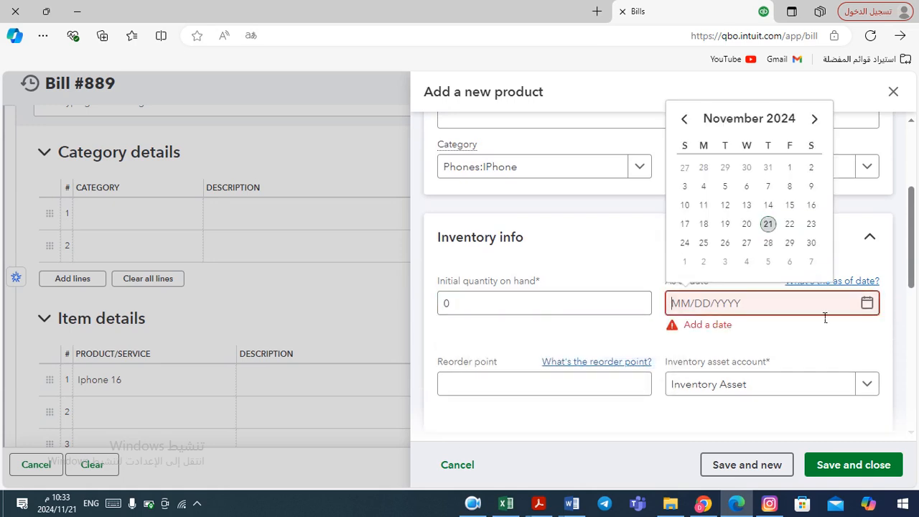
{"action": "left_click", "coordinate": [746, 224]}
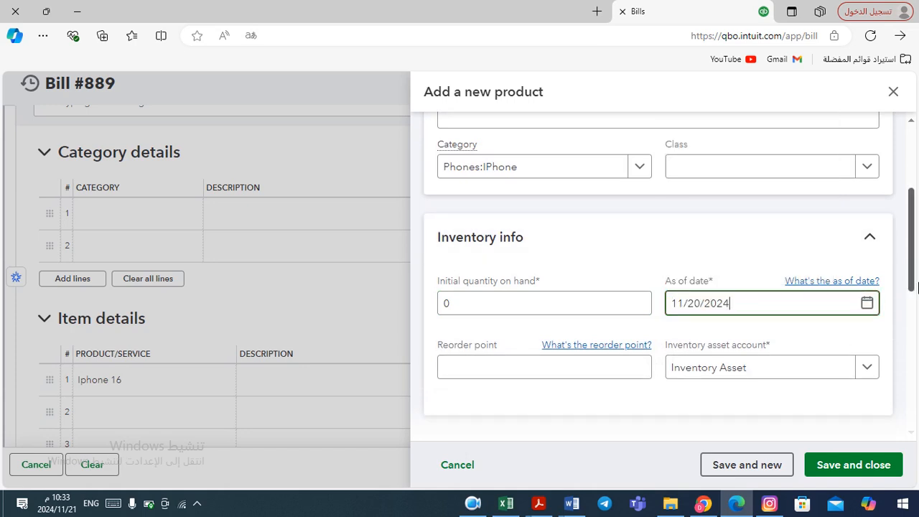
Enter the purchase cost 1340 and price/rate 1420 from the Word table, and save the new product
{"action": "left_click_drag", "start_coordinate": [913, 279], "coordinate": [917, 385]}
{"action": "left_click", "coordinate": [823, 372]}
{"action": "left_click", "coordinate": [527, 409]}
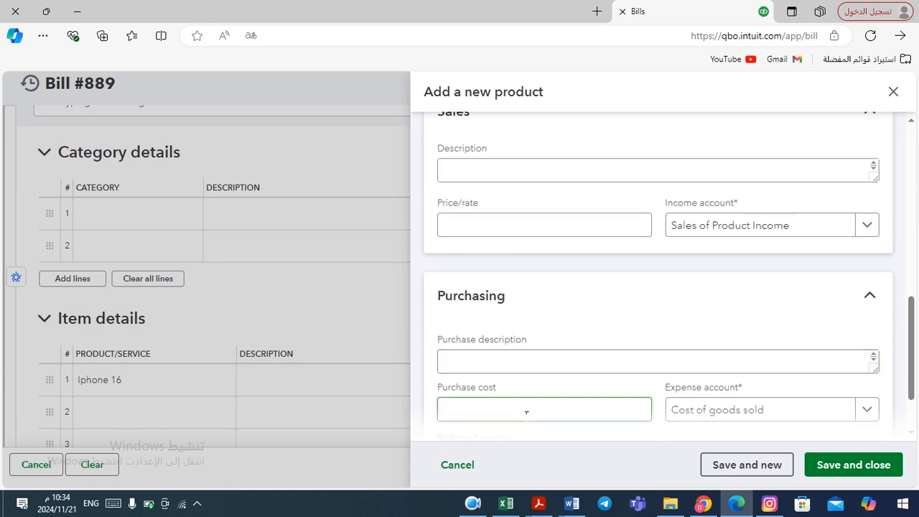
{"action": "key", "text": "alt+Tab"}
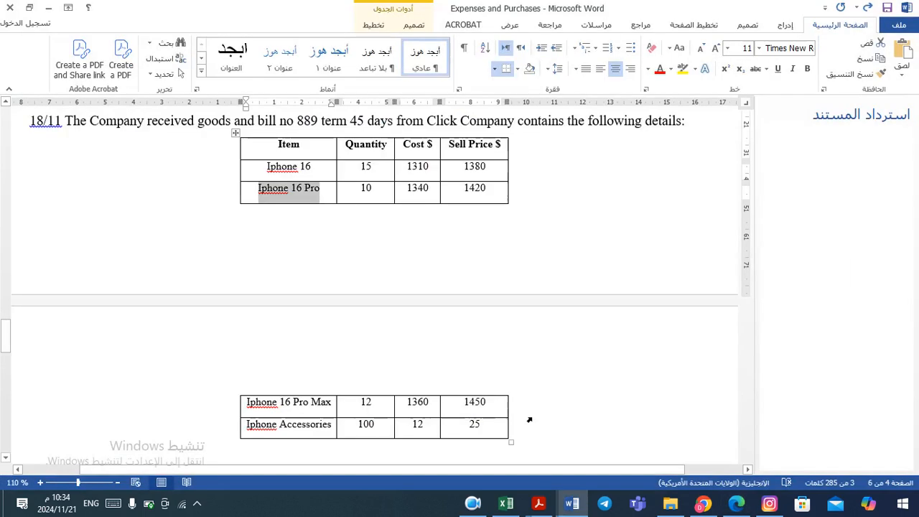
{"action": "key", "text": "alt+Tab"}
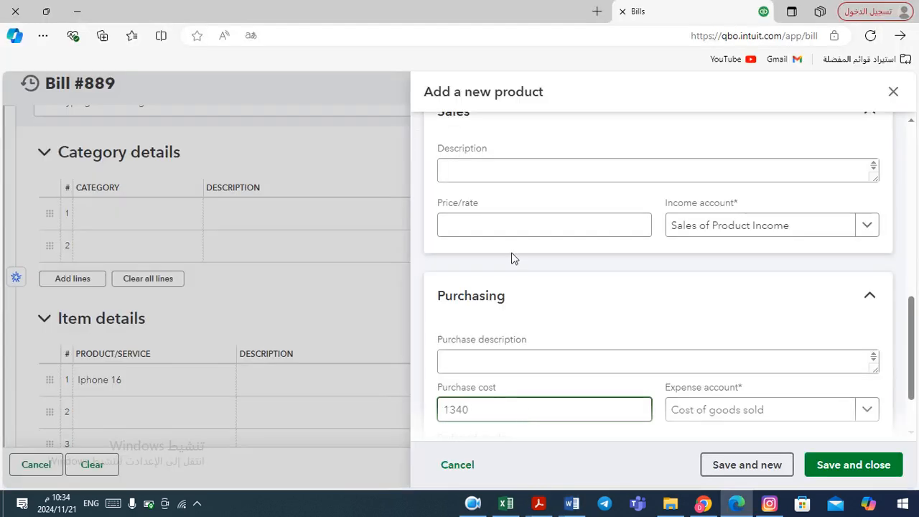
{"action": "left_click", "coordinate": [500, 229]}
{"action": "key", "text": "alt+Tab"}
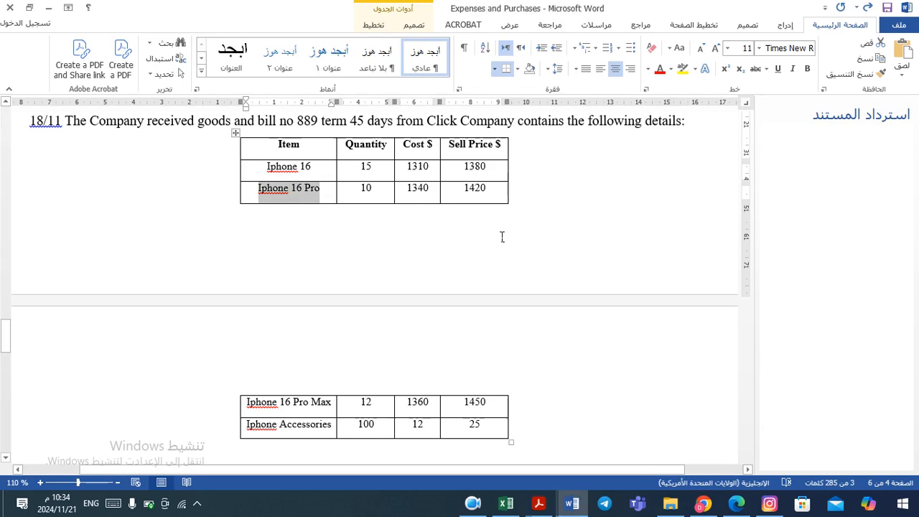
{"action": "key", "text": "alt+Tab"}
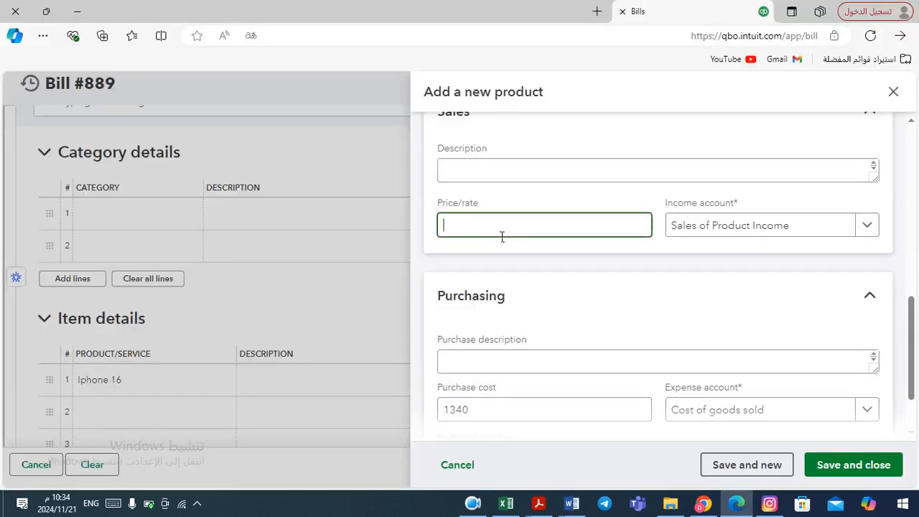
{"action": "type", "text": "1420"}
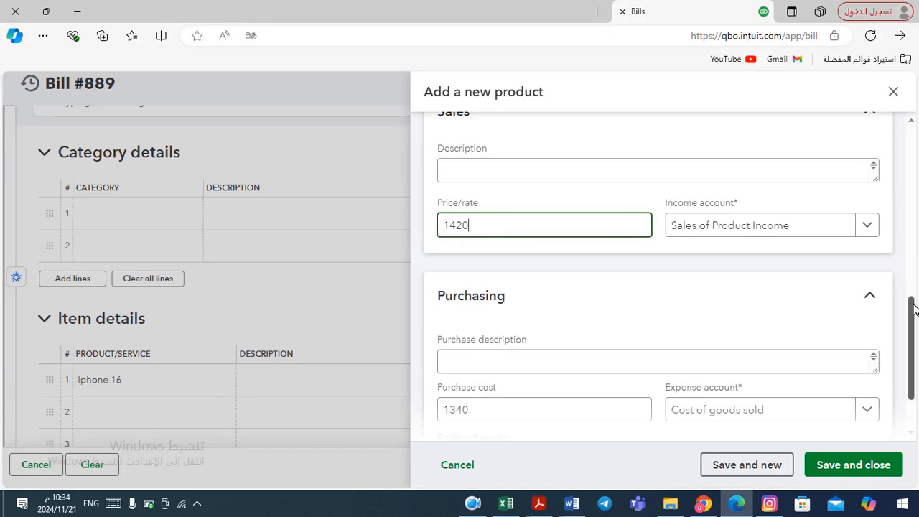
{"action": "scroll", "coordinate": [913, 309], "scroll_direction": "down", "scroll_amount": 2}
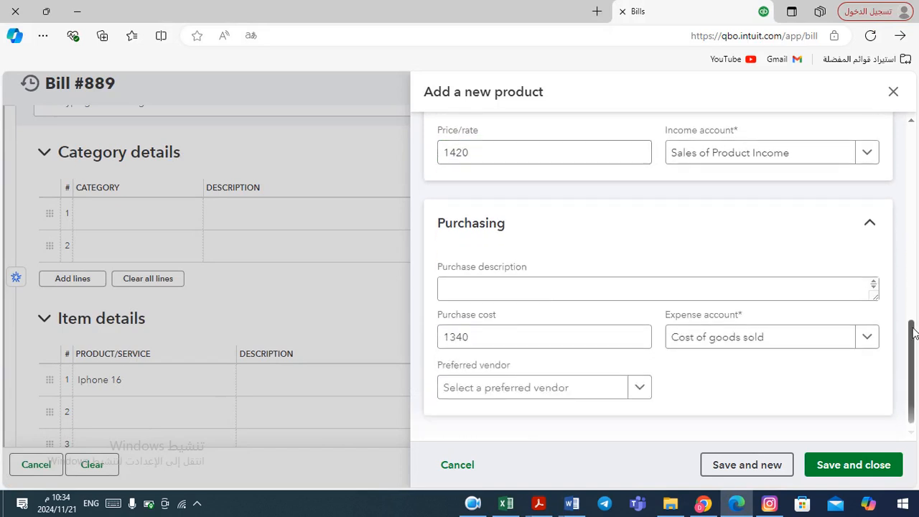
{"action": "left_click", "coordinate": [849, 460]}
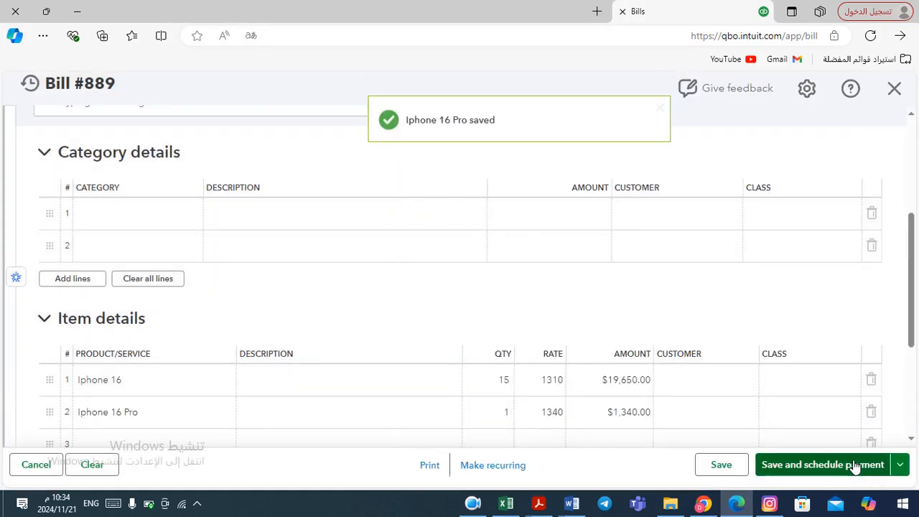
Set the quantity of the Iphone 16 Pro line to 10, checking the Word table, and move to a third line
{"action": "key", "text": "alt+Tab"}
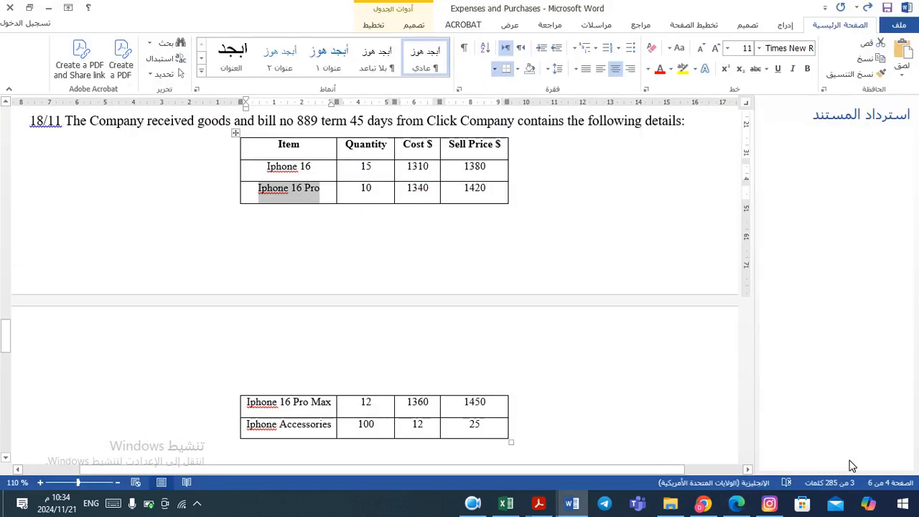
{"action": "key", "text": "alt+Tab"}
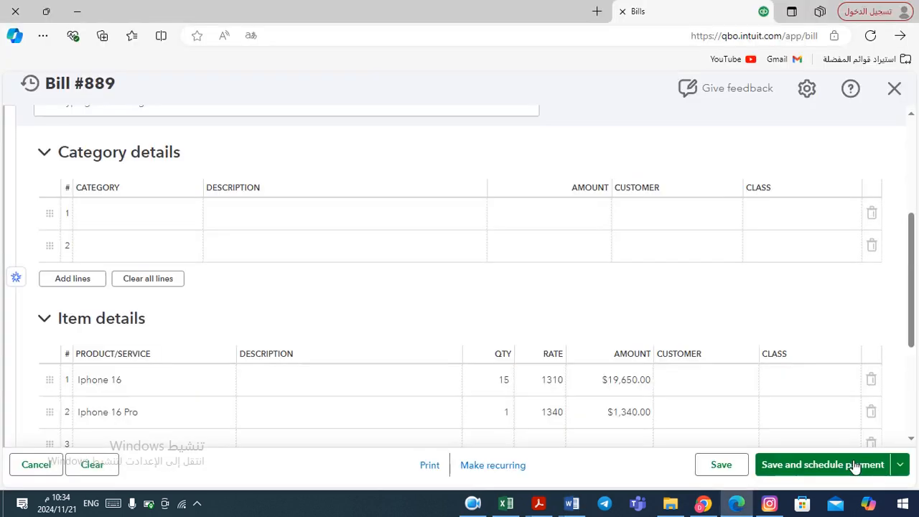
{"action": "left_click", "coordinate": [497, 423]}
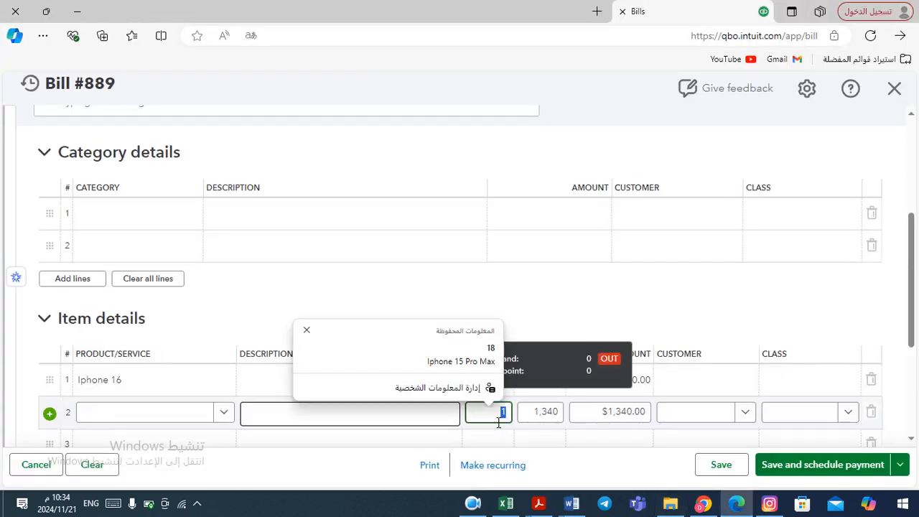
{"action": "type", "text": "10"}
{"action": "key", "text": "Tab"}
{"action": "key", "text": "Tab"}
{"action": "key", "text": "Tab"}
{"action": "key", "text": "Tab"}
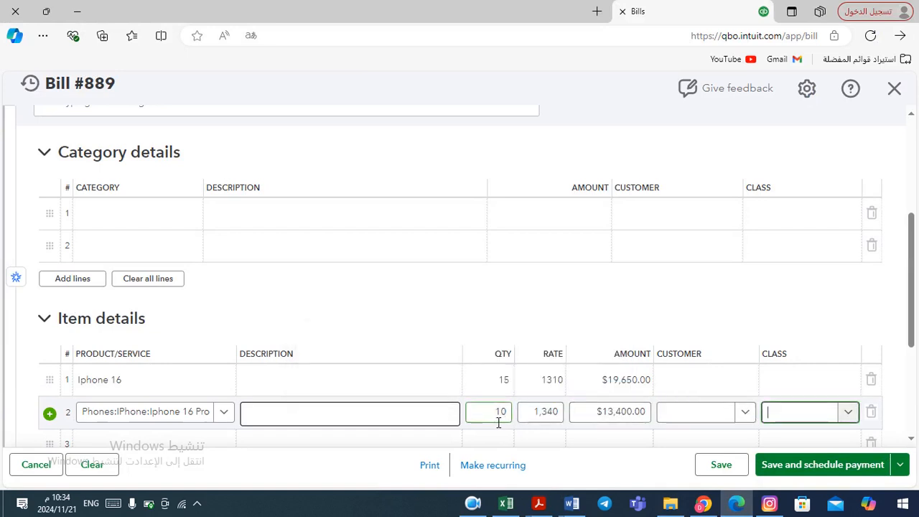
{"action": "key", "text": "Tab"}
{"action": "key", "text": "Tab"}
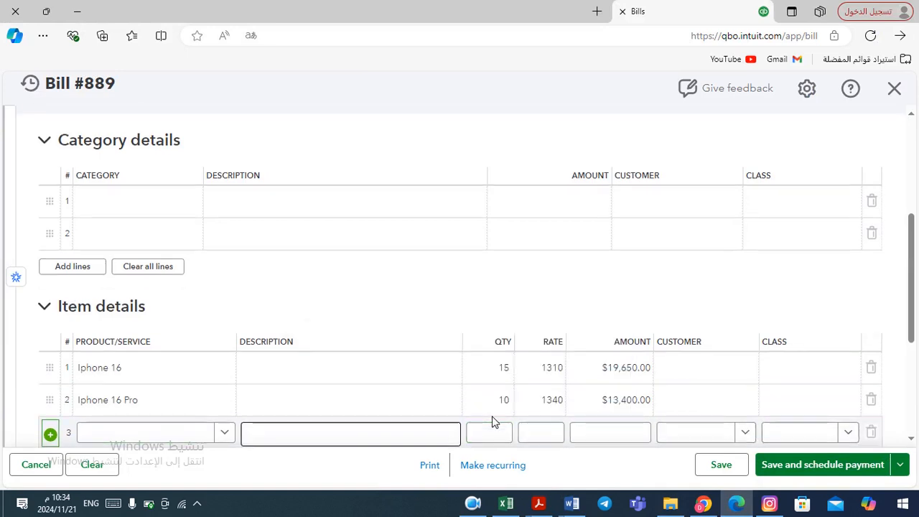
Select Iphone 16 Pro Max as the product on the third item line
{"action": "left_click", "coordinate": [229, 436]}
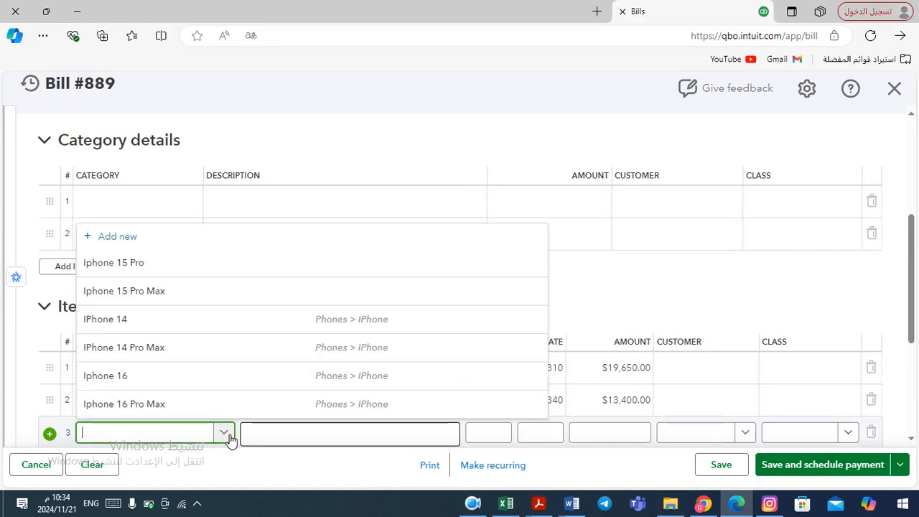
{"action": "left_click", "coordinate": [205, 405]}
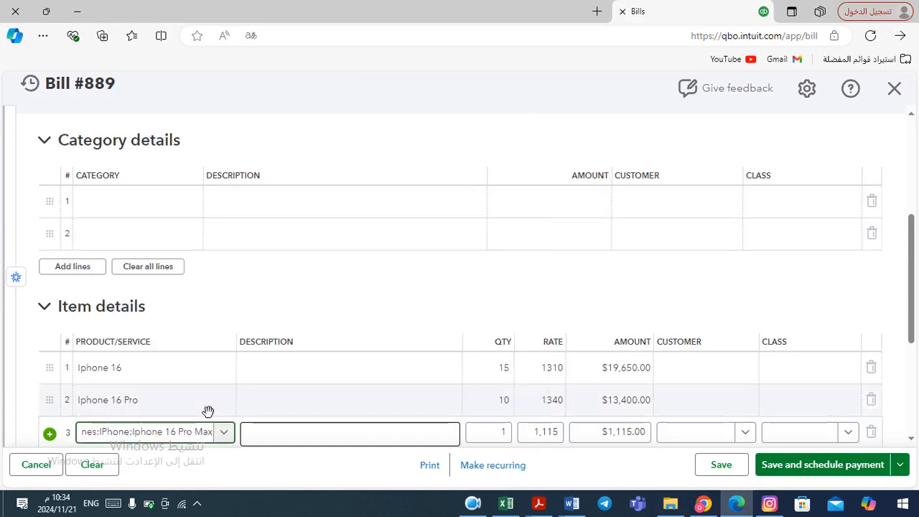
{"action": "key", "text": "alt+Tab"}
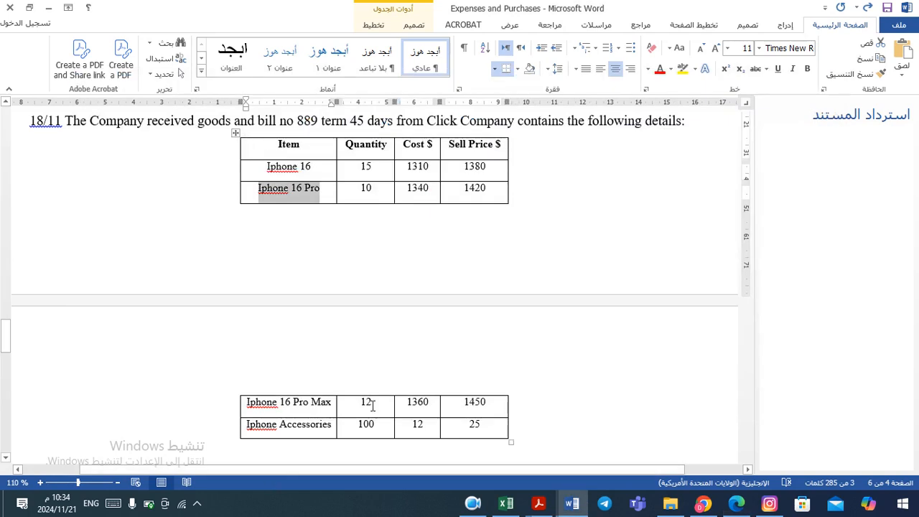
Set the quantity of the Iphone 16 Pro Max line to 12, checking the Word table
{"action": "key", "text": "alt+Tab"}
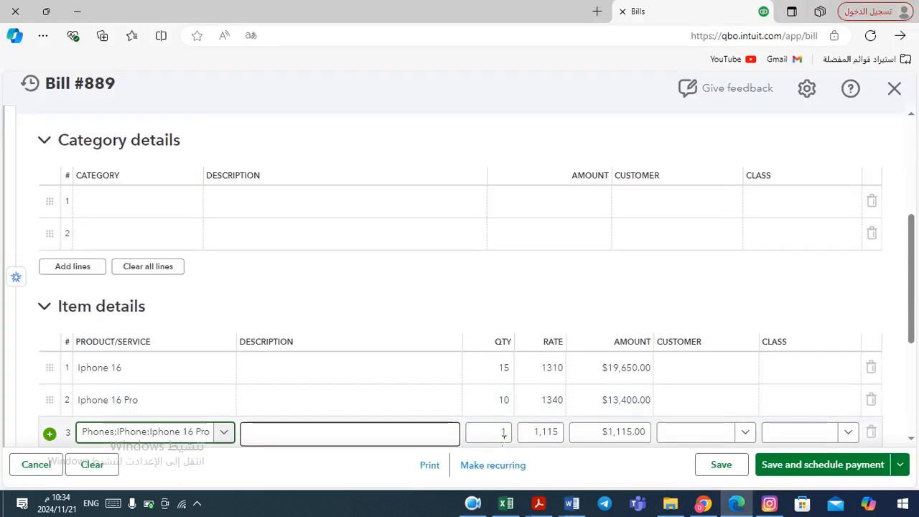
{"action": "left_click", "coordinate": [503, 434]}
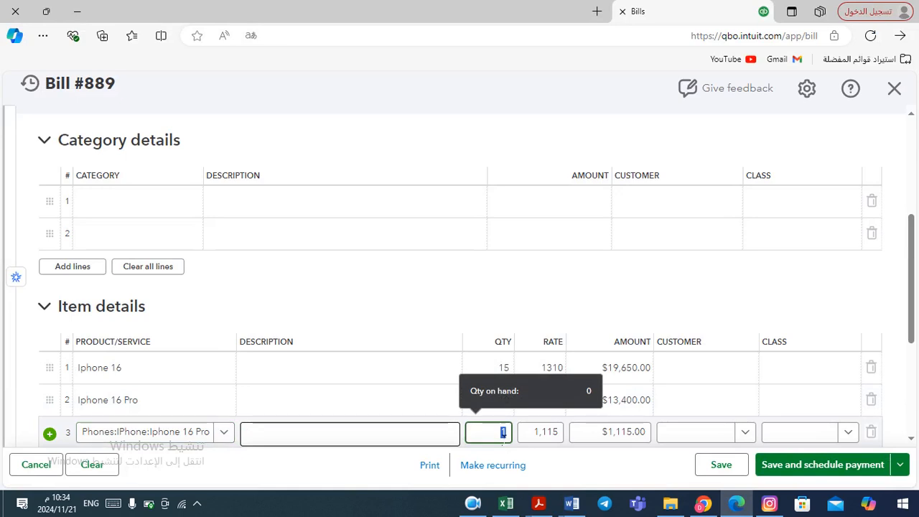
{"action": "type", "text": "12"}
{"action": "key", "text": "Tab"}
{"action": "key", "text": "alt+Tab"}
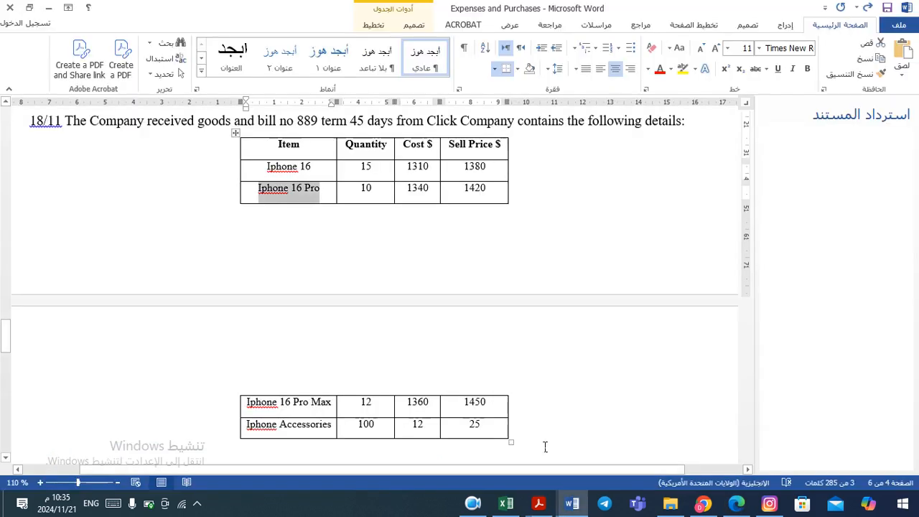
{"action": "key", "text": "alt+Tab"}
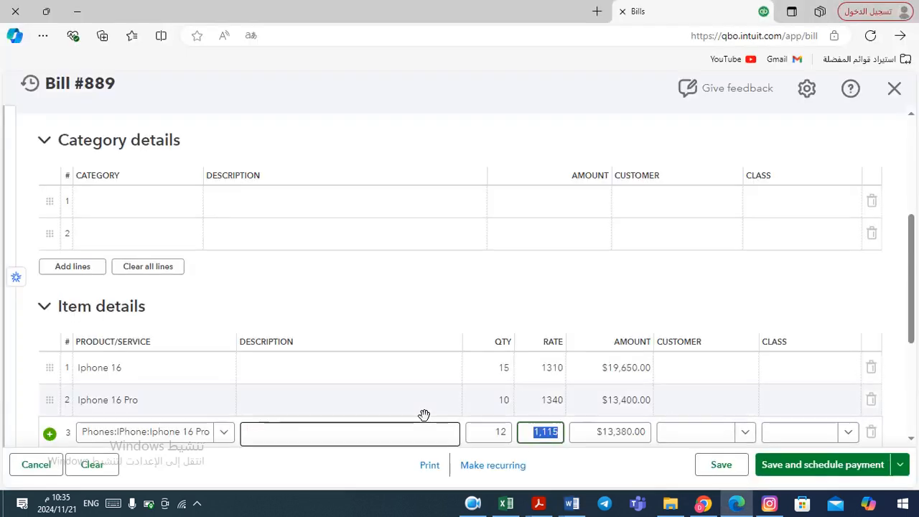
Set the rate of the Iphone 16 Pro Max line to 1360 and move to a fourth item line
{"action": "type", "text": "1360"}
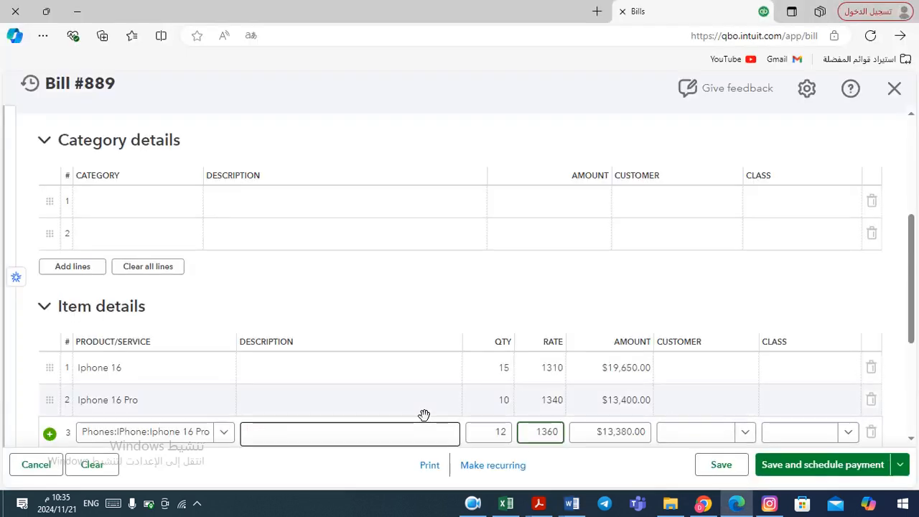
{"action": "key", "text": "Tab"}
{"action": "key", "text": "alt+Tab"}
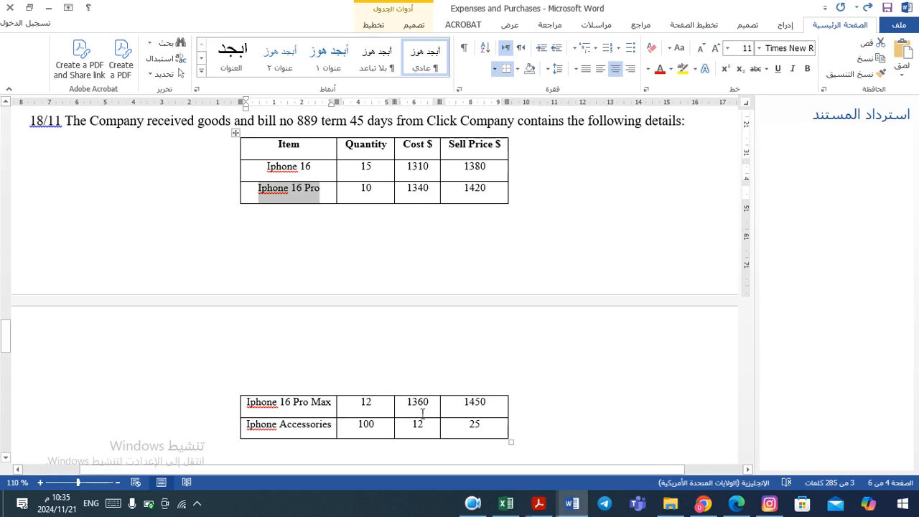
{"action": "key", "text": "alt+Tab"}
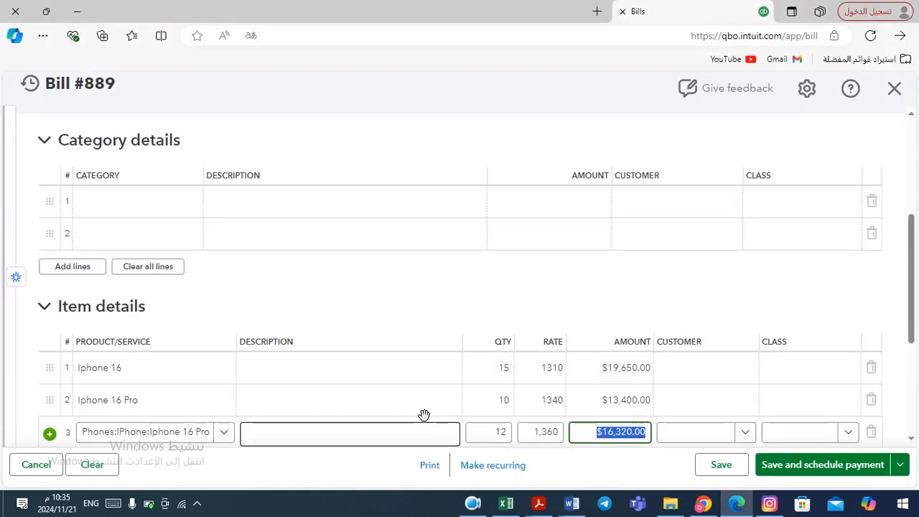
{"action": "key", "text": "Tab"}
{"action": "key", "text": "Tab"}
{"action": "key", "text": "Tab"}
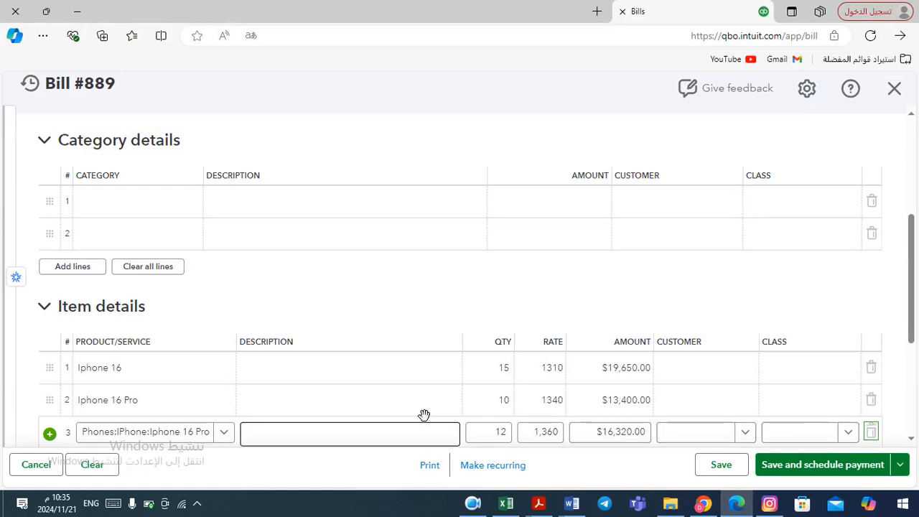
{"action": "key", "text": "Tab"}
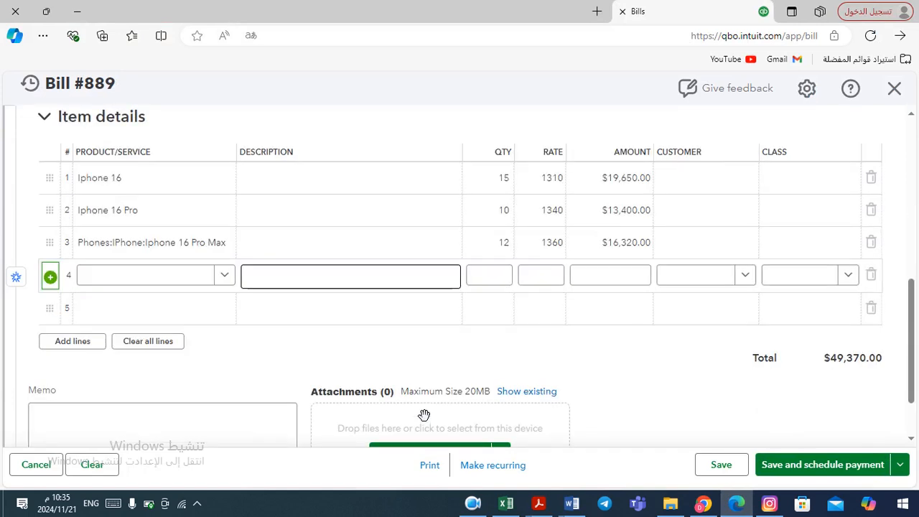
Copy the item name Iphone Accessories from the table in the Word document
{"action": "key", "text": "alt+Tab"}
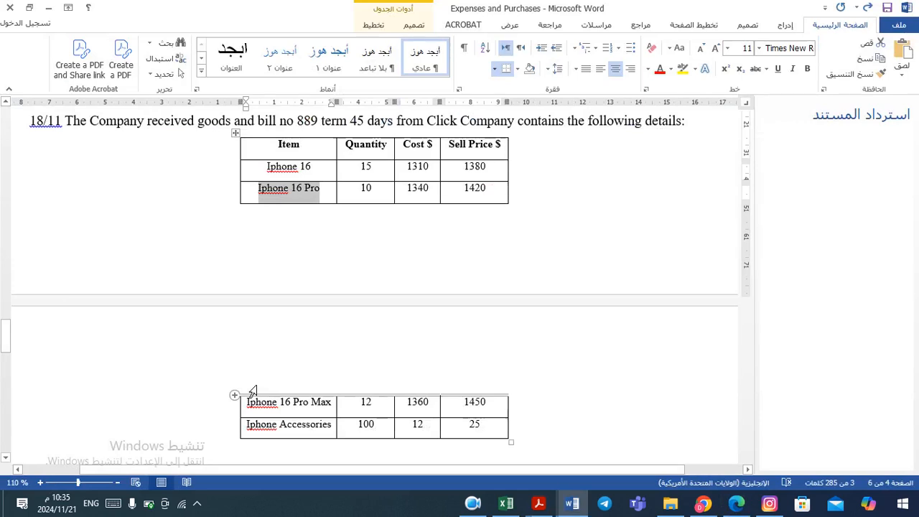
{"action": "key", "text": "alt+Tab"}
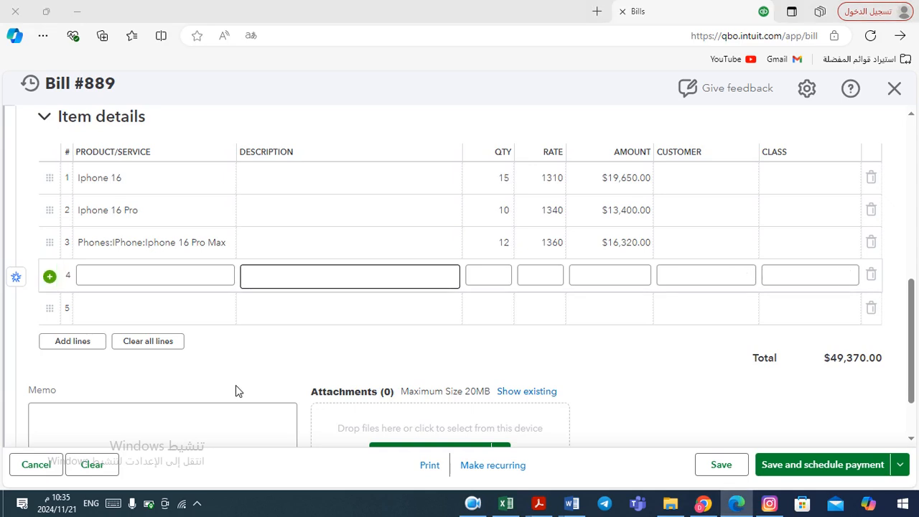
{"action": "key", "text": "alt+Tab"}
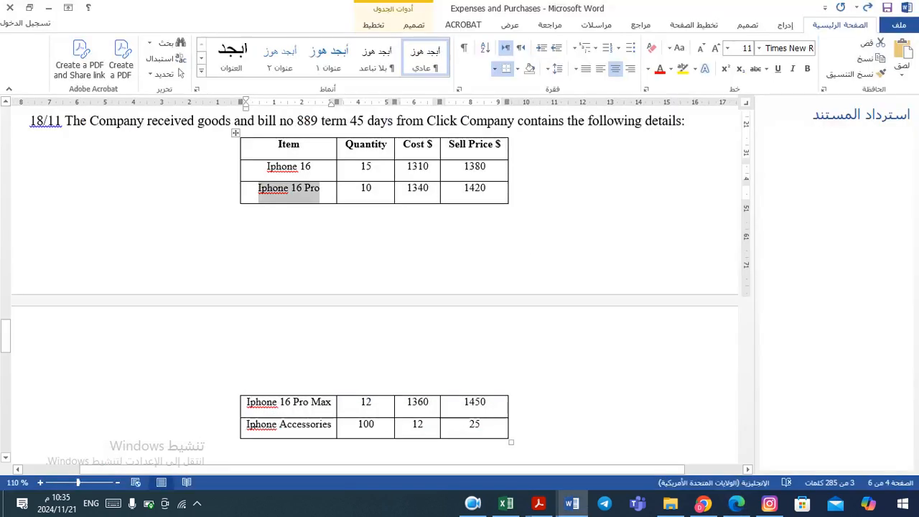
{"action": "left_click_drag", "start_coordinate": [247, 425], "coordinate": [335, 428]}
{"action": "key", "text": "ctrl+c"}
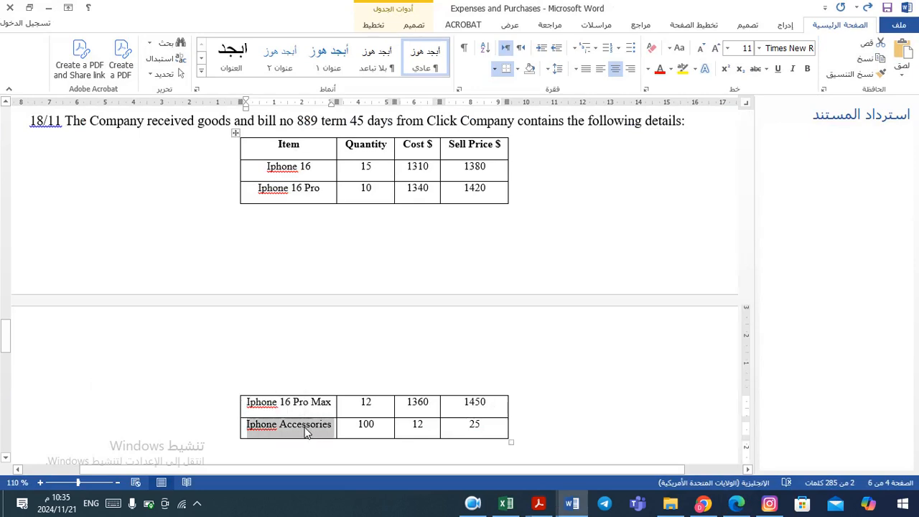
{"action": "key", "text": "alt+Tab"}
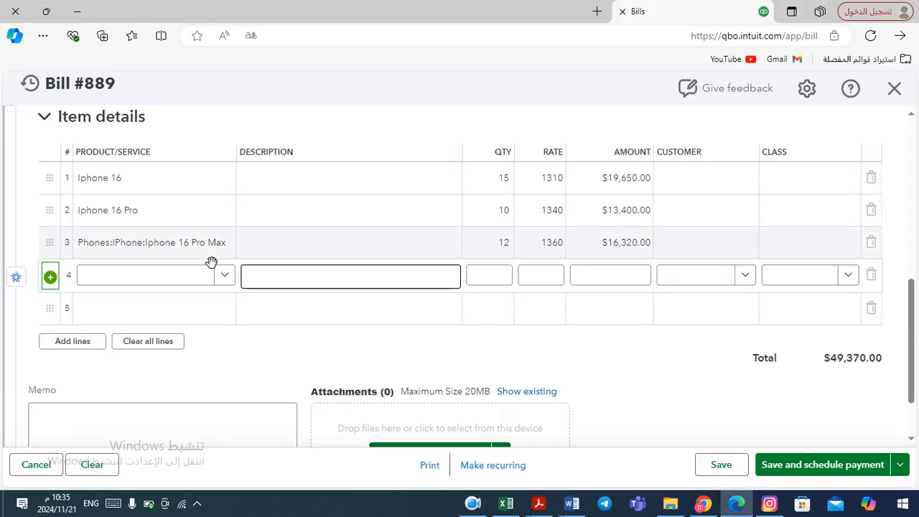
Add a new product from the fourth line's product list, pasting Iphone Accessories as its name
{"action": "left_click", "coordinate": [225, 276]}
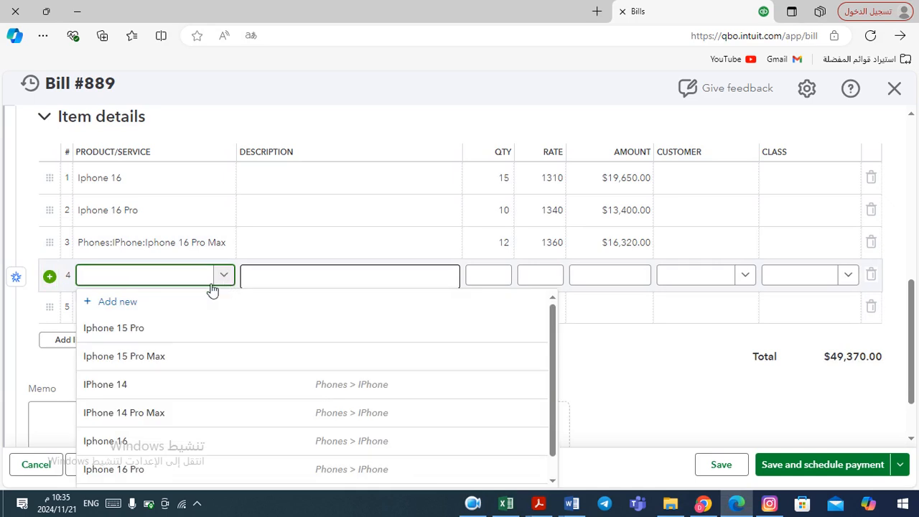
{"action": "left_click", "coordinate": [129, 302]}
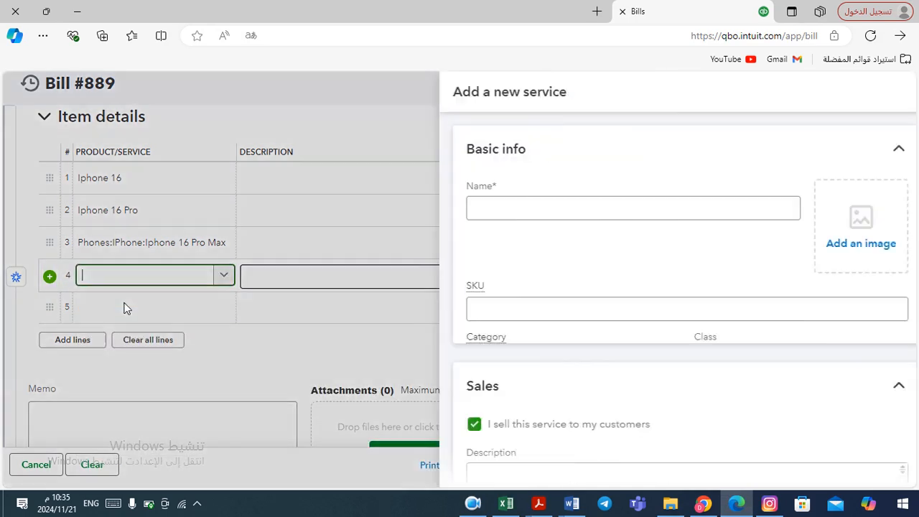
{"action": "left_click", "coordinate": [491, 209]}
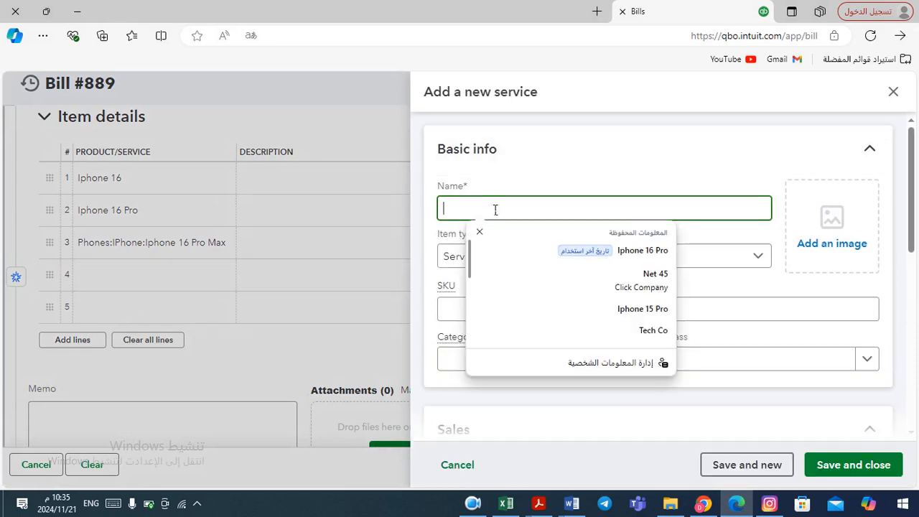
{"action": "key", "text": "ctrl+v"}
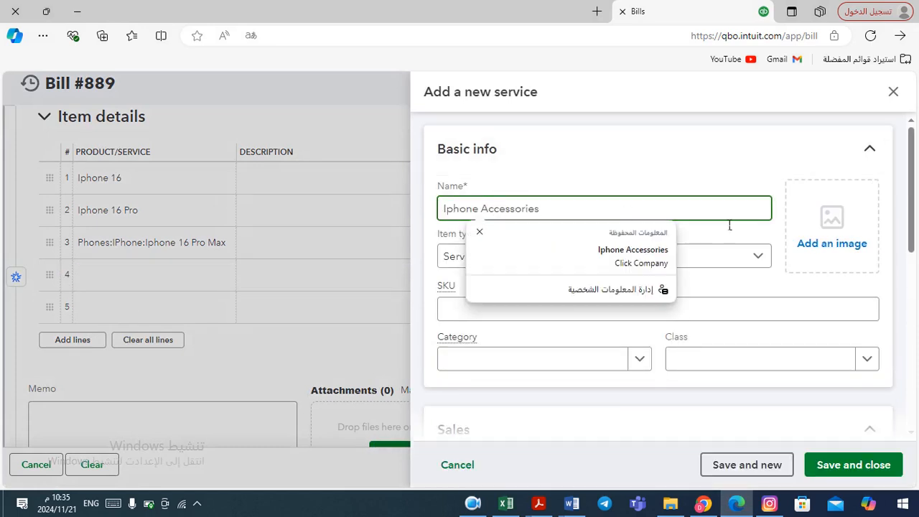
Set the new product's item type to Inventory item
{"action": "left_click", "coordinate": [756, 260]}
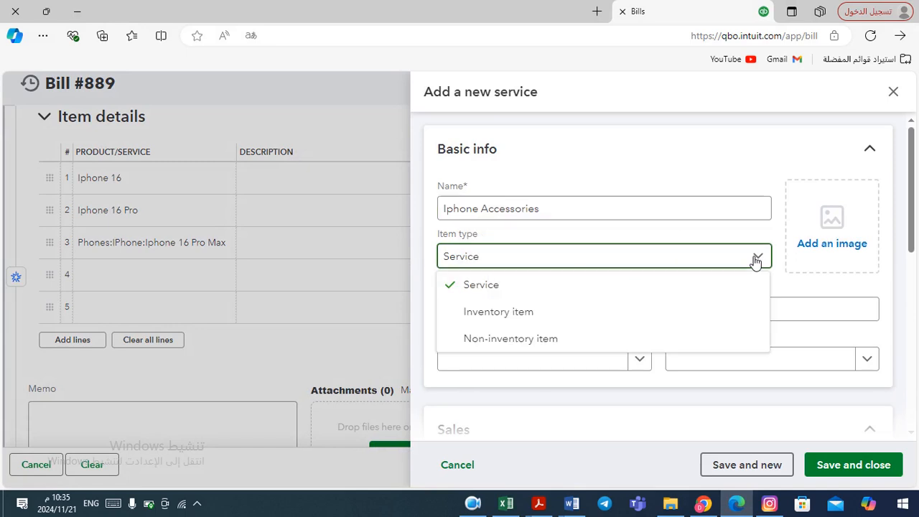
{"action": "left_click", "coordinate": [590, 321]}
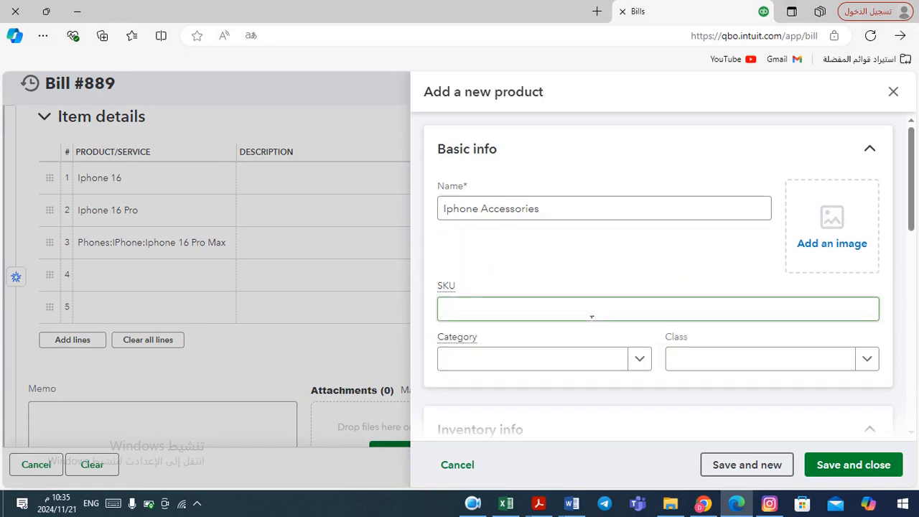
{"action": "left_click", "coordinate": [641, 359]}
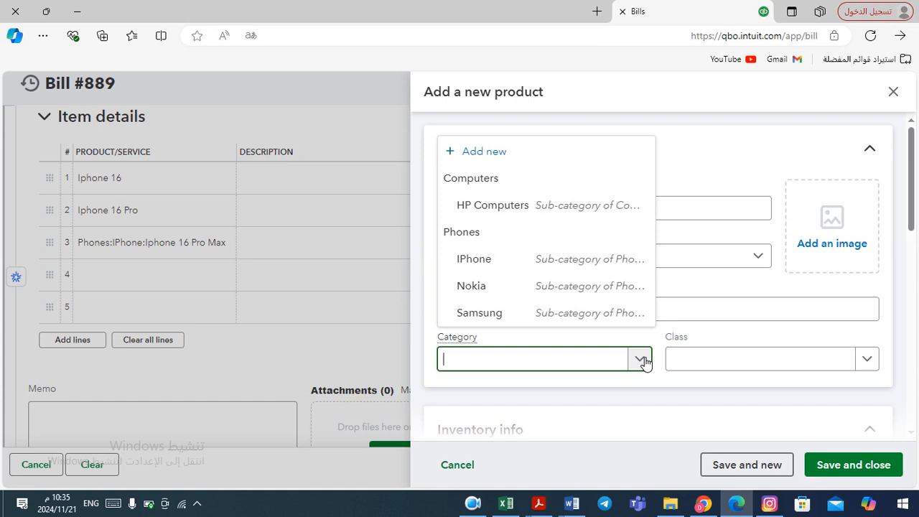
{"action": "left_click", "coordinate": [641, 360]}
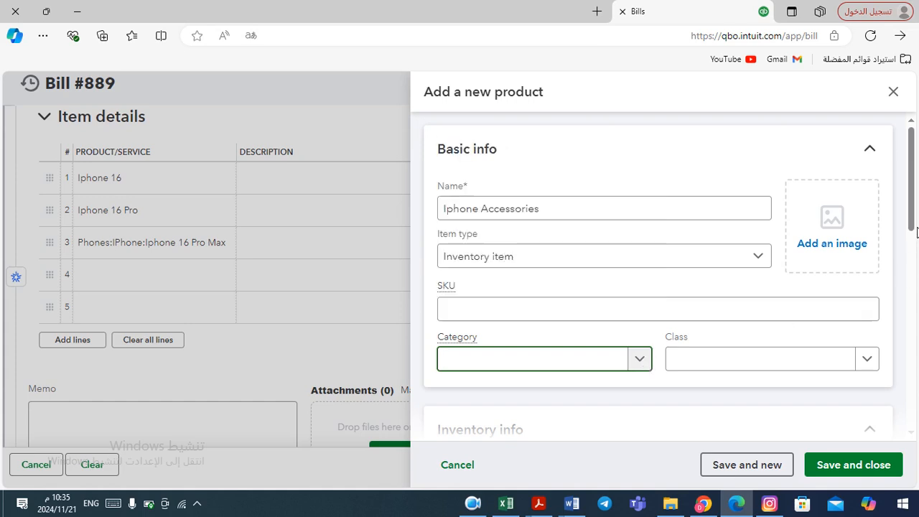
Set the initial quantity on hand to 0 and the as-of date to 11/20/2024
{"action": "left_click_drag", "start_coordinate": [915, 216], "coordinate": [915, 272]}
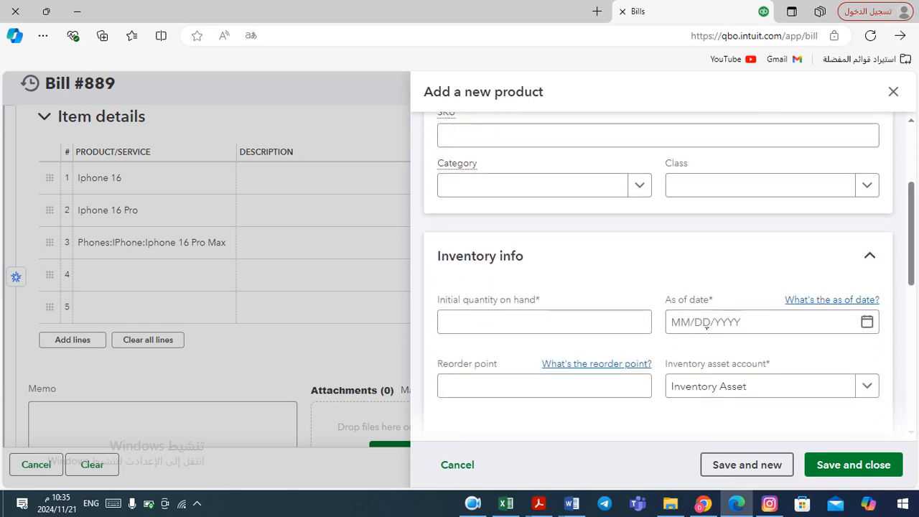
{"action": "left_click", "coordinate": [622, 322]}
{"action": "type", "text": "0"}
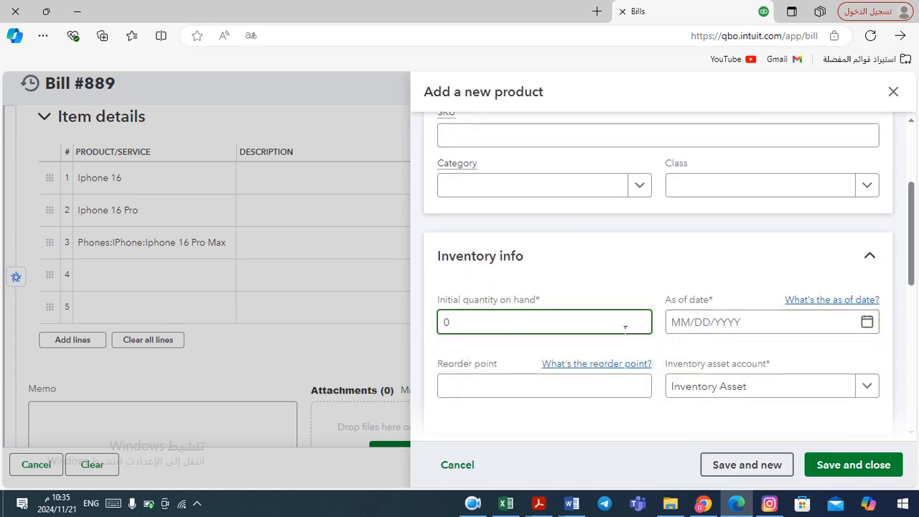
{"action": "left_click", "coordinate": [835, 324]}
{"action": "left_click", "coordinate": [874, 326]}
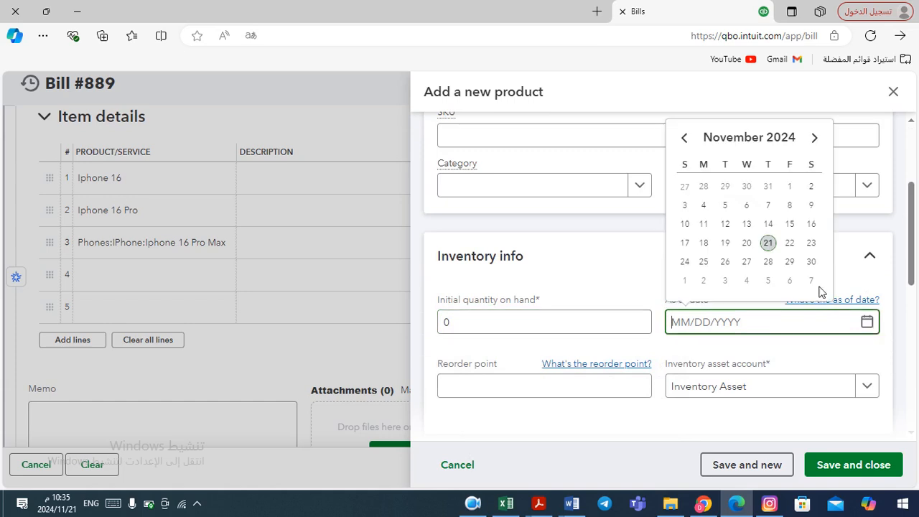
{"action": "left_click", "coordinate": [747, 242]}
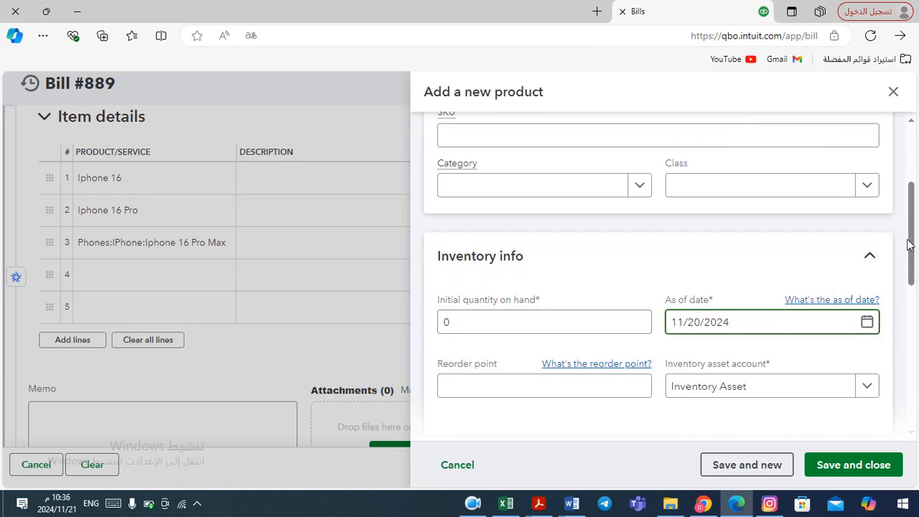
Enter the purchase cost 12 and price/rate 25 from the Word table, and save the new product
{"action": "left_click_drag", "start_coordinate": [912, 246], "coordinate": [914, 359]}
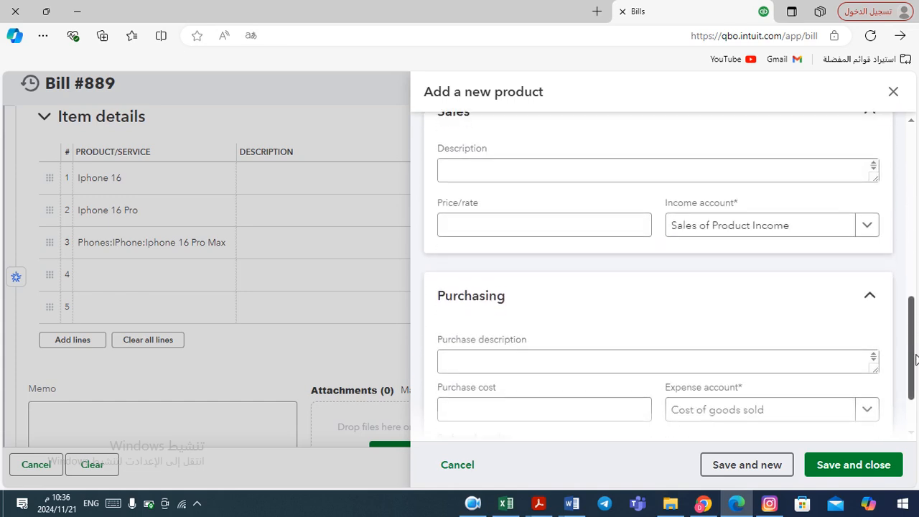
{"action": "key", "text": "alt+Tab"}
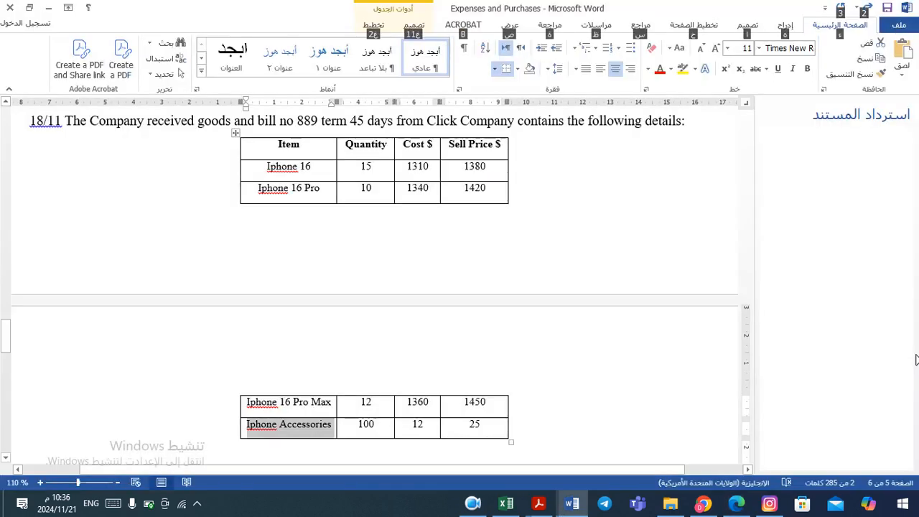
{"action": "key", "text": "alt+Tab"}
{"action": "left_click", "coordinate": [597, 371]}
{"action": "left_click", "coordinate": [495, 412]}
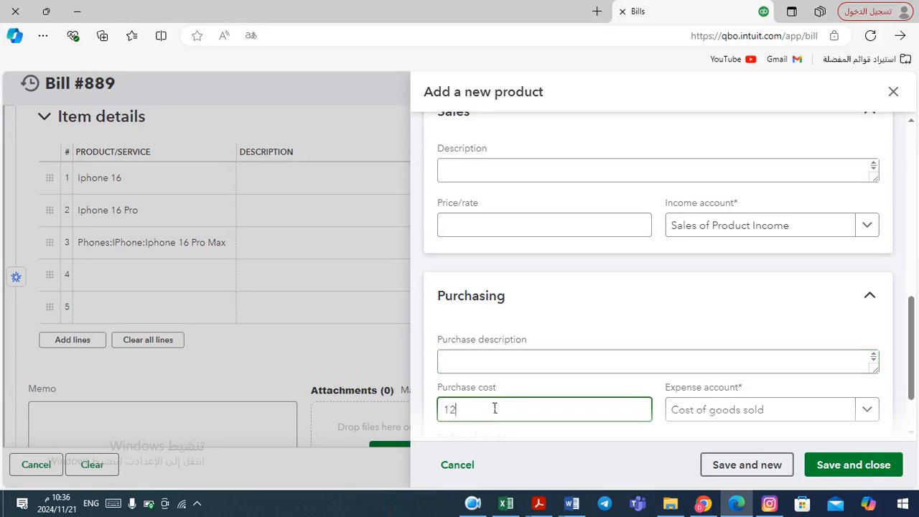
{"action": "left_click", "coordinate": [487, 227]}
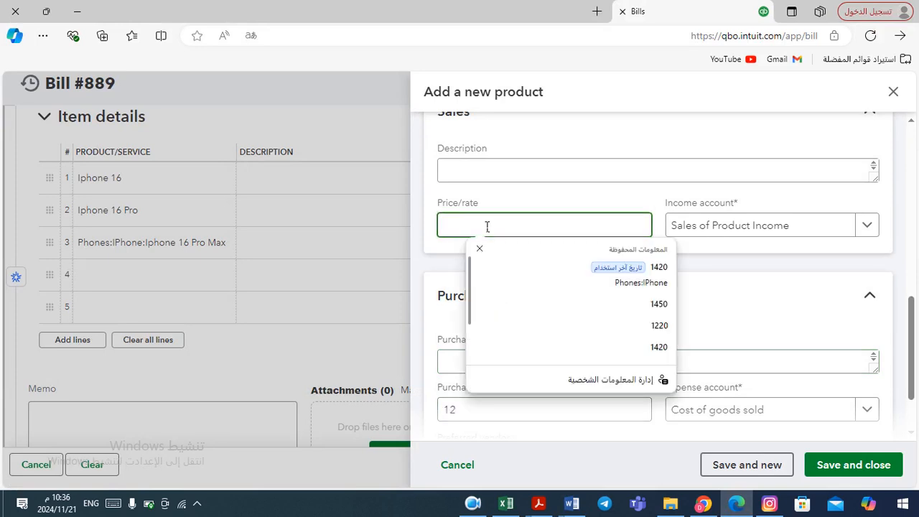
{"action": "type", "text": "25"}
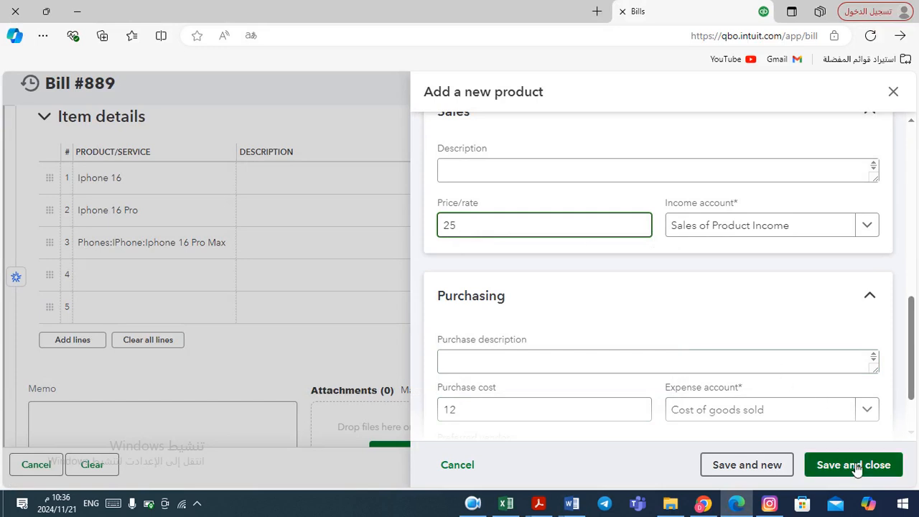
{"action": "left_click", "coordinate": [854, 465]}
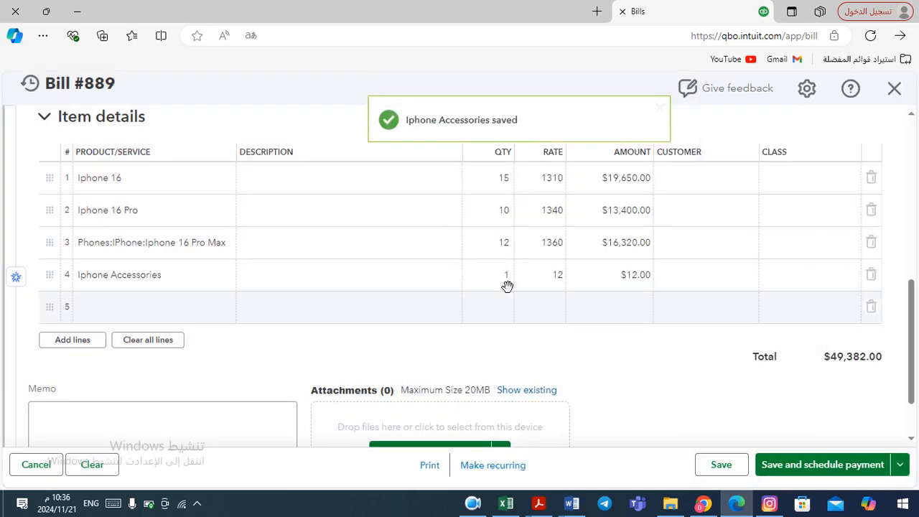
Set the quantity of the Iphone Accessories line to 100, checking the Word table
{"action": "left_click", "coordinate": [509, 282]}
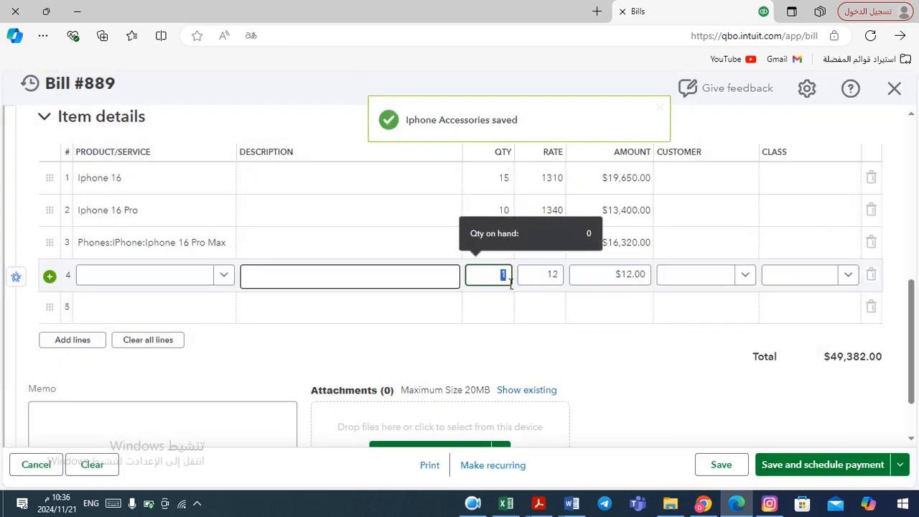
{"action": "type", "text": "100"}
{"action": "key", "text": "Tab"}
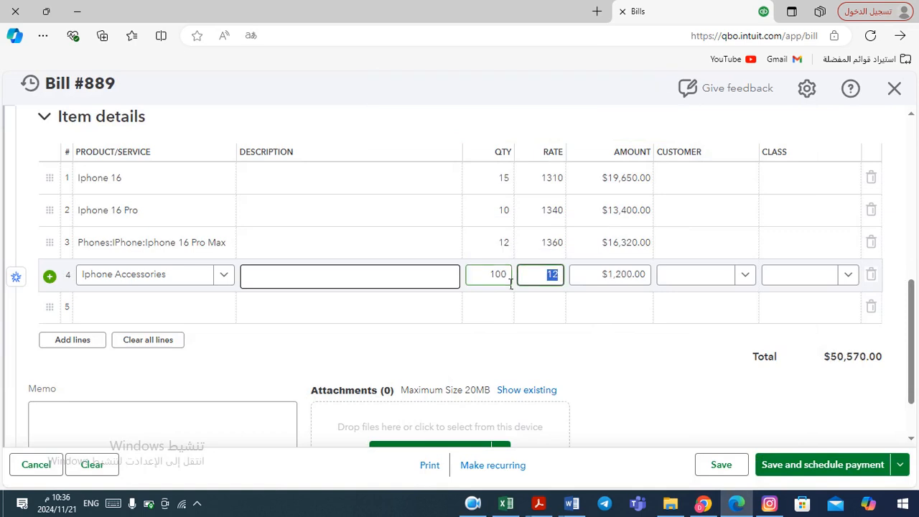
{"action": "key", "text": "alt+Tab"}
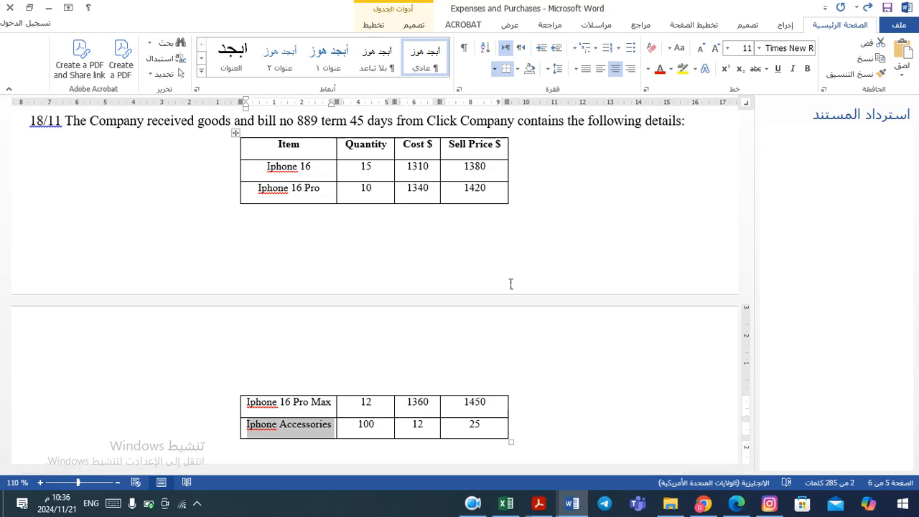
Save and close bill 889, confirming the transaction date when asked
{"action": "key", "text": "alt+Tab"}
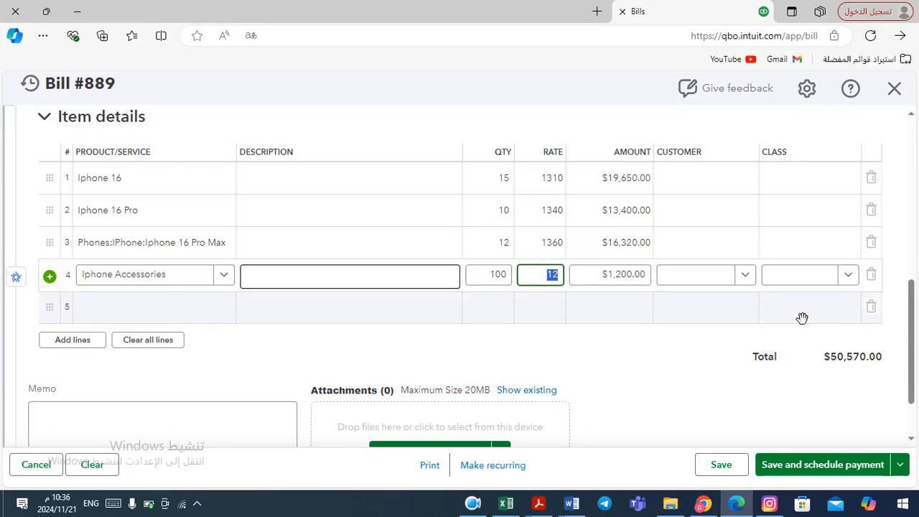
{"action": "left_click", "coordinate": [900, 465]}
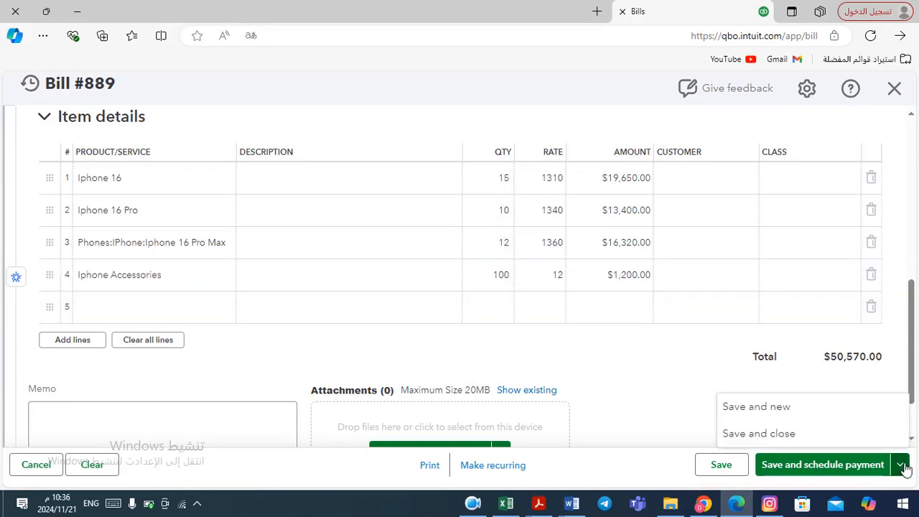
{"action": "left_click", "coordinate": [775, 440]}
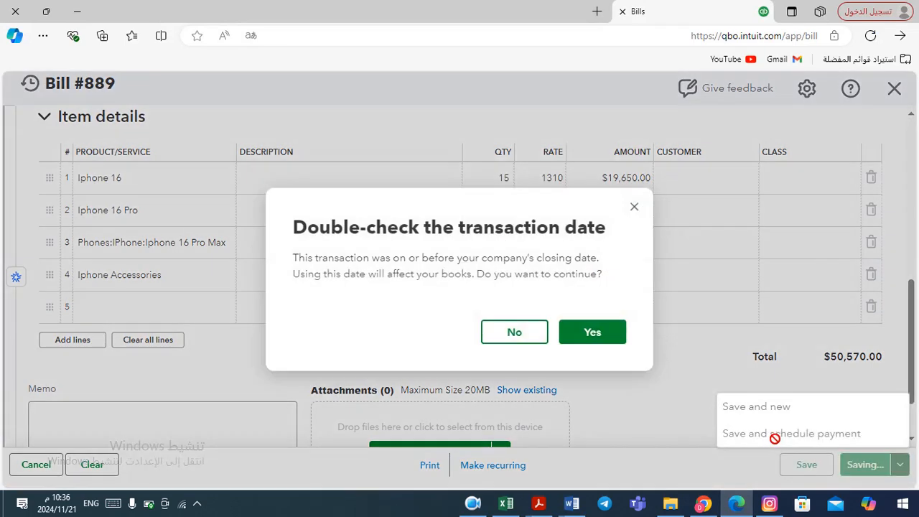
{"action": "left_click", "coordinate": [596, 334]}
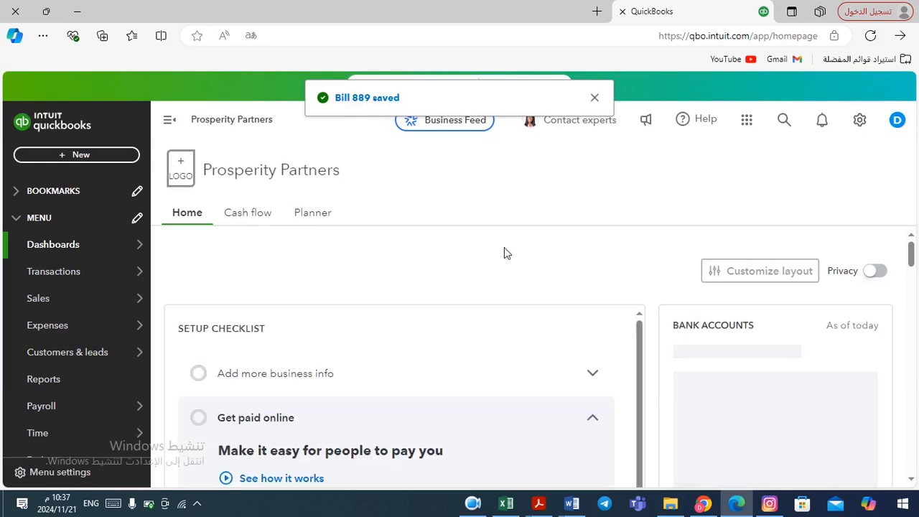
Open the Bills list and review its unpaid and paid bills
{"action": "mouse_move", "coordinate": [148, 295]}
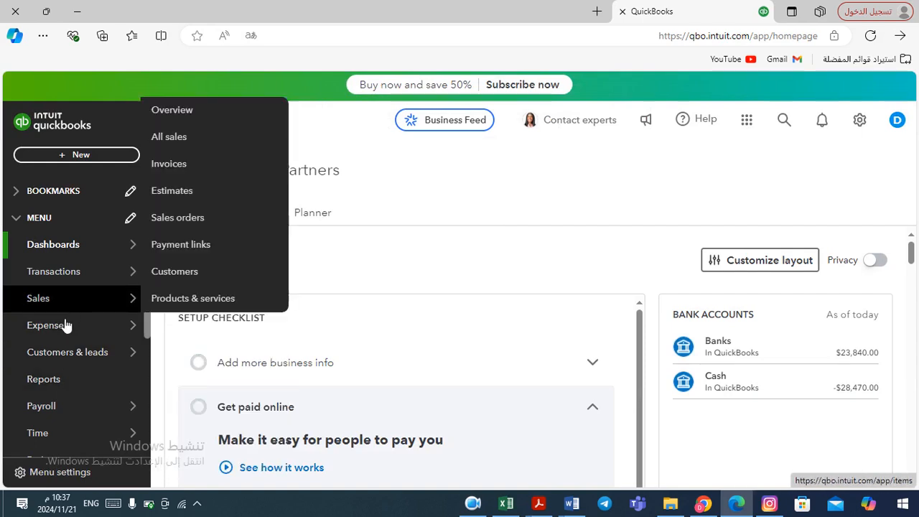
{"action": "mouse_move", "coordinate": [67, 331]}
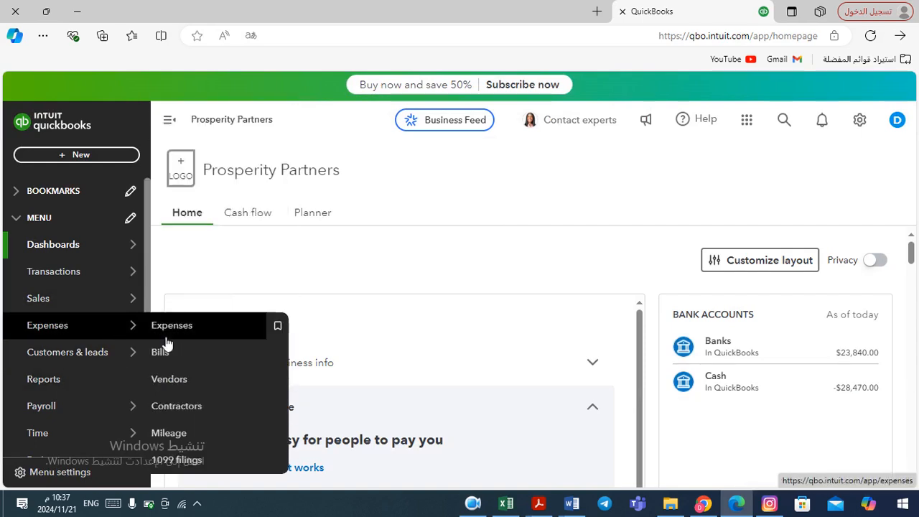
{"action": "left_click", "coordinate": [179, 357]}
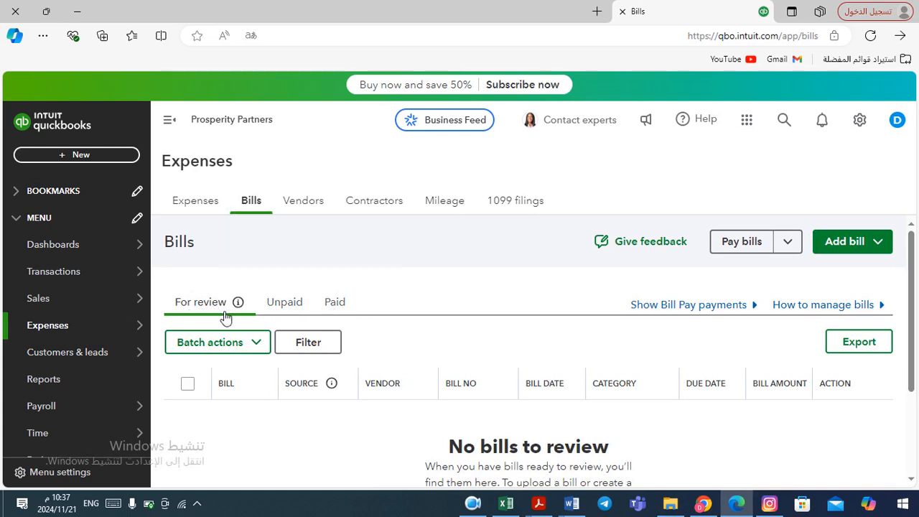
{"action": "left_click", "coordinate": [286, 307]}
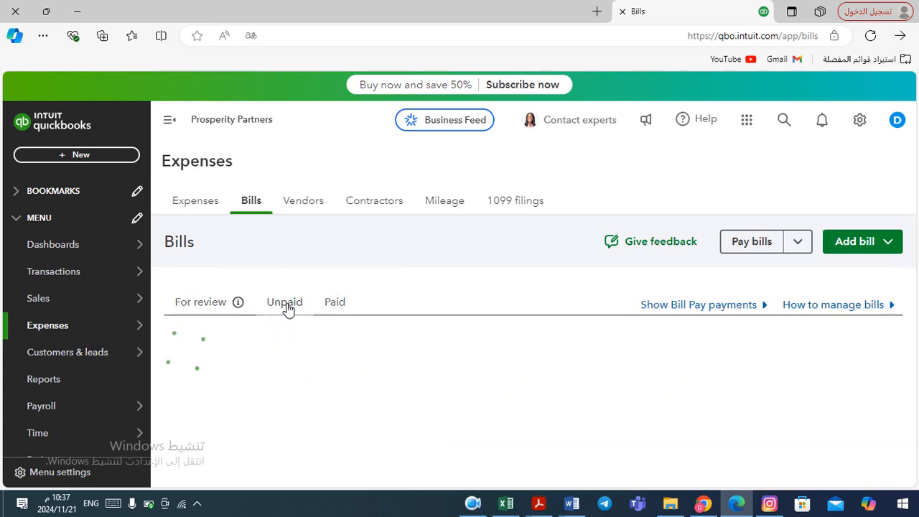
{"action": "left_click", "coordinate": [342, 306]}
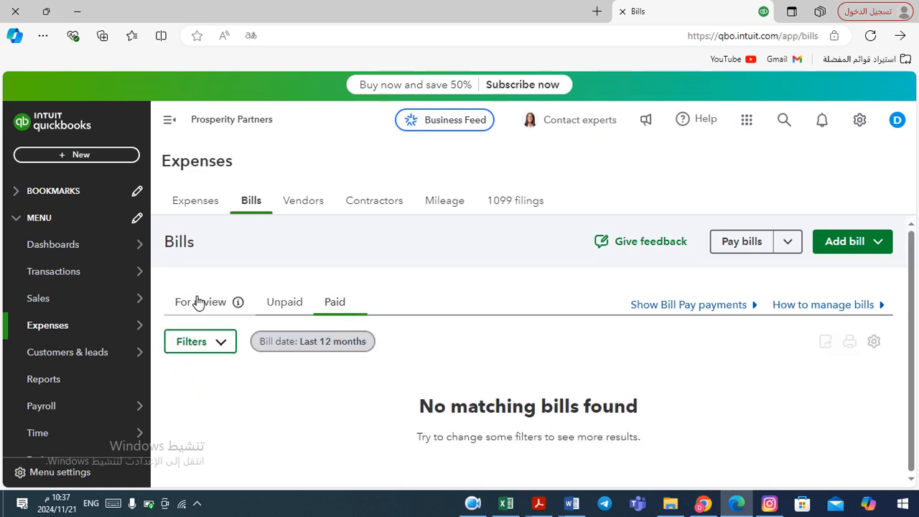
{"action": "left_click", "coordinate": [287, 309]}
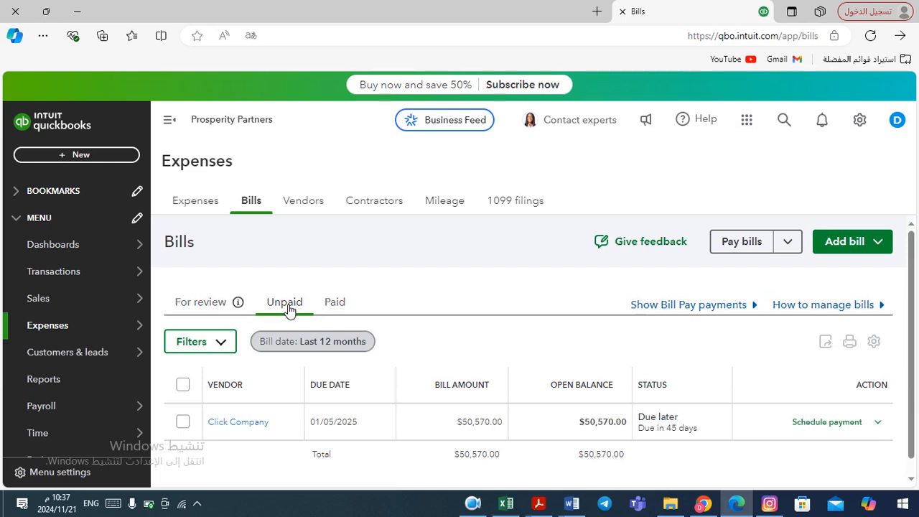
{"action": "left_click", "coordinate": [338, 307]}
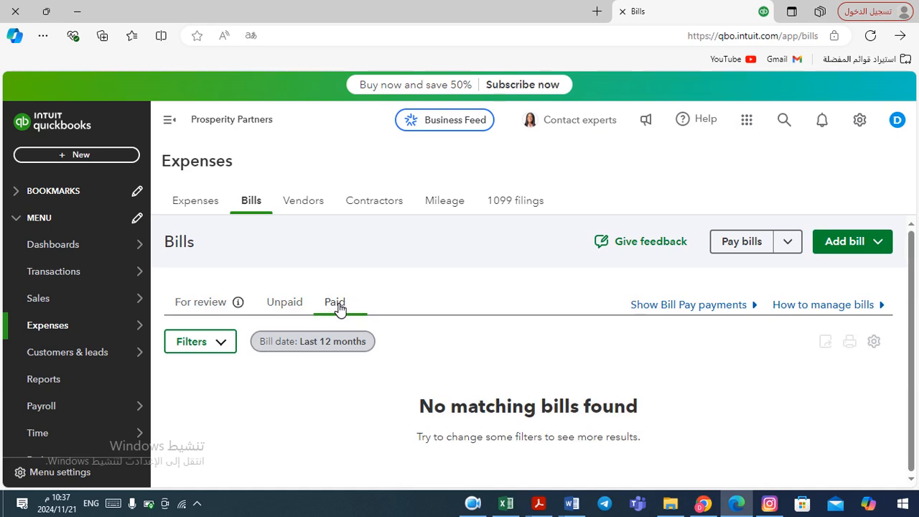
{"action": "left_click", "coordinate": [285, 307]}
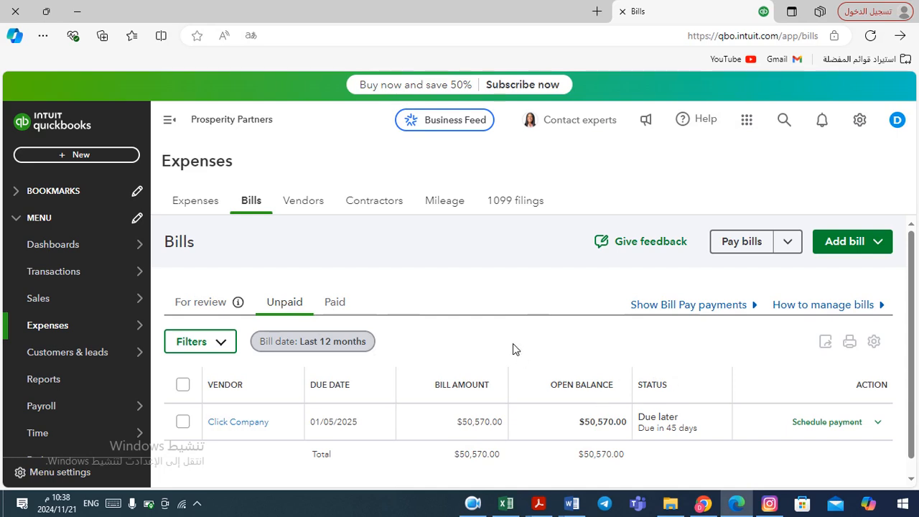
Read the 19/11 return transaction in the Word document
{"action": "key", "text": "alt+Tab"}
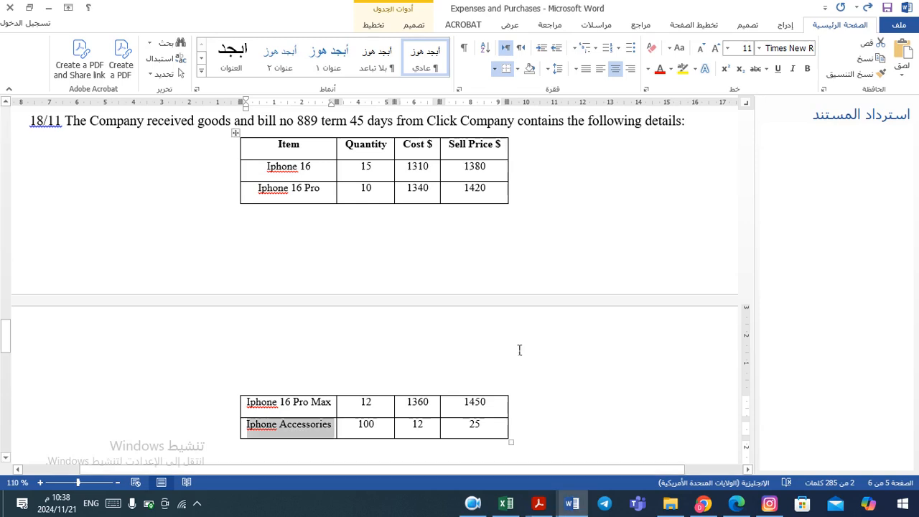
{"action": "key", "text": "Down"}
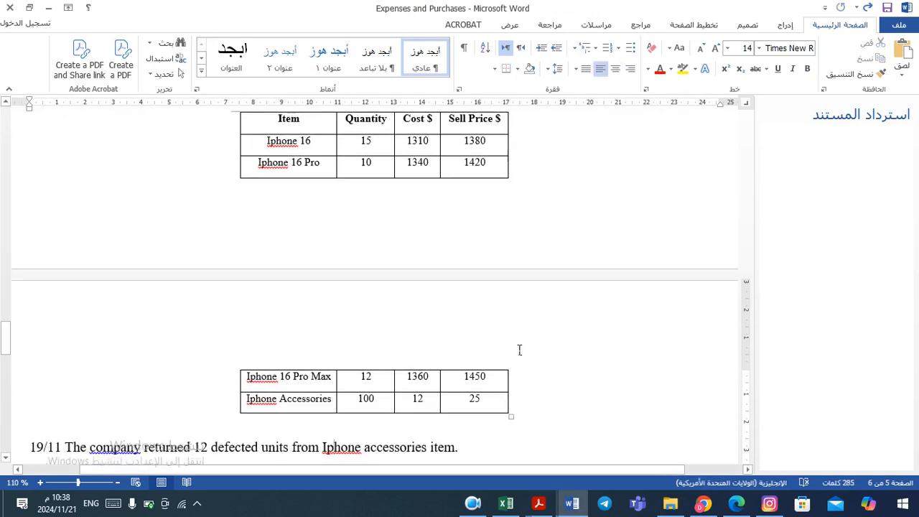
{"action": "key", "text": "Down"}
{"action": "key", "text": "Down"}
{"action": "key", "text": "Down"}
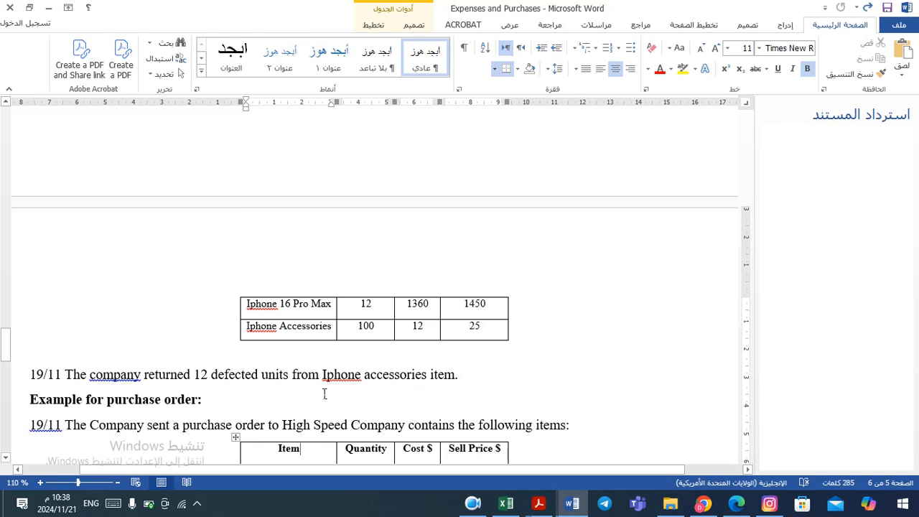
{"action": "left_click", "coordinate": [467, 382]}
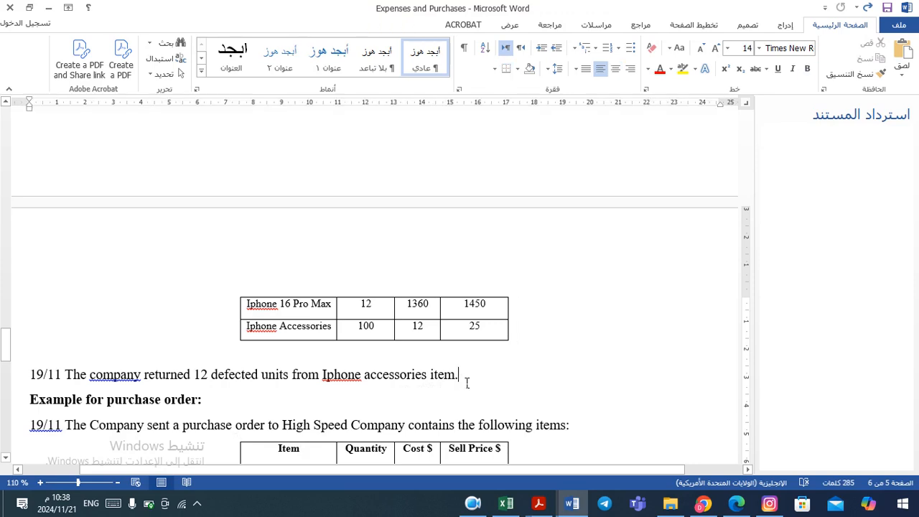
{"action": "key", "text": "alt+Tab"}
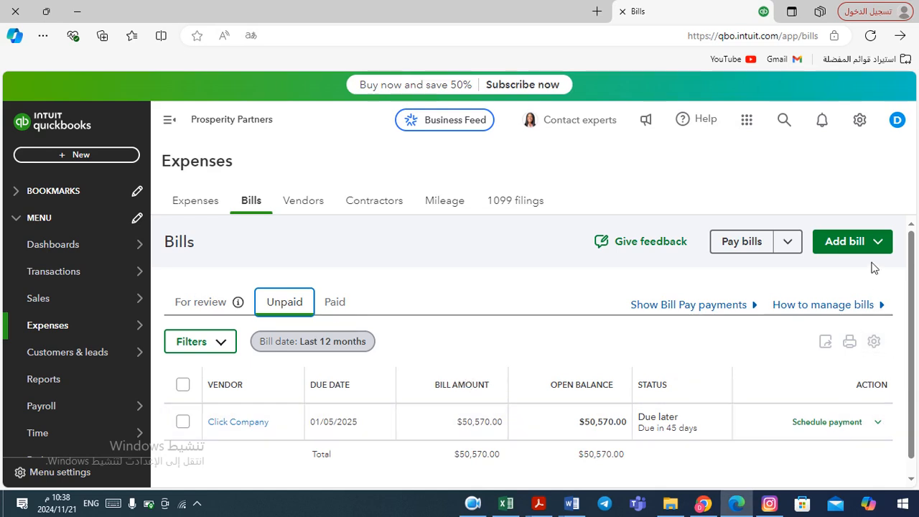
{"action": "left_click", "coordinate": [880, 243]}
{"action": "left_click", "coordinate": [882, 244]}
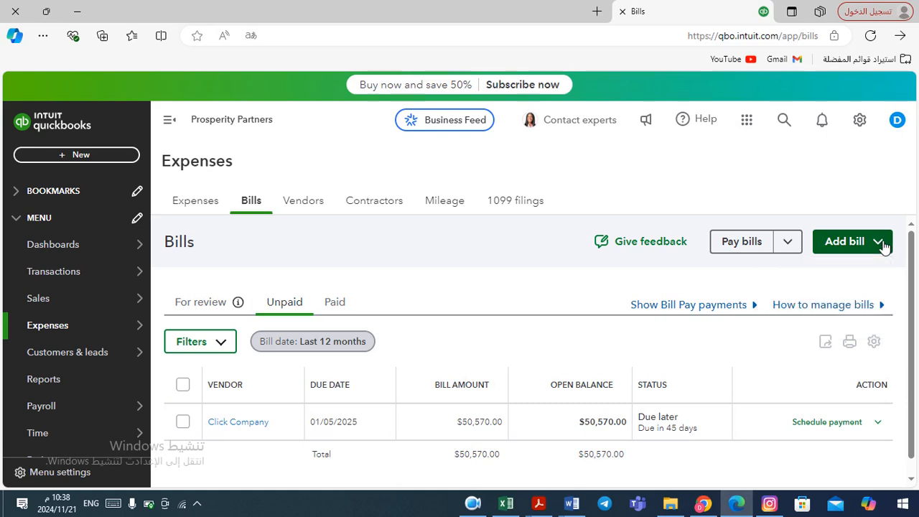
{"action": "left_click", "coordinate": [878, 423]}
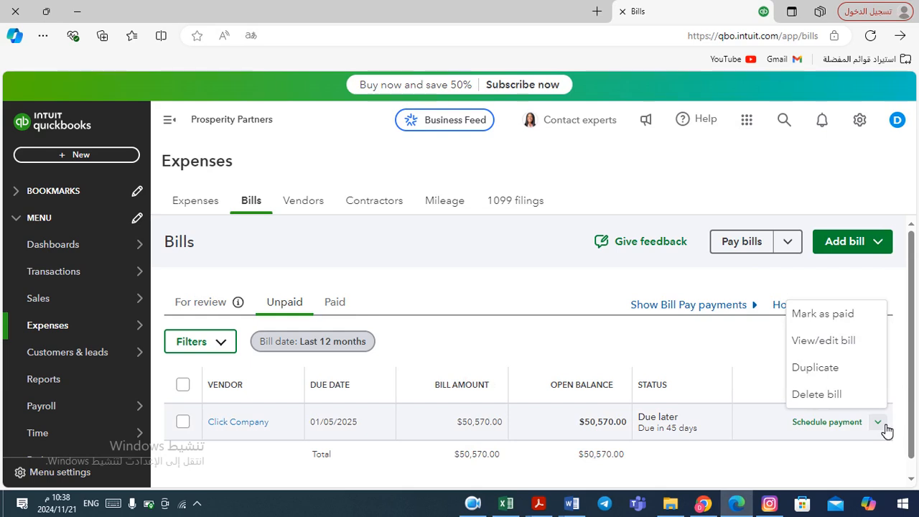
{"action": "left_click", "coordinate": [885, 428]}
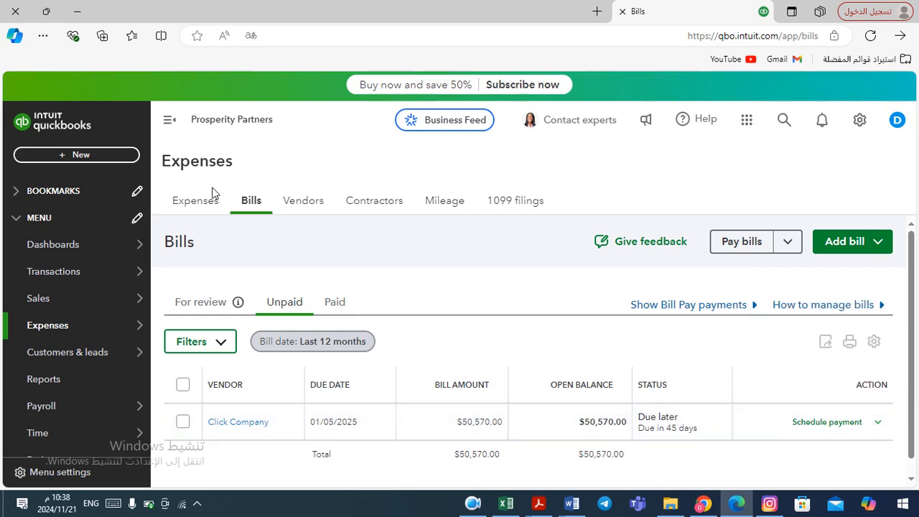
Start a new vendor credit and choose Click Company as the vendor
{"action": "left_click", "coordinate": [102, 153]}
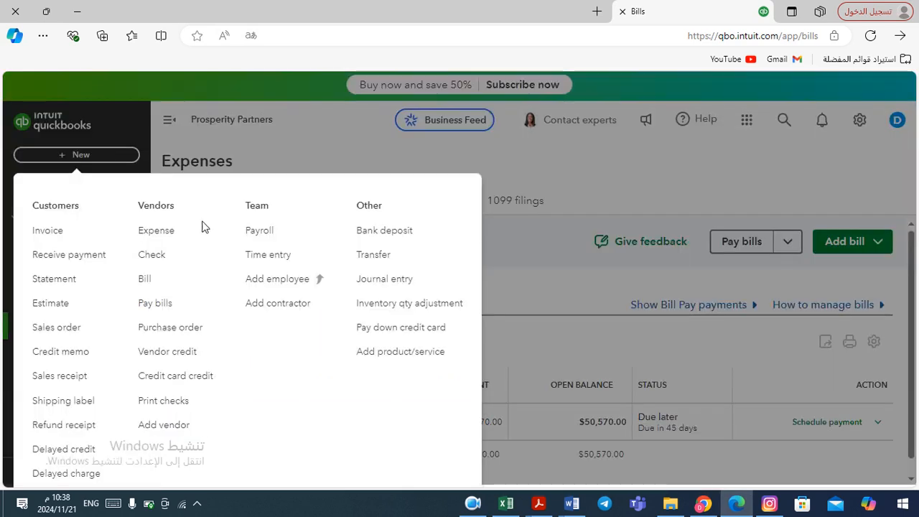
{"action": "left_click", "coordinate": [167, 356]}
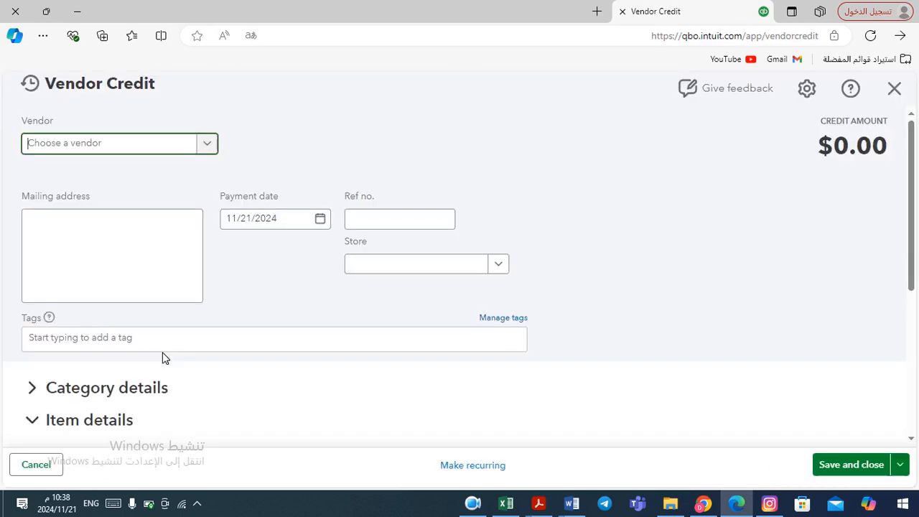
{"action": "left_click", "coordinate": [208, 144]}
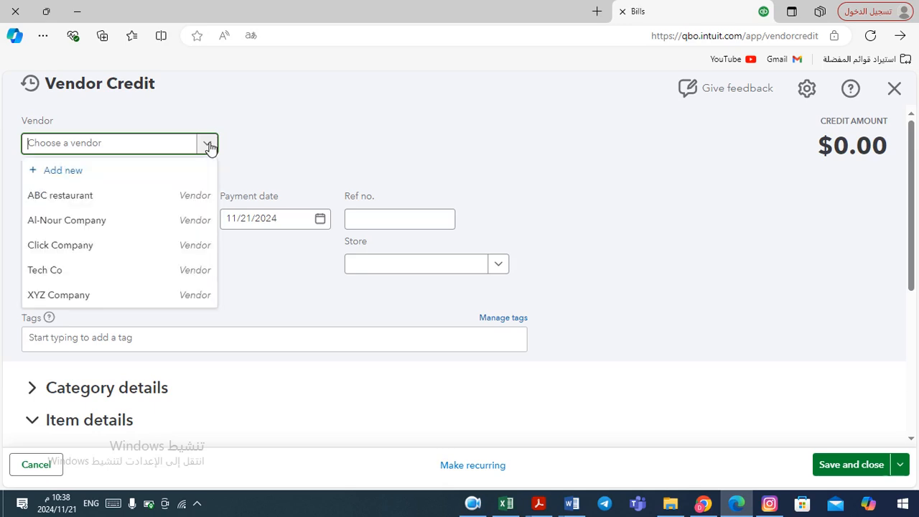
{"action": "left_click", "coordinate": [98, 255]}
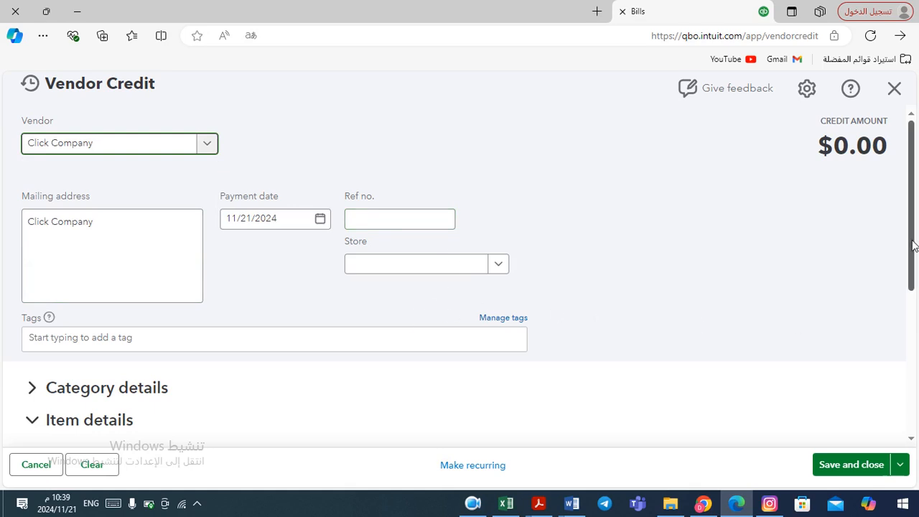
Add Iphone Accessories as the first item line of the vendor credit
{"action": "left_click_drag", "start_coordinate": [913, 245], "coordinate": [897, 300]}
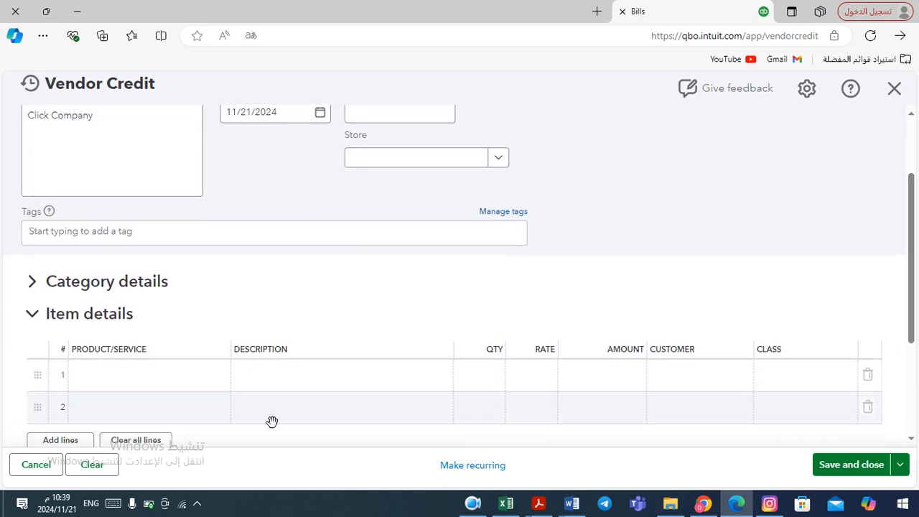
{"action": "left_click", "coordinate": [179, 392]}
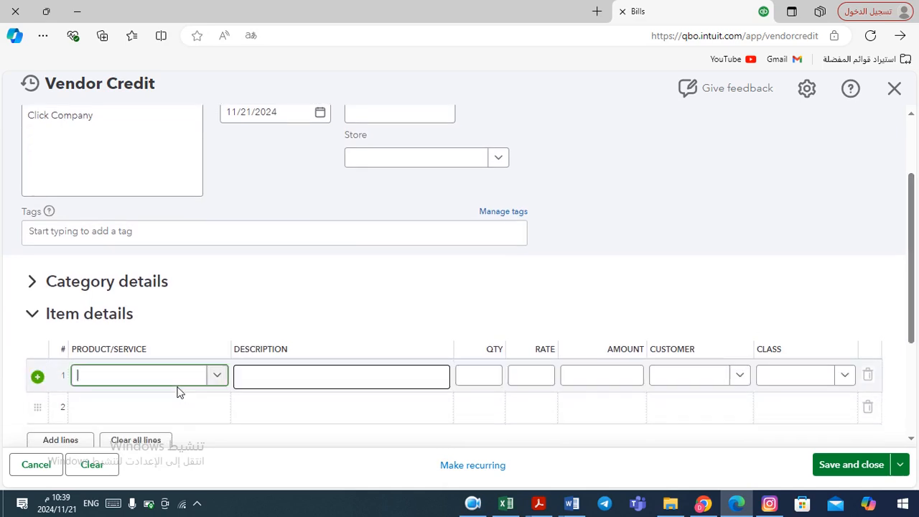
{"action": "left_click", "coordinate": [218, 378]}
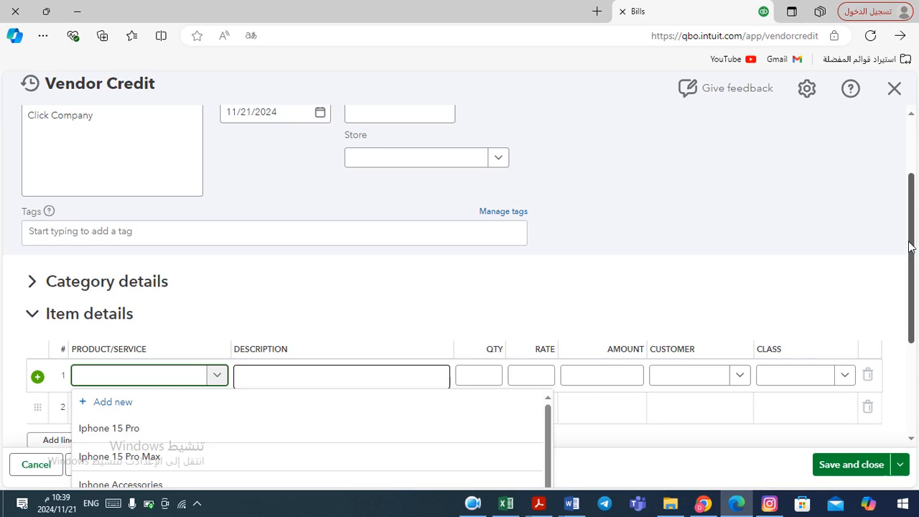
{"action": "scroll", "coordinate": [914, 247], "scroll_direction": "down", "scroll_amount": 2}
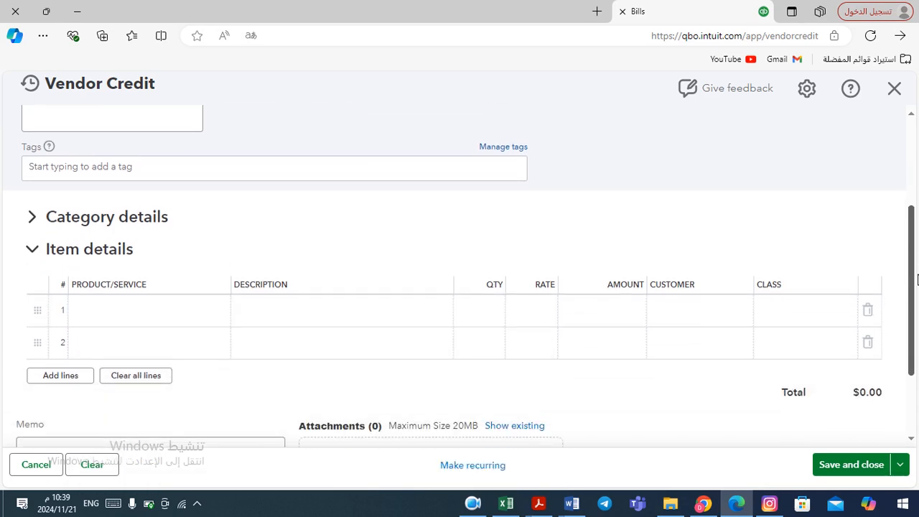
{"action": "left_click", "coordinate": [162, 323]}
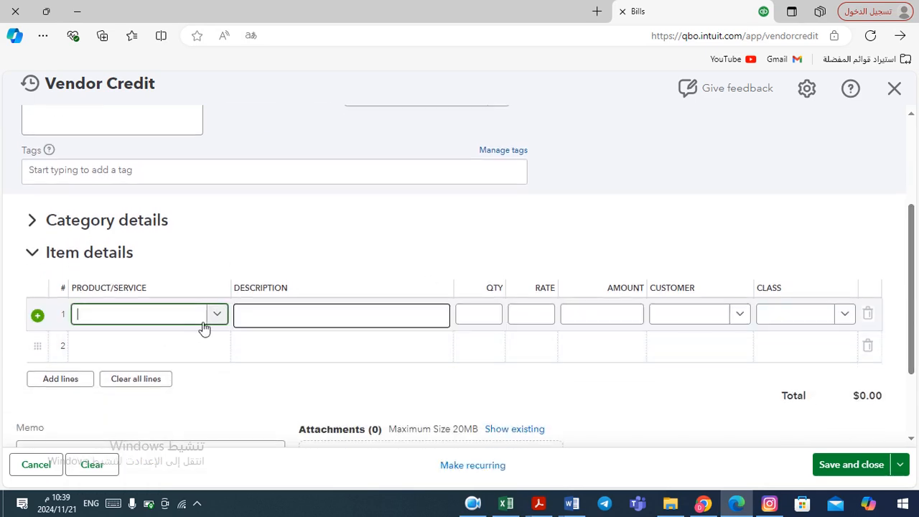
{"action": "left_click", "coordinate": [218, 314]}
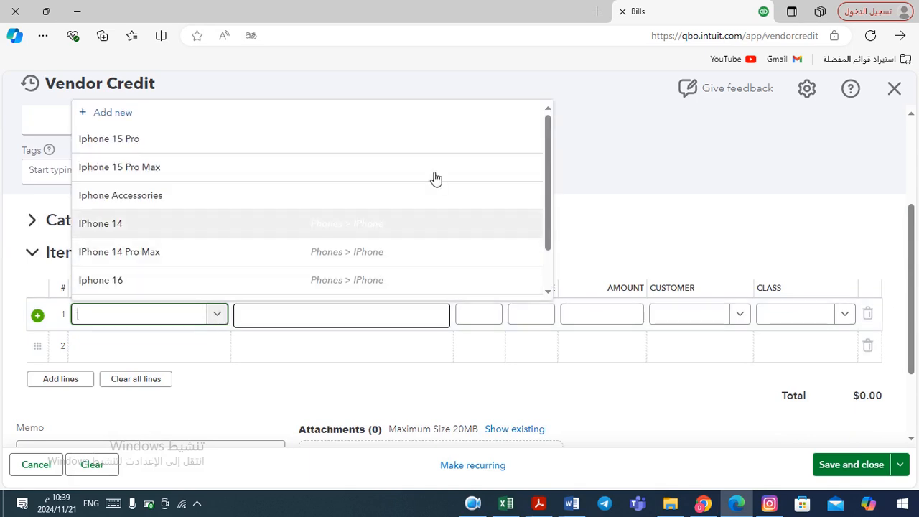
{"action": "left_click_drag", "start_coordinate": [546, 168], "coordinate": [546, 225]}
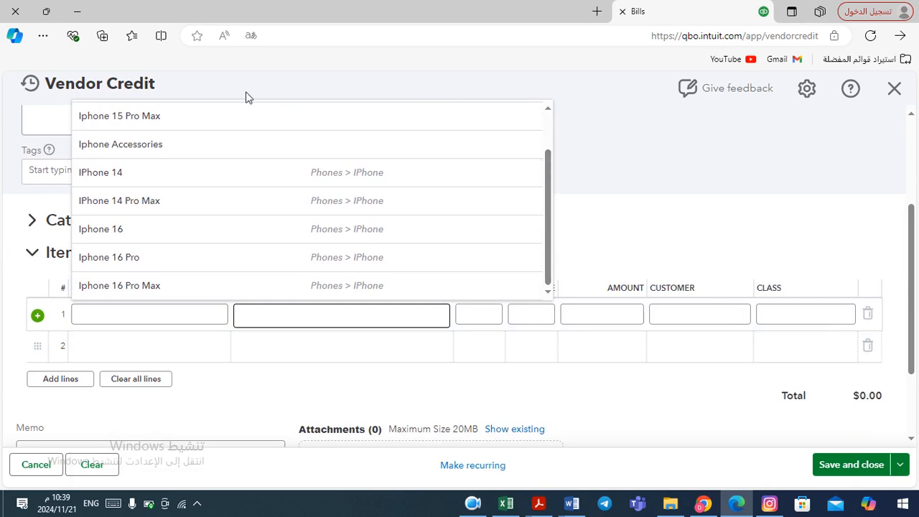
{"action": "left_click", "coordinate": [148, 149]}
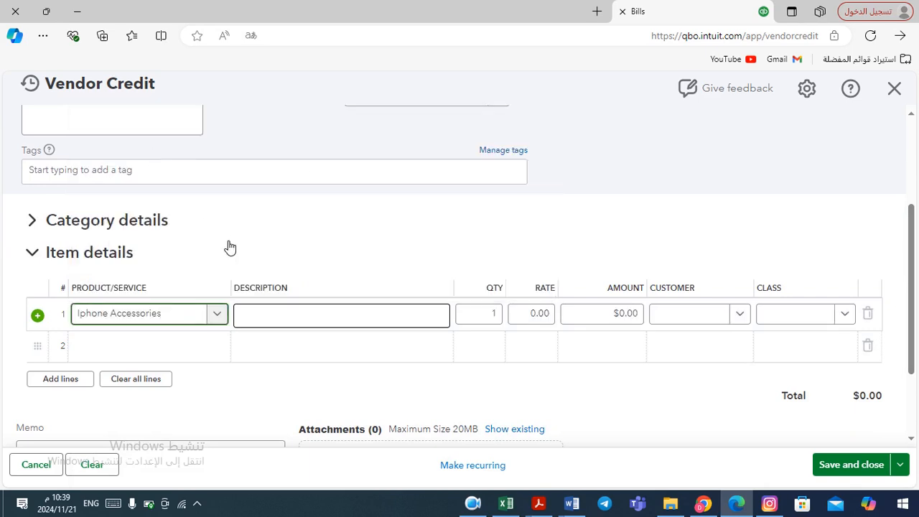
Set the Iphone Accessories quantity to 12, then save and close the vendor credit, accepting the transaction date
{"action": "left_click", "coordinate": [491, 314]}
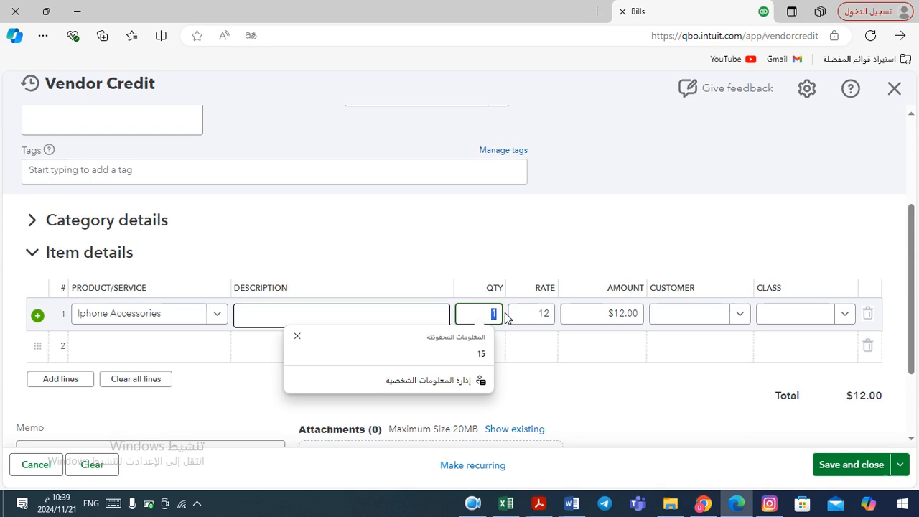
{"action": "key", "text": "alt+Tab"}
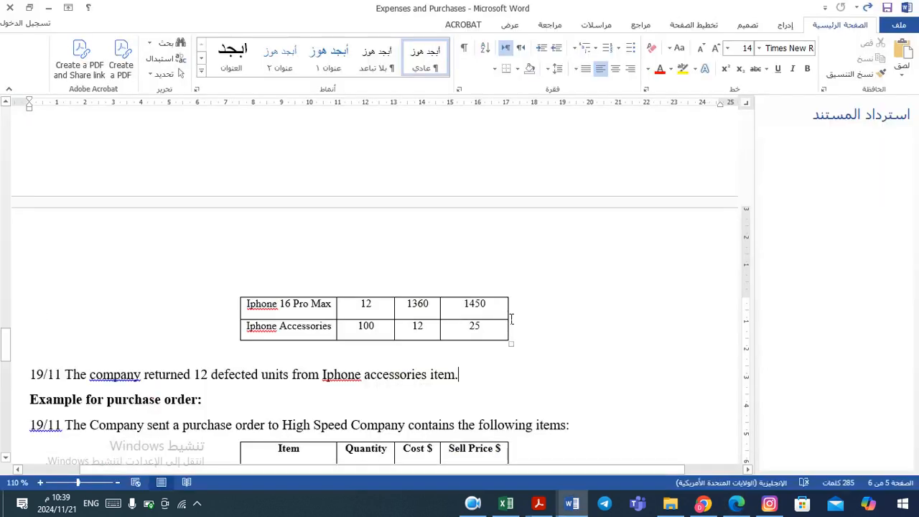
{"action": "key", "text": "alt+Tab"}
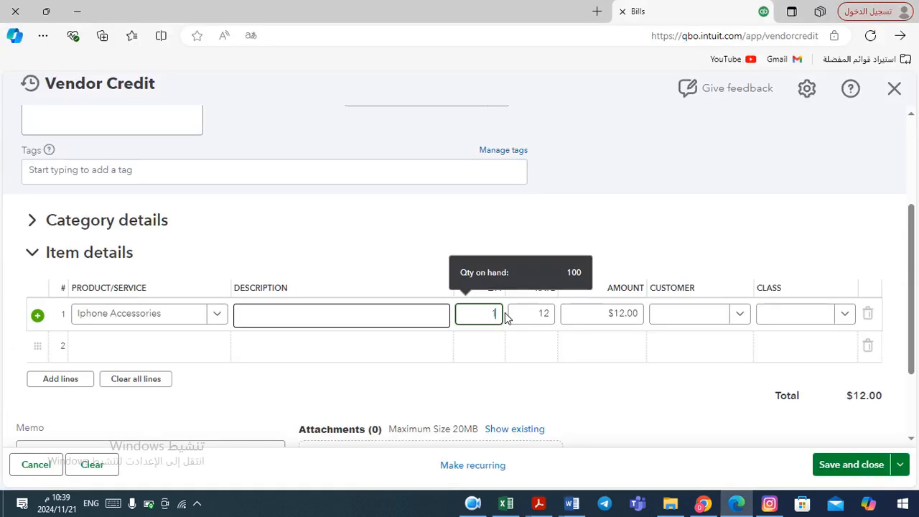
{"action": "type", "text": "12"}
{"action": "key", "text": "Tab"}
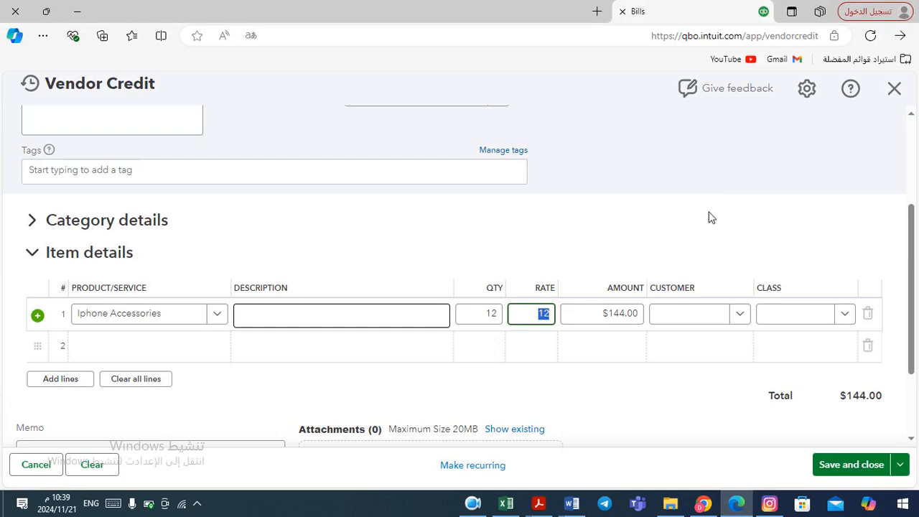
{"action": "left_click", "coordinate": [906, 469]}
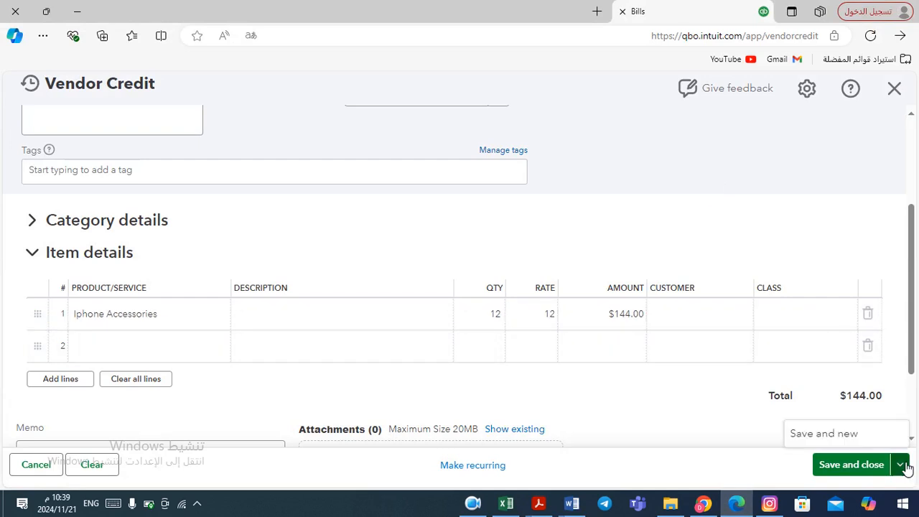
{"action": "left_click", "coordinate": [853, 466]}
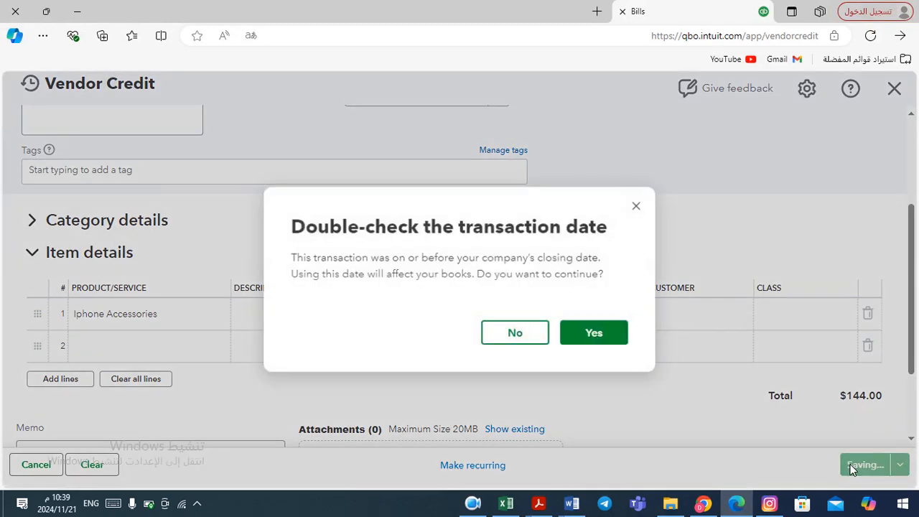
{"action": "left_click", "coordinate": [591, 329]}
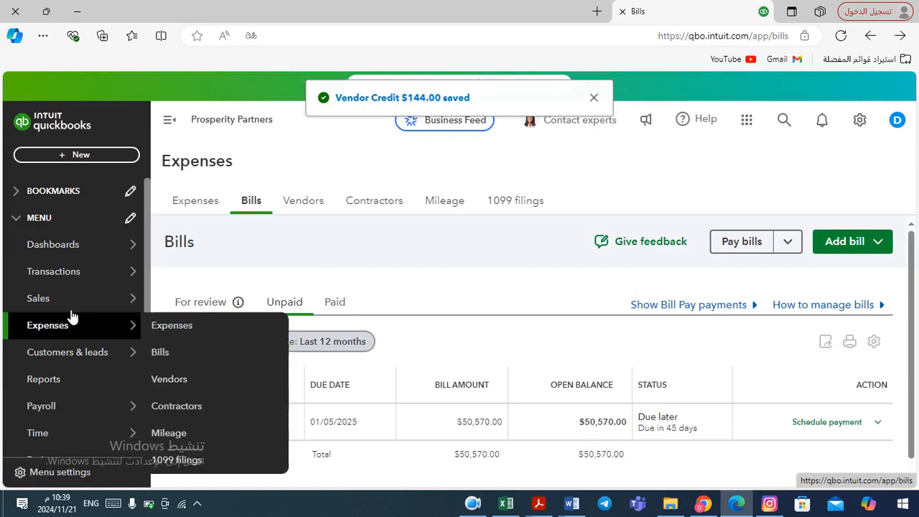
Open the Products & services list and check the Iphone Accessories quantity on hand
{"action": "mouse_move", "coordinate": [54, 330]}
{"action": "mouse_move", "coordinate": [75, 306]}
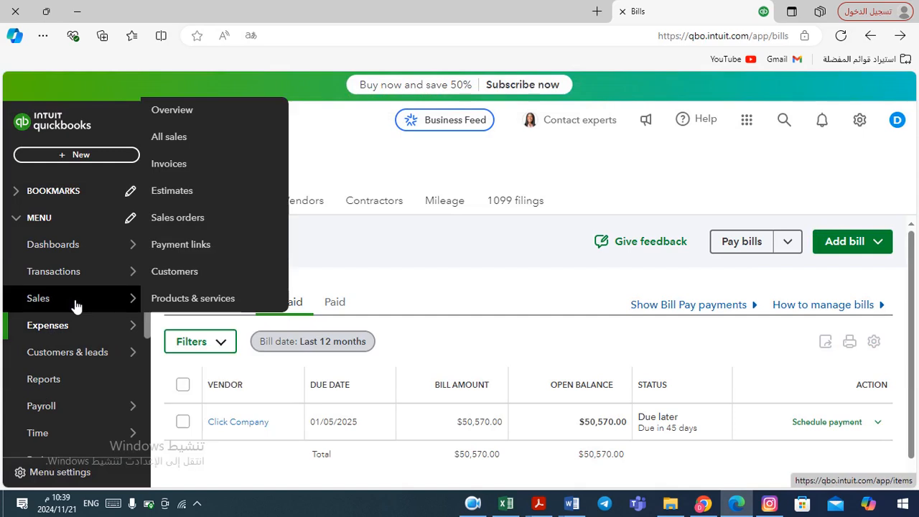
{"action": "left_click", "coordinate": [203, 302]}
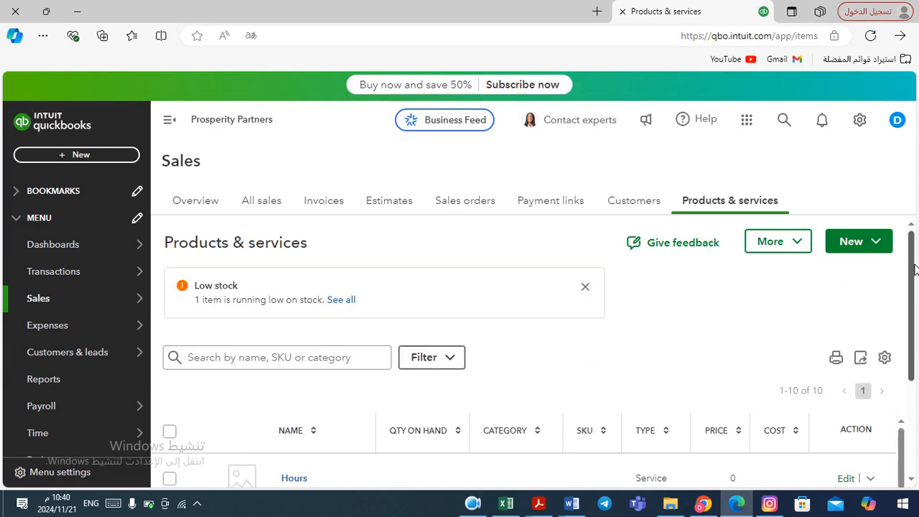
{"action": "left_click_drag", "start_coordinate": [915, 269], "coordinate": [917, 363]}
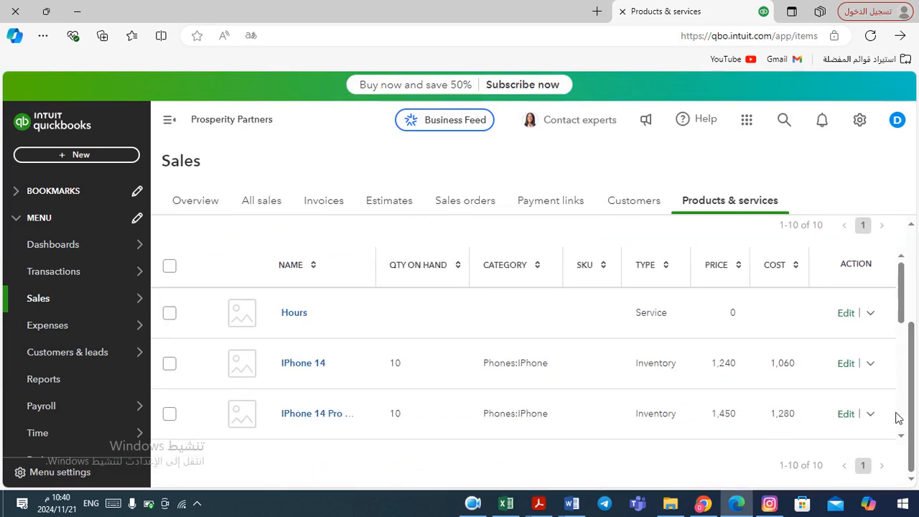
{"action": "left_click", "coordinate": [901, 436]}
{"action": "scroll", "coordinate": [903, 441], "scroll_direction": "down", "scroll_amount": 5}
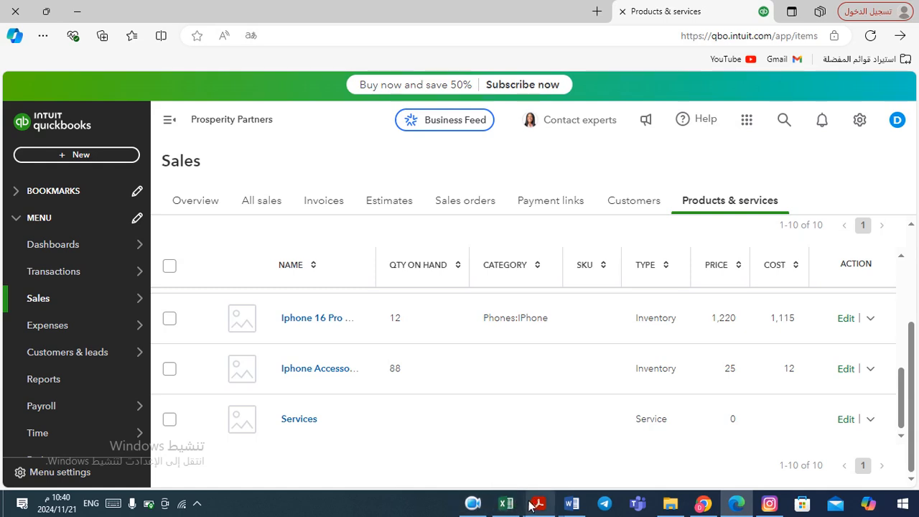
Read the purchase order example for High Speed Company in the Word document
{"action": "mouse_move", "coordinate": [570, 506]}
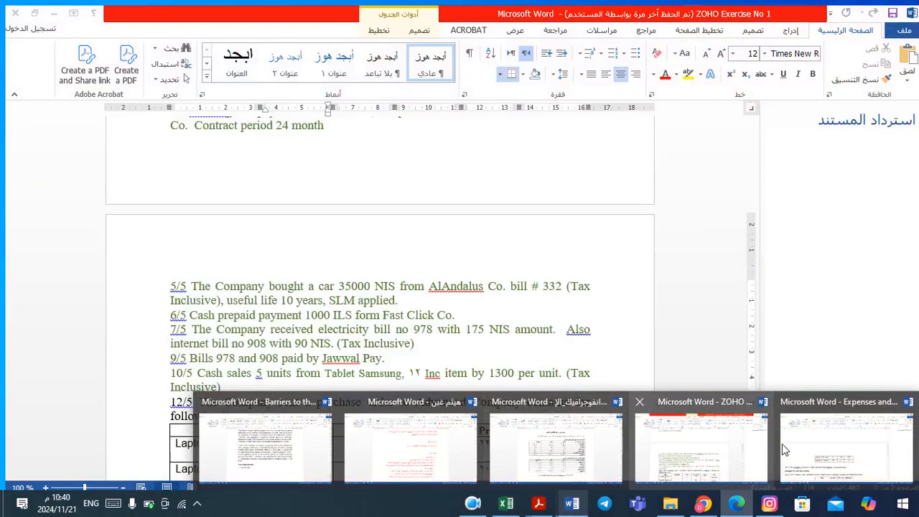
{"action": "left_click", "coordinate": [804, 444]}
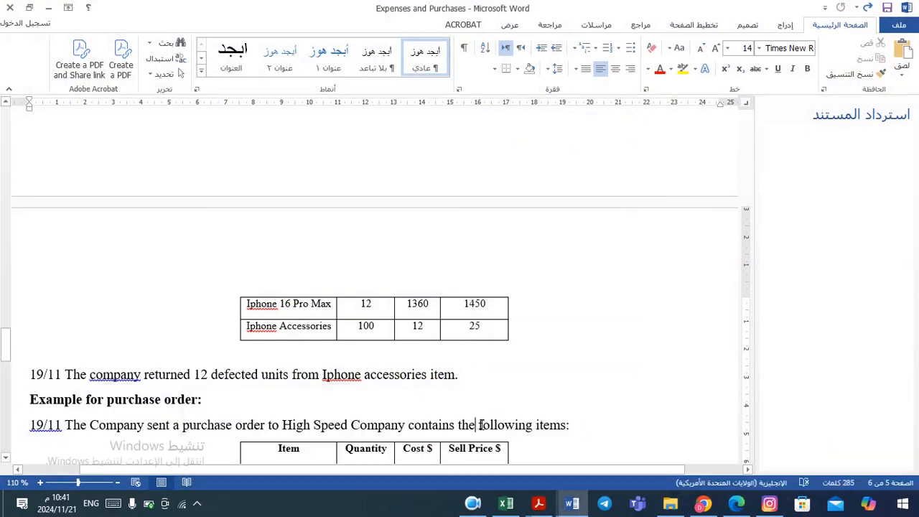
{"action": "scroll", "coordinate": [481, 424], "scroll_direction": "down", "scroll_amount": 3}
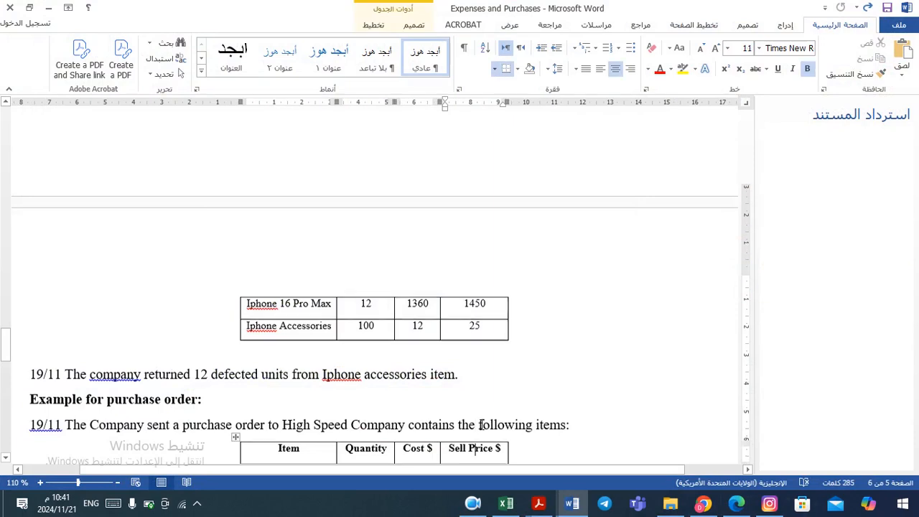
{"action": "scroll", "coordinate": [482, 425], "scroll_direction": "down", "scroll_amount": 12}
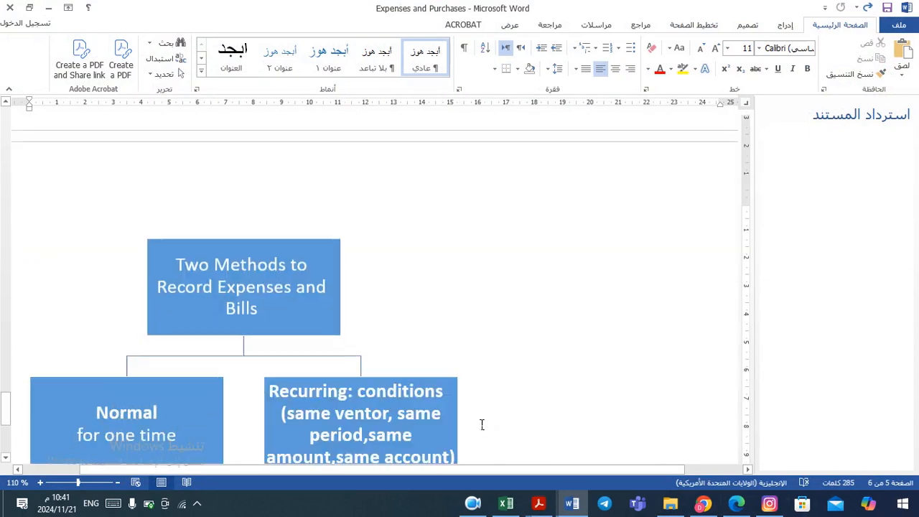
{"action": "key", "text": "Up"}
{"action": "key", "text": "Up"}
{"action": "key", "text": "Up"}
{"action": "key", "text": "Up"}
{"action": "key", "text": "Up"}
{"action": "key", "text": "Up"}
{"action": "key", "text": "Up"}
{"action": "key", "text": "Up"}
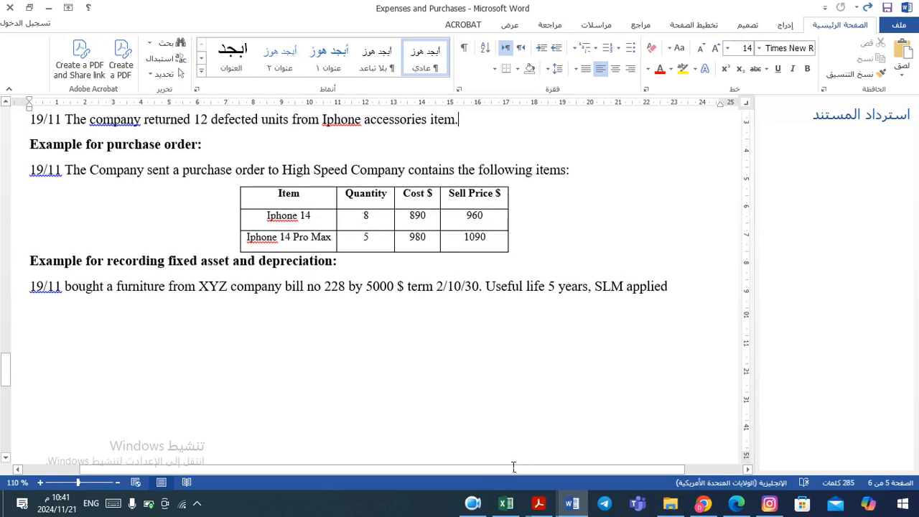
{"action": "left_click", "coordinate": [483, 511]}
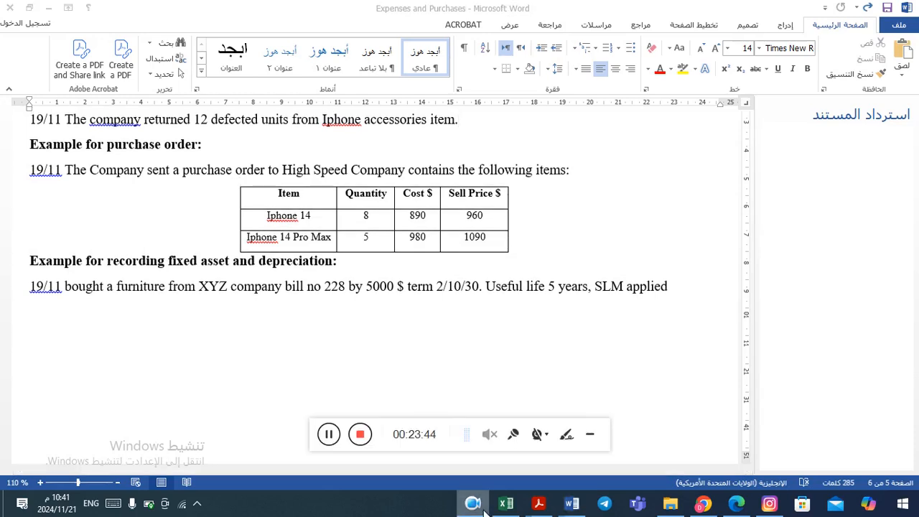
{"action": "left_click", "coordinate": [483, 511]}
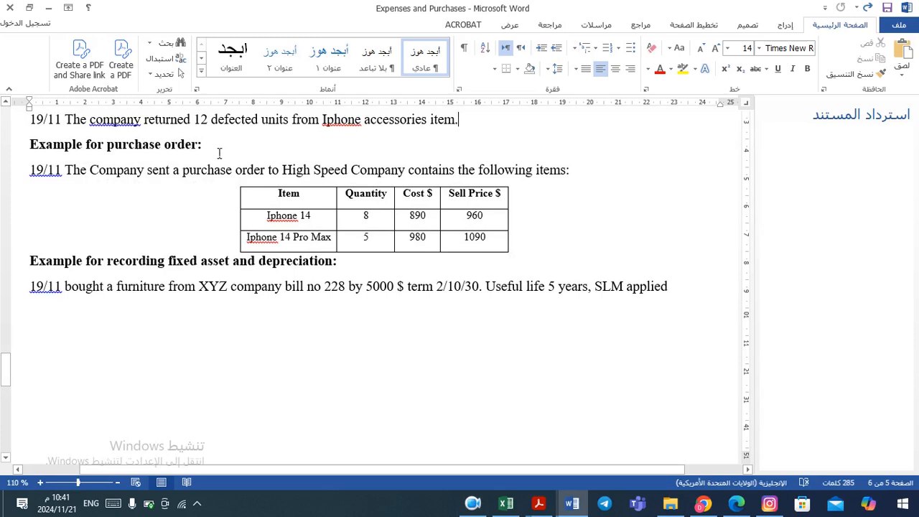
{"action": "left_click", "coordinate": [337, 177]}
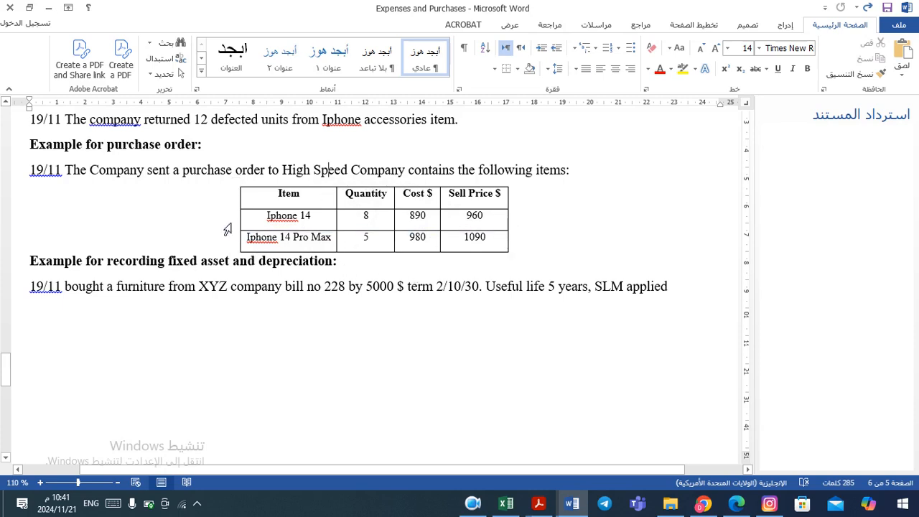
Start a new purchase order
{"action": "key", "text": "alt+Tab"}
{"action": "key", "text": "alt+Tab"}
{"action": "key", "text": "alt+Tab"}
{"action": "key", "text": "alt+Tab"}
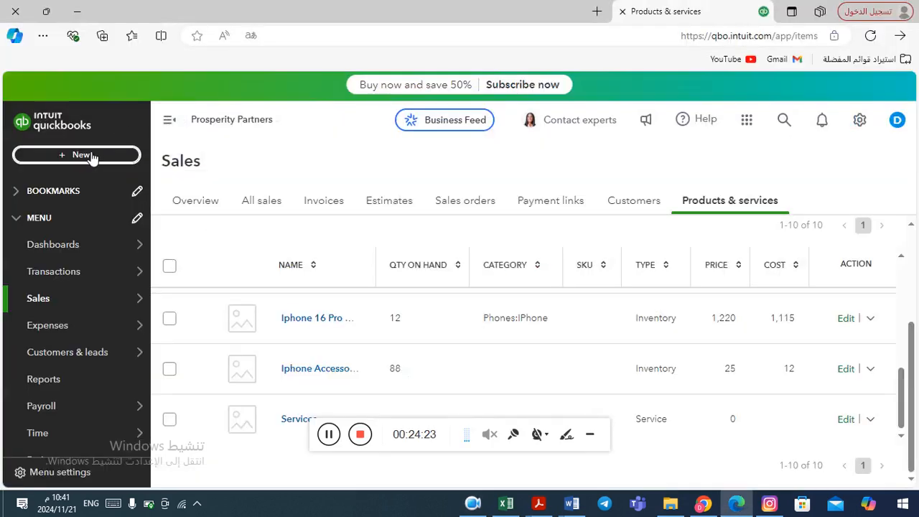
{"action": "left_click", "coordinate": [89, 156]}
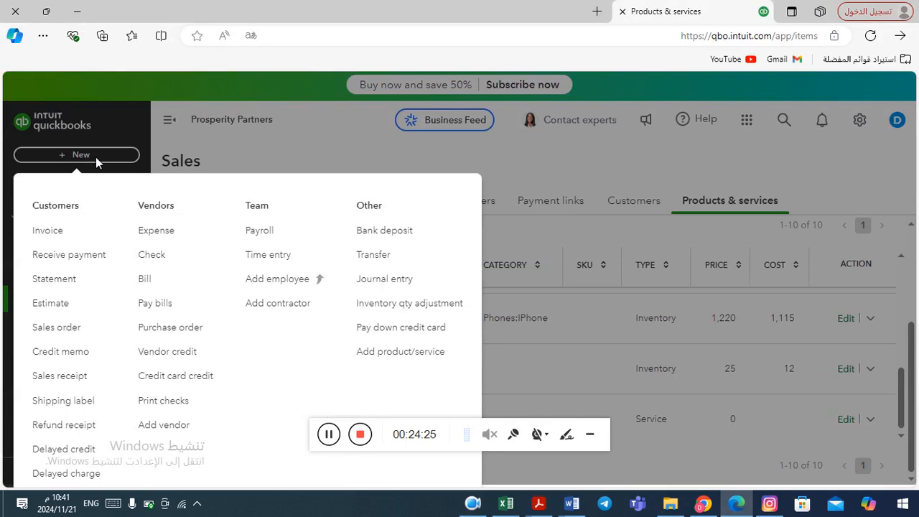
{"action": "left_click", "coordinate": [177, 337]}
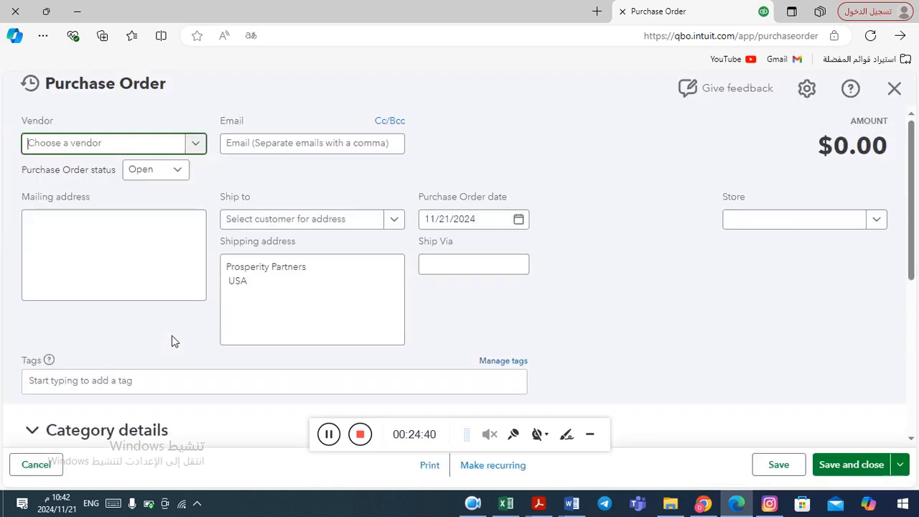
Copy High Speed Company from the Word document, add it as a new vendor, and select it on the purchase order
{"action": "left_click", "coordinate": [196, 144]}
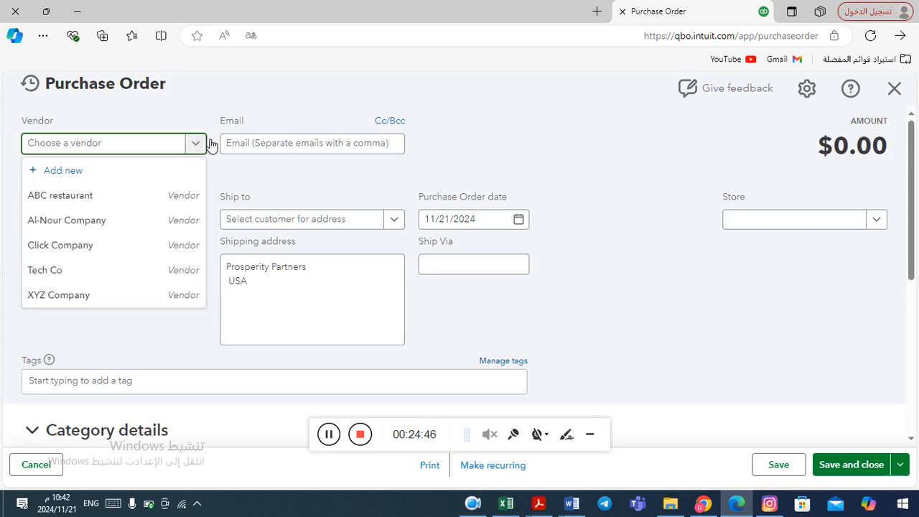
{"action": "key", "text": "alt+Tab"}
{"action": "left_click", "coordinate": [206, 144]}
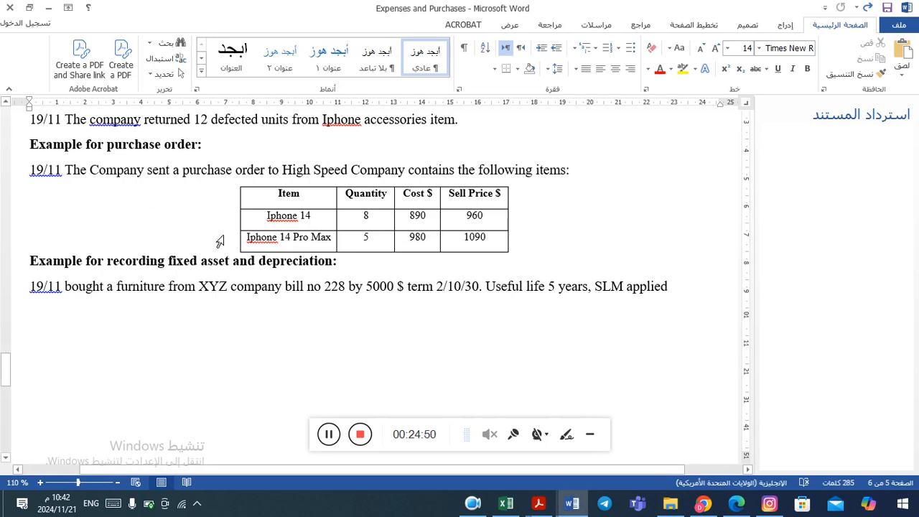
{"action": "left_click_drag", "start_coordinate": [282, 169], "coordinate": [380, 177]}
{"action": "key", "text": "ctrl+c"}
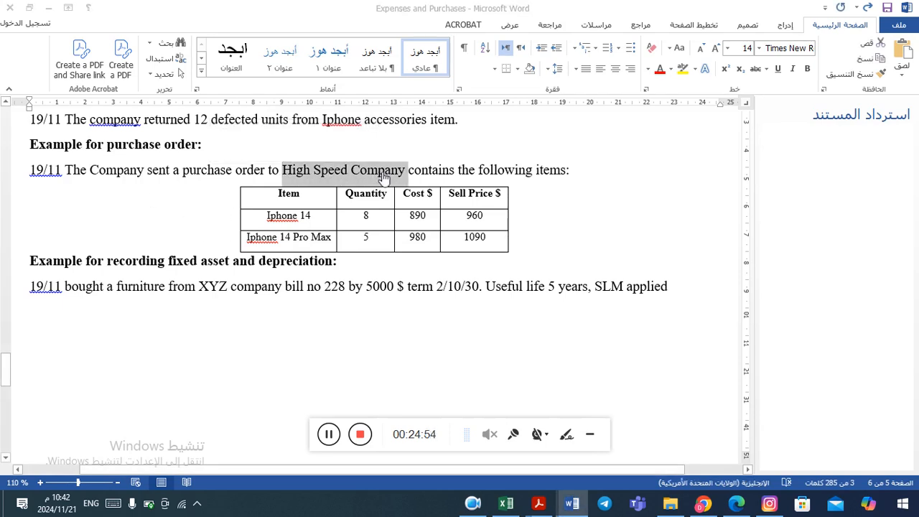
{"action": "key", "text": "alt+Tab"}
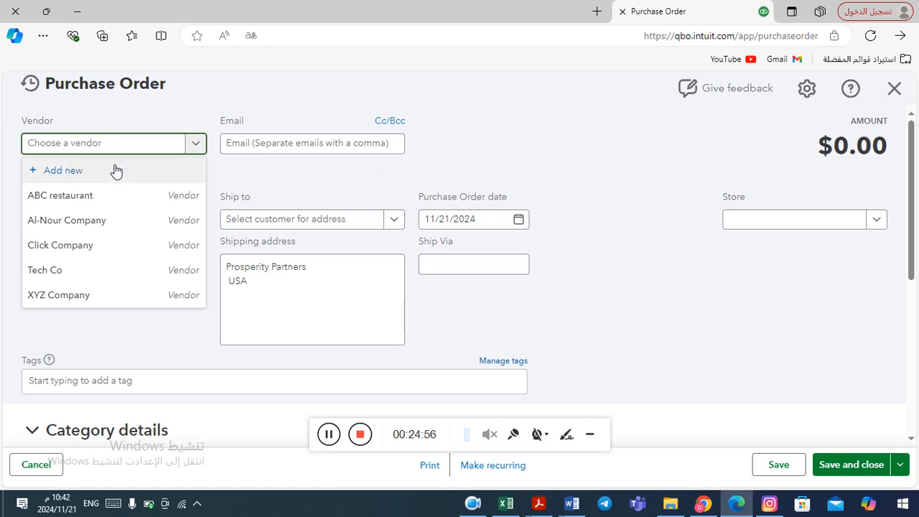
{"action": "left_click", "coordinate": [70, 172]}
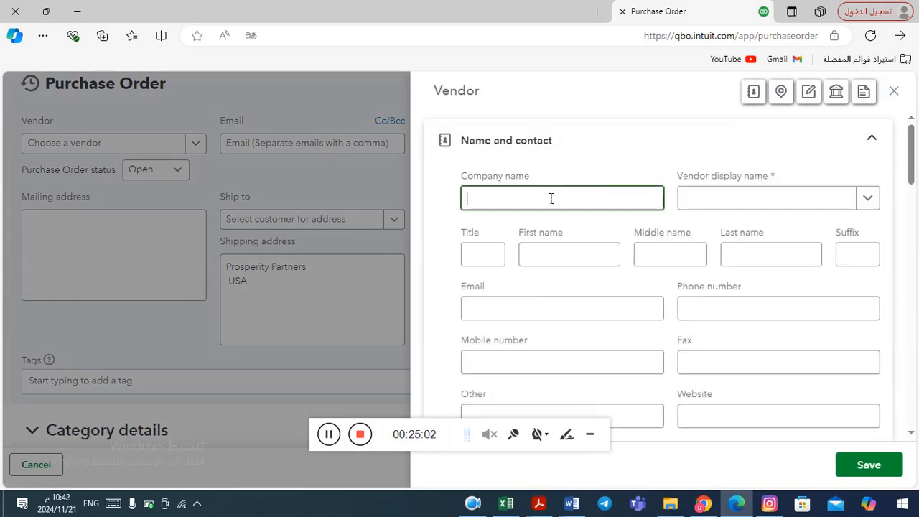
{"action": "key", "text": "ctrl+v"}
{"action": "left_click", "coordinate": [868, 465]}
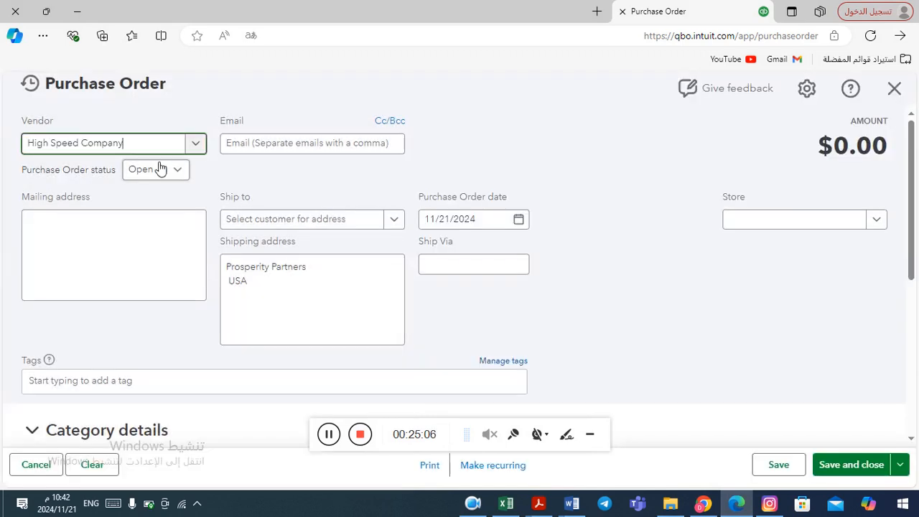
{"action": "left_click", "coordinate": [196, 144]}
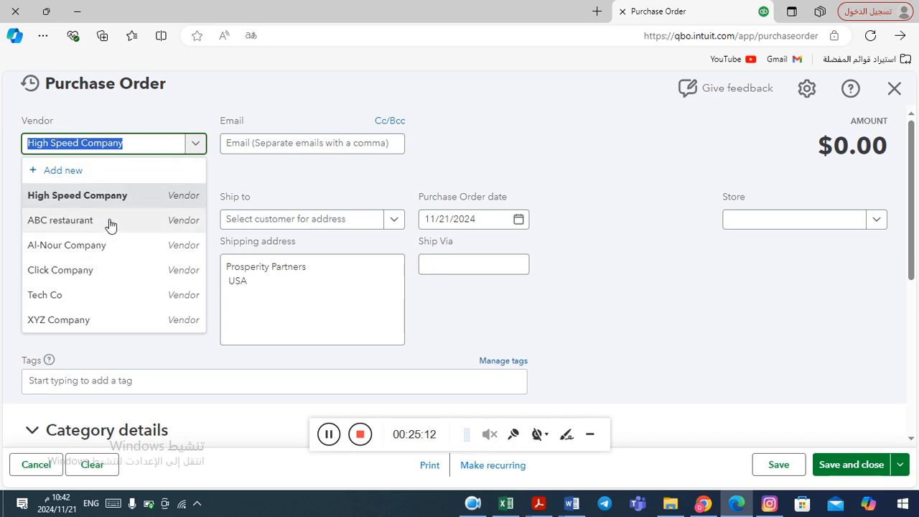
{"action": "left_click", "coordinate": [324, 185]}
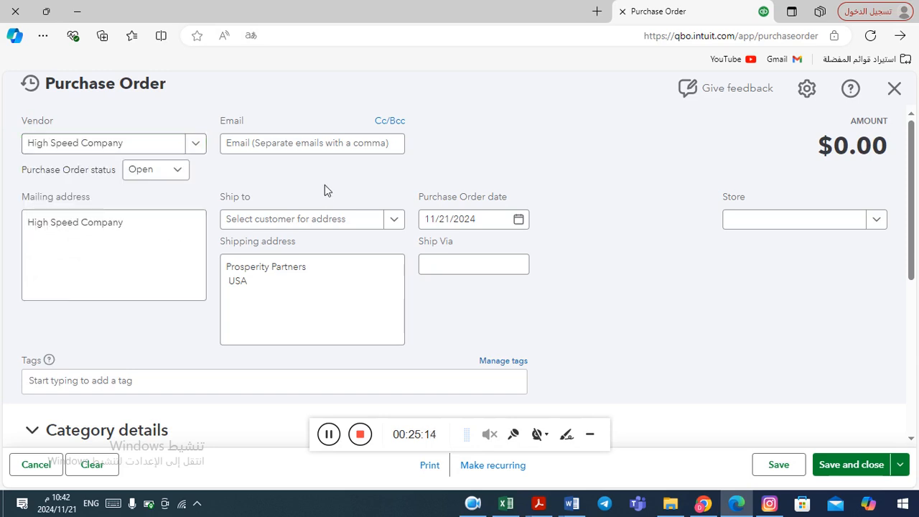
Examine the purchase order's status, email, ship-to, date and ship-via fields
{"action": "left_click", "coordinate": [180, 174]}
{"action": "left_click", "coordinate": [179, 174]}
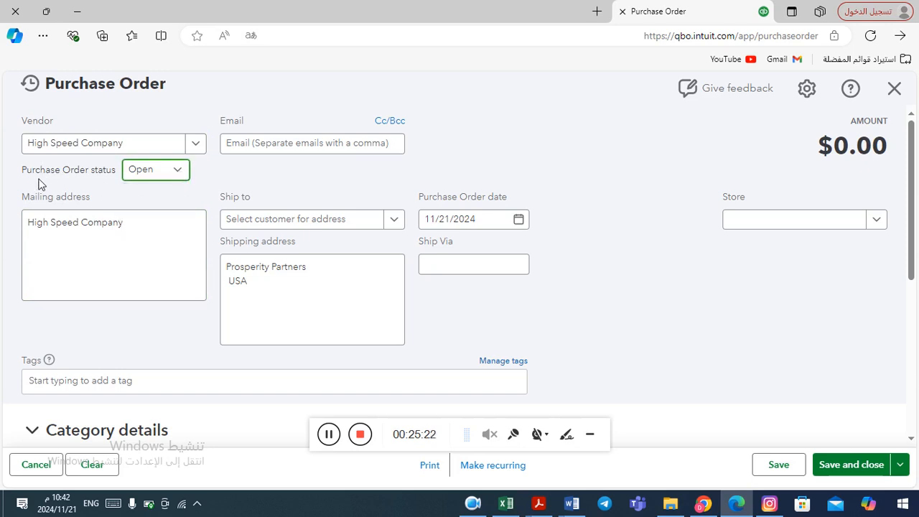
{"action": "left_click", "coordinate": [346, 148]}
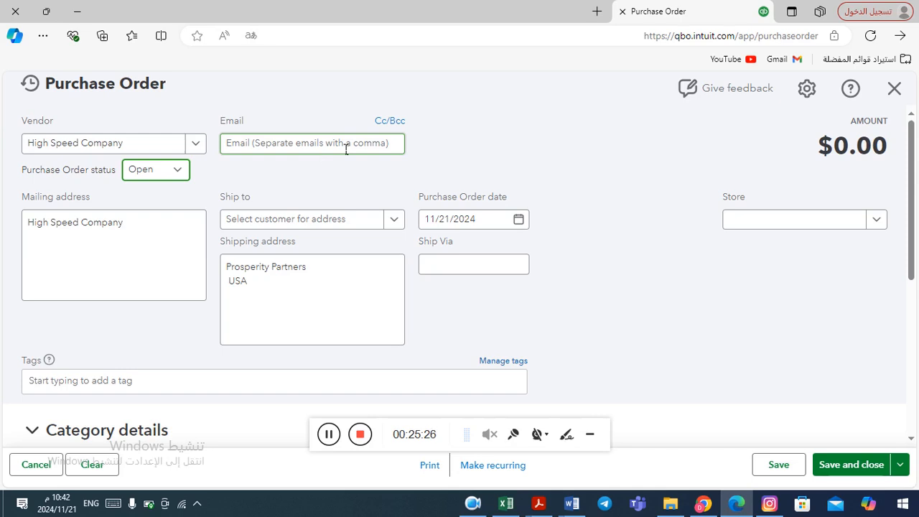
{"action": "left_click", "coordinate": [394, 220]}
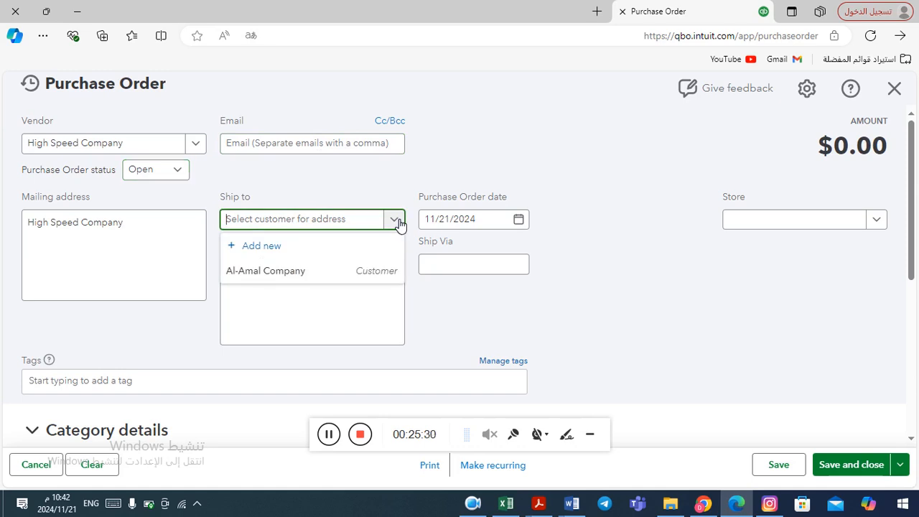
{"action": "left_click", "coordinate": [396, 220]}
{"action": "left_click", "coordinate": [396, 221]}
{"action": "left_click", "coordinate": [396, 220]}
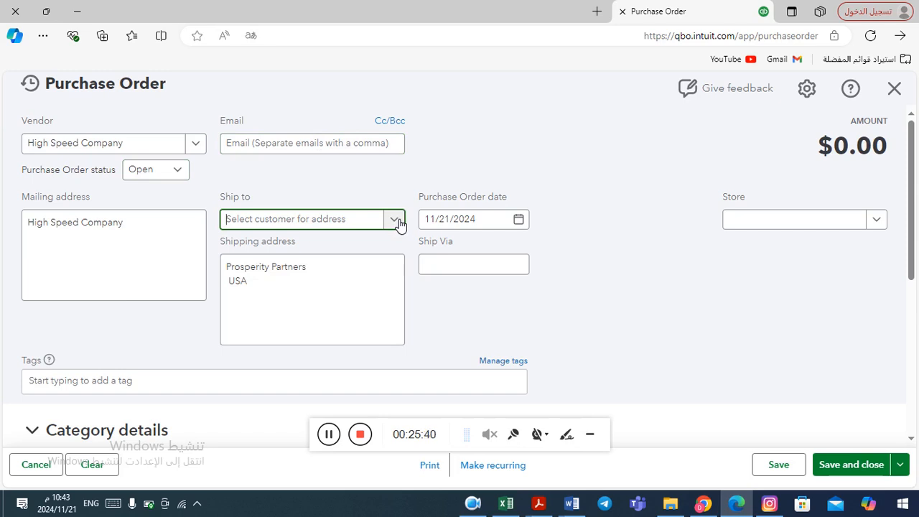
{"action": "left_click", "coordinate": [396, 220]}
{"action": "left_click", "coordinate": [398, 222]}
{"action": "left_click", "coordinate": [475, 219]}
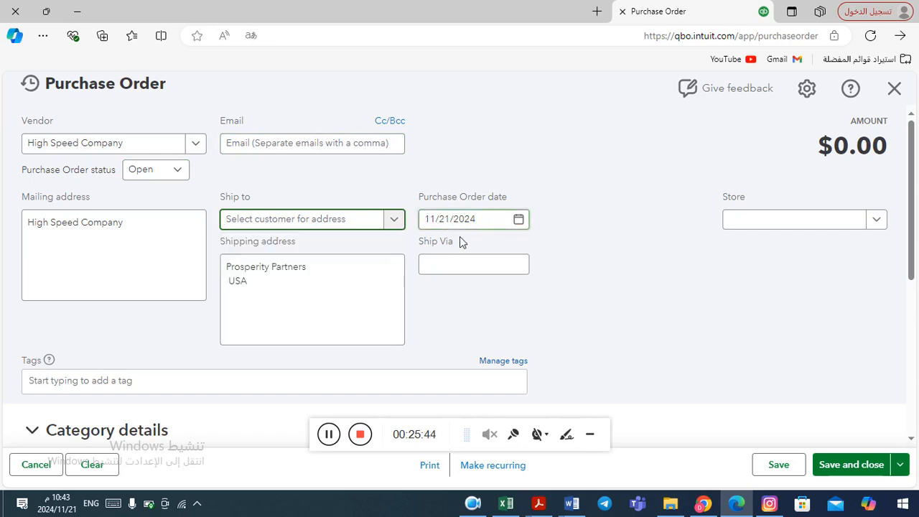
{"action": "left_click", "coordinate": [441, 267]}
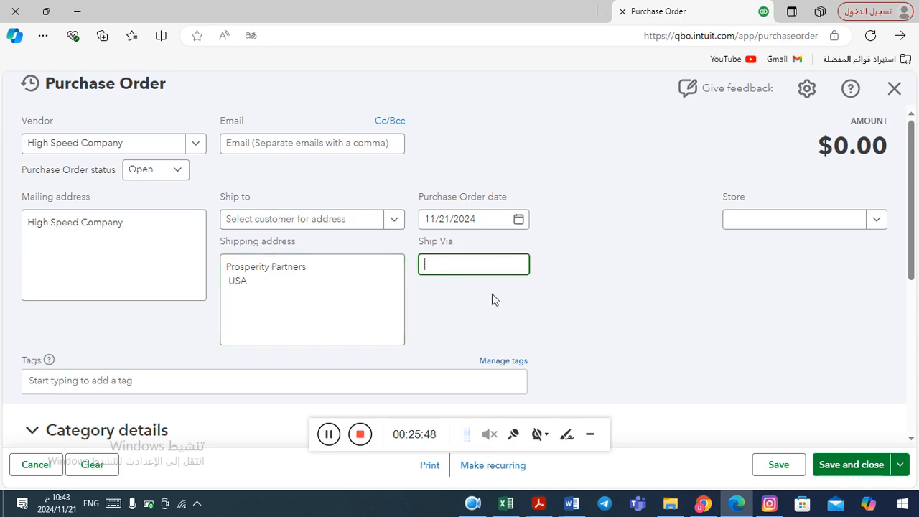
Review the purchase order form and the item table in the Word example
{"action": "left_click", "coordinate": [564, 297]}
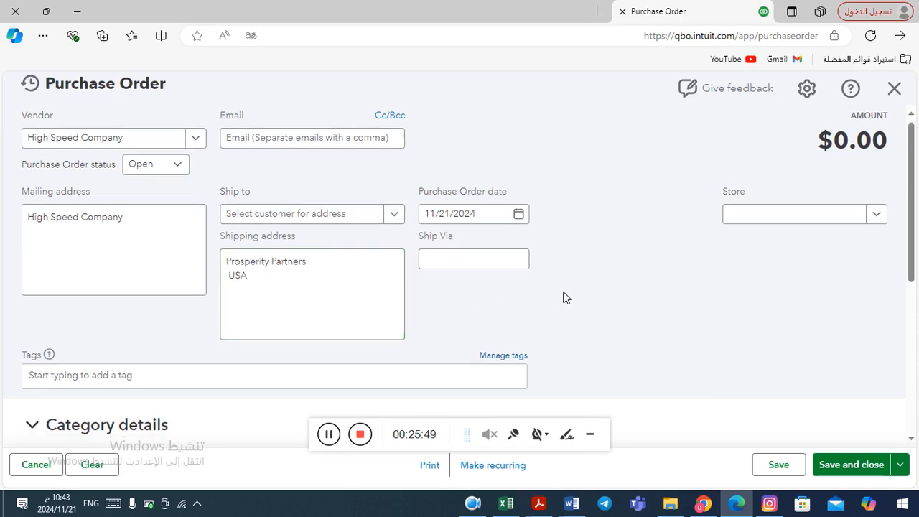
{"action": "scroll", "coordinate": [563, 297], "scroll_direction": "down", "scroll_amount": 1}
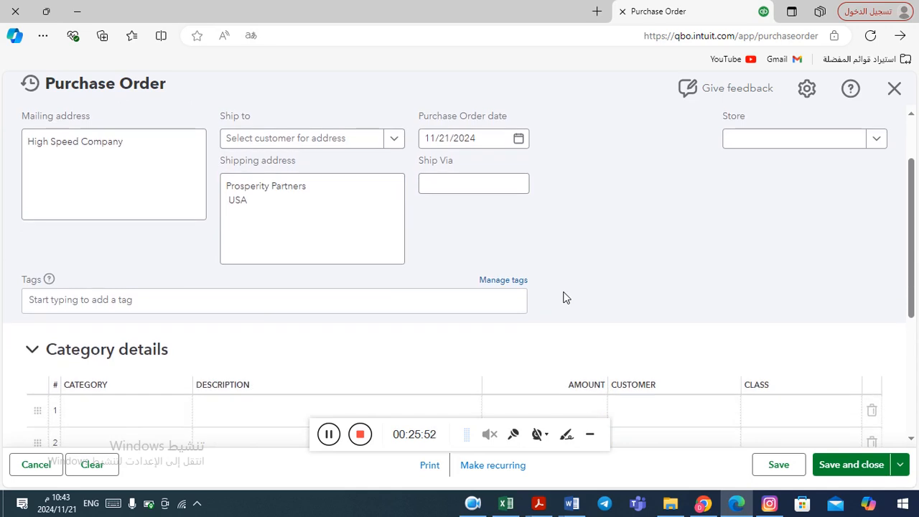
{"action": "scroll", "coordinate": [563, 297], "scroll_direction": "up", "scroll_amount": 1}
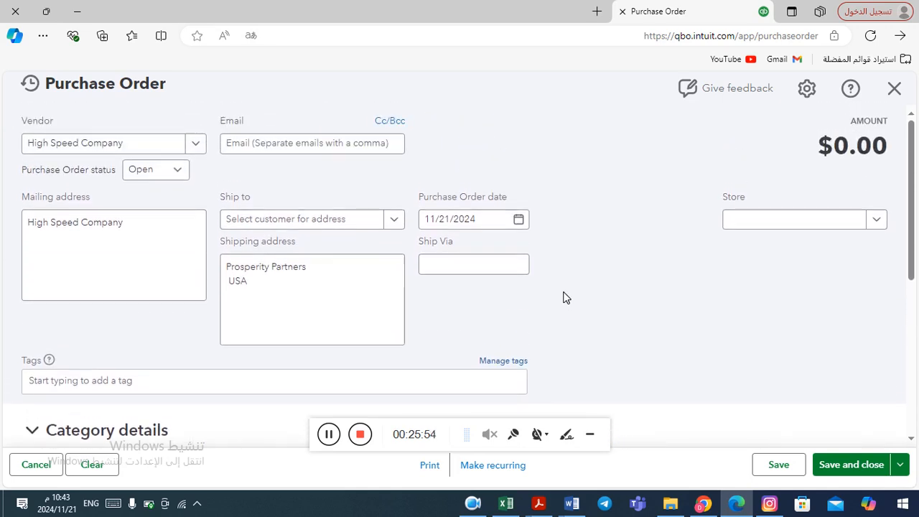
{"action": "scroll", "coordinate": [564, 297], "scroll_direction": "down", "scroll_amount": 3}
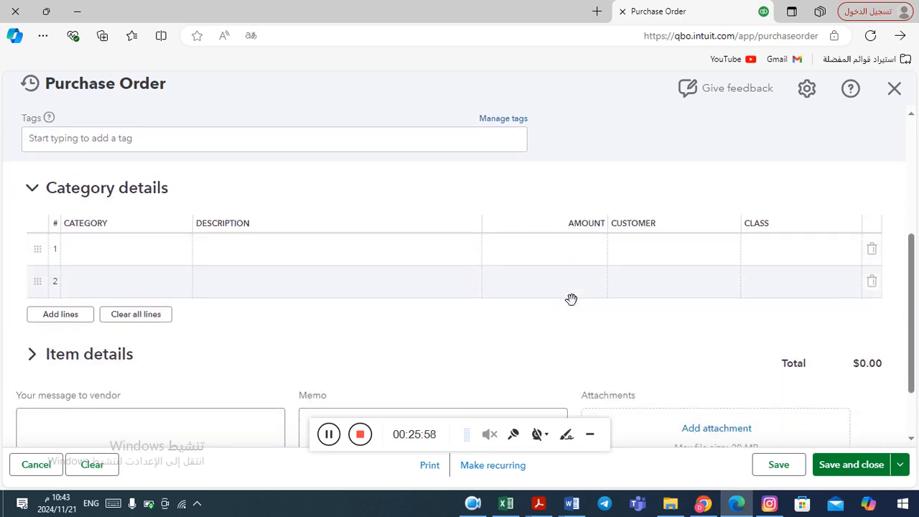
{"action": "scroll", "coordinate": [567, 298], "scroll_direction": "down", "scroll_amount": 1}
{"action": "scroll", "coordinate": [565, 297], "scroll_direction": "up", "scroll_amount": 1}
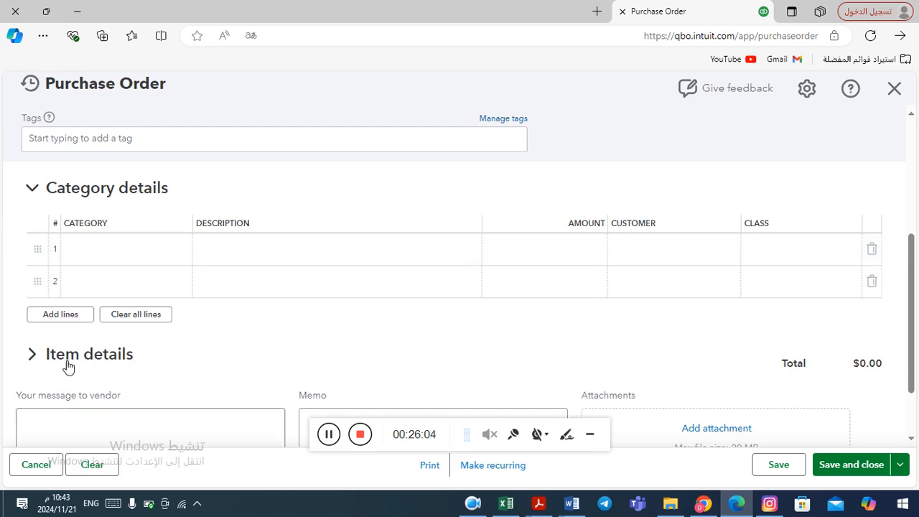
{"action": "key", "text": "alt+Tab"}
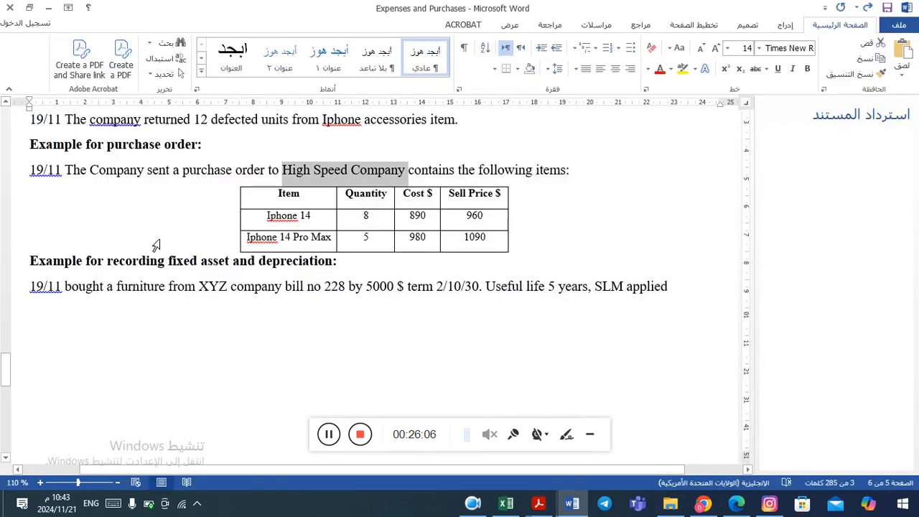
{"action": "key", "text": "alt+Tab"}
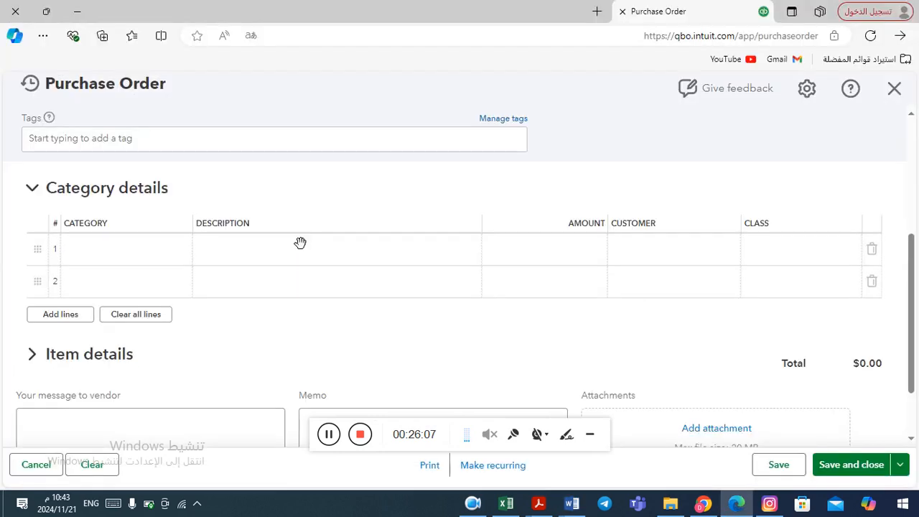
Switch the purchase order to item details and choose IPhone 14 as the first line's product
{"action": "left_click", "coordinate": [34, 190]}
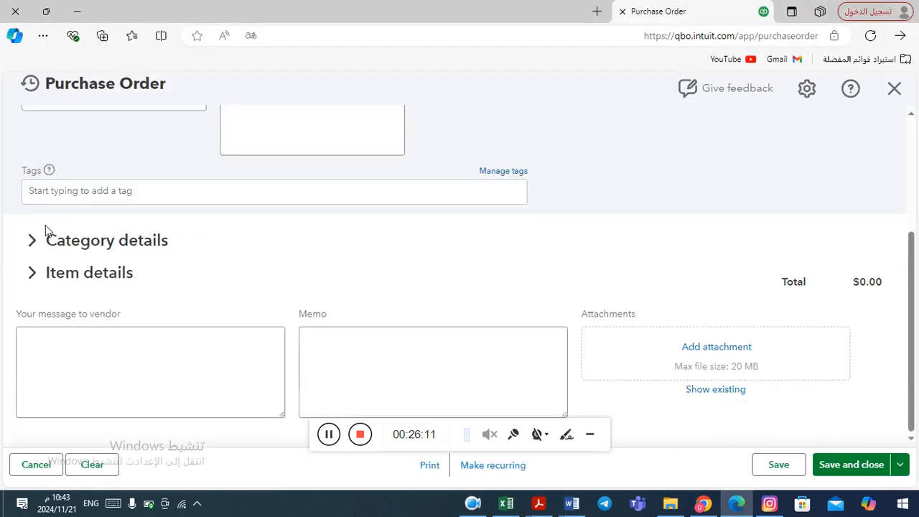
{"action": "left_click", "coordinate": [92, 280]}
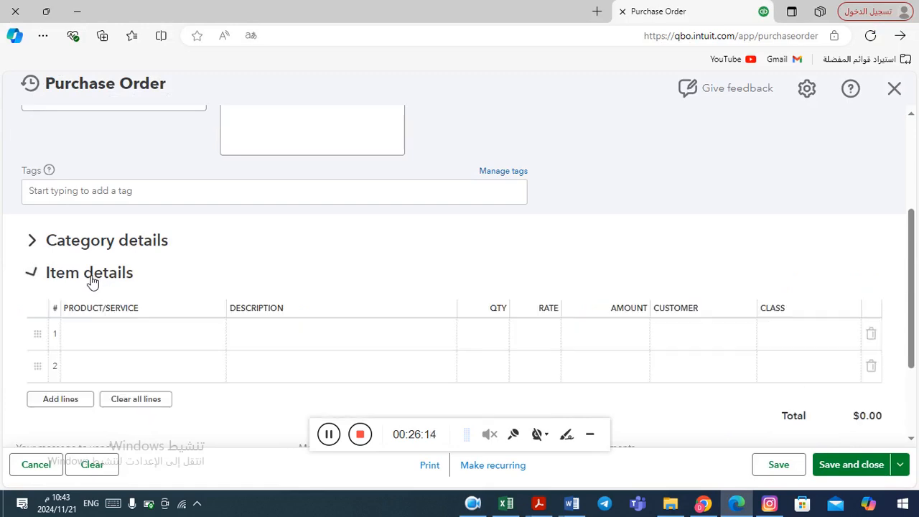
{"action": "left_click", "coordinate": [210, 346]}
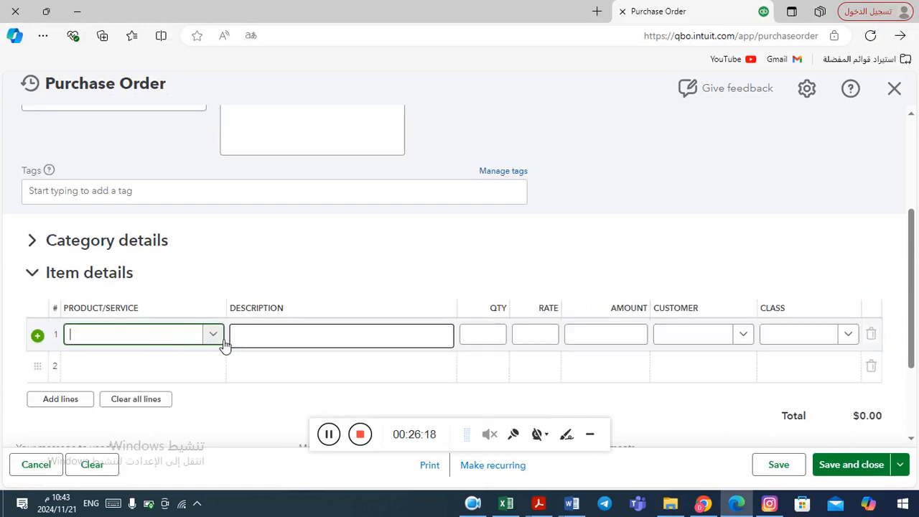
{"action": "left_click", "coordinate": [214, 335]}
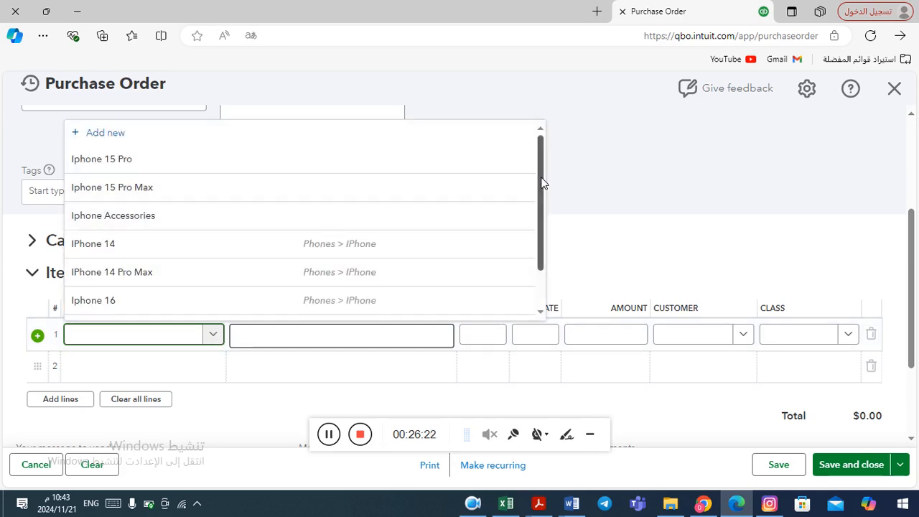
{"action": "left_click", "coordinate": [379, 248]}
{"action": "key", "text": "alt+Tab"}
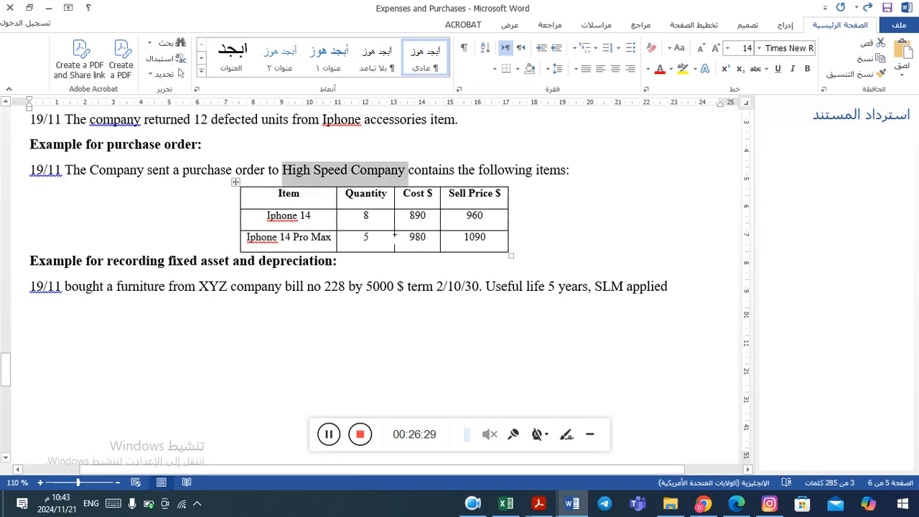
{"action": "key", "text": "alt+Tab"}
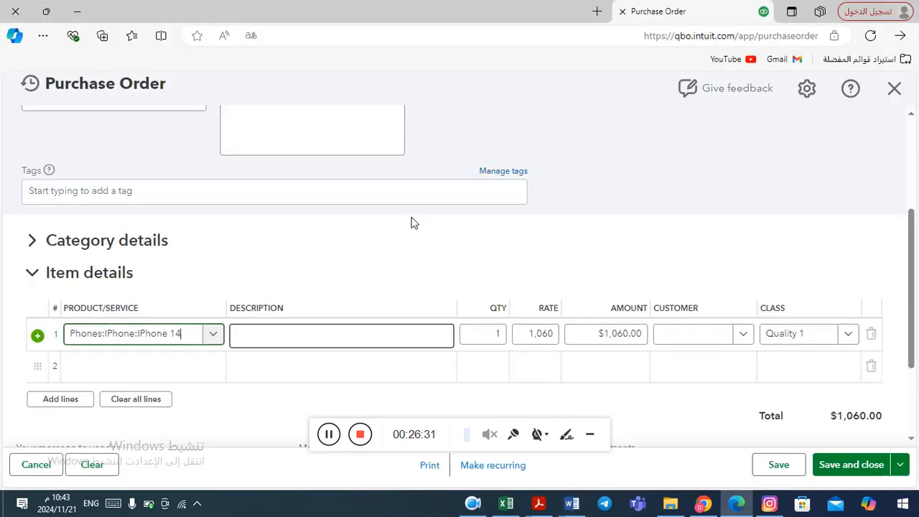
Set the IPhone 14 line's quantity to 8 and rate to 890, moving on to the second line
{"action": "left_click", "coordinate": [498, 335]}
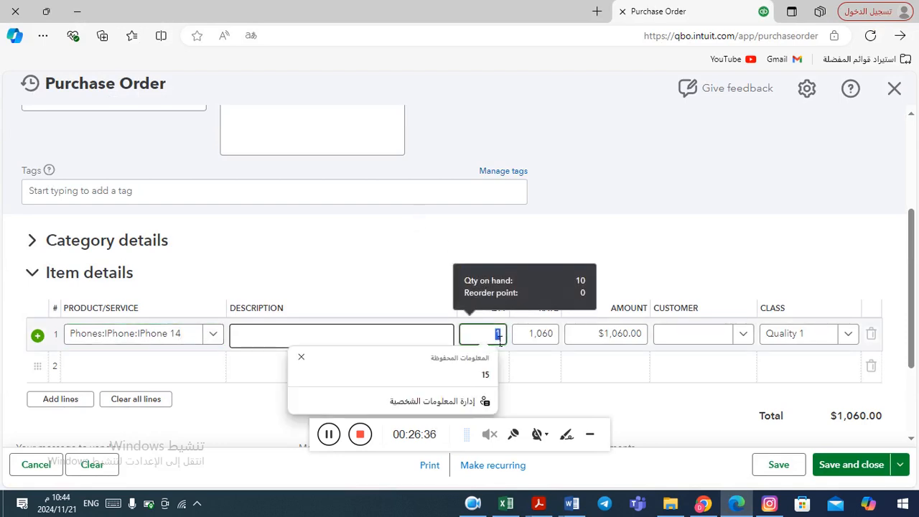
{"action": "type", "text": "10"}
{"action": "key", "text": "alt+Tab"}
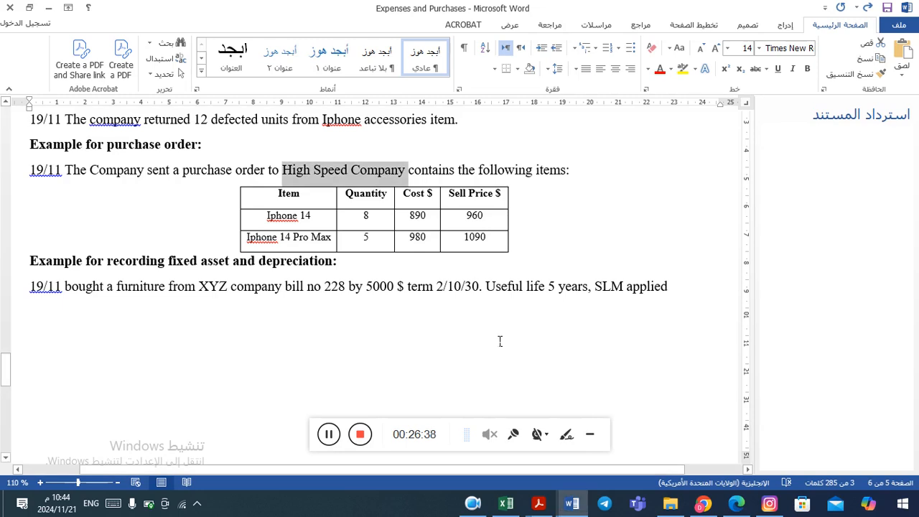
{"action": "key", "text": "alt+Tab"}
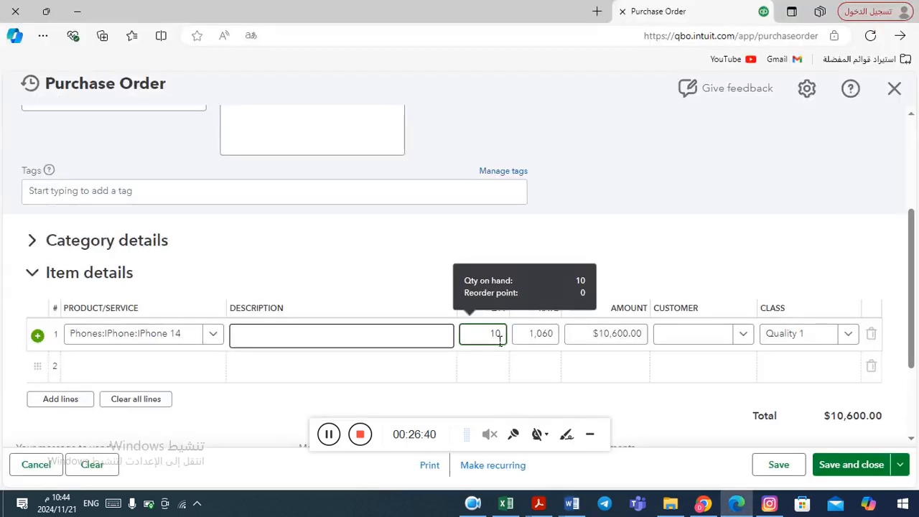
{"action": "key", "text": "BackSpace"}
{"action": "key", "text": "BackSpace"}
{"action": "type", "text": "8"}
{"action": "key", "text": "Tab"}
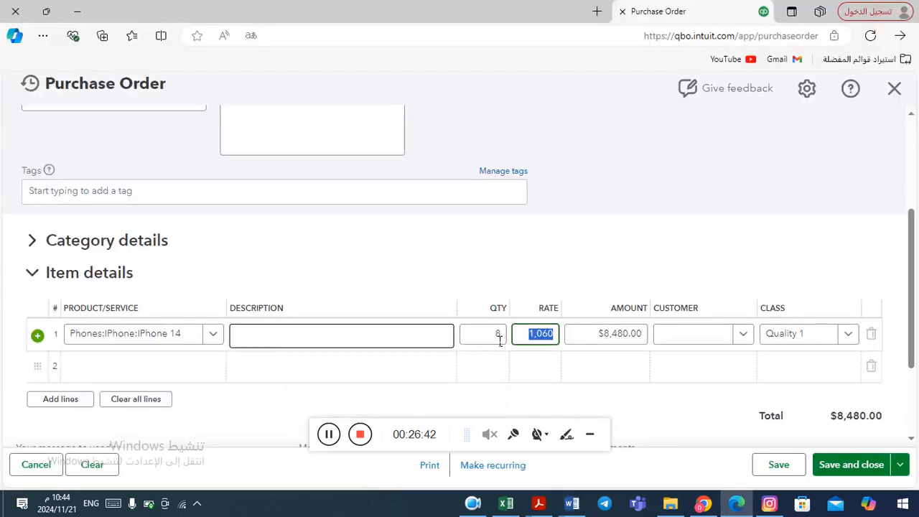
{"action": "key", "text": "alt+Tab"}
{"action": "key", "text": "alt+Tab"}
{"action": "type", "text": "8"}
{"action": "key", "text": "Tab"}
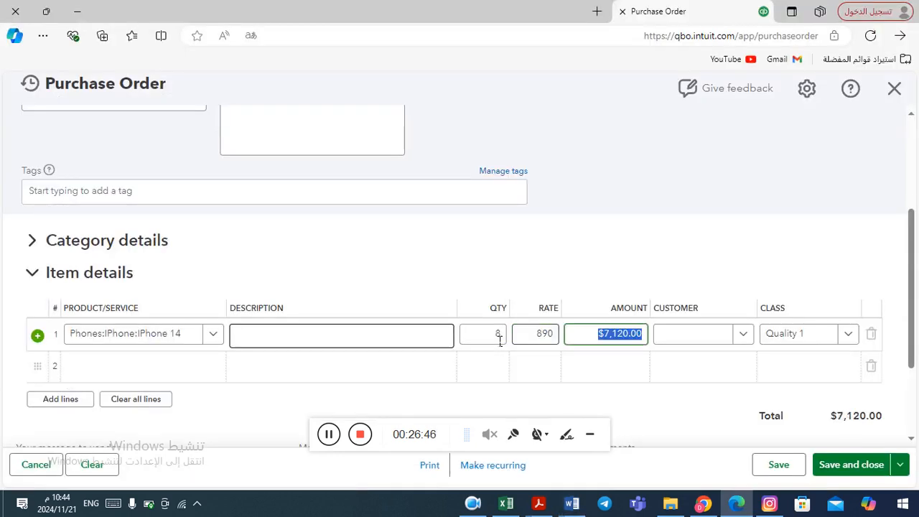
{"action": "key", "text": "Tab"}
{"action": "key", "text": "Tab"}
{"action": "key", "text": "Tab"}
{"action": "key", "text": "Tab"}
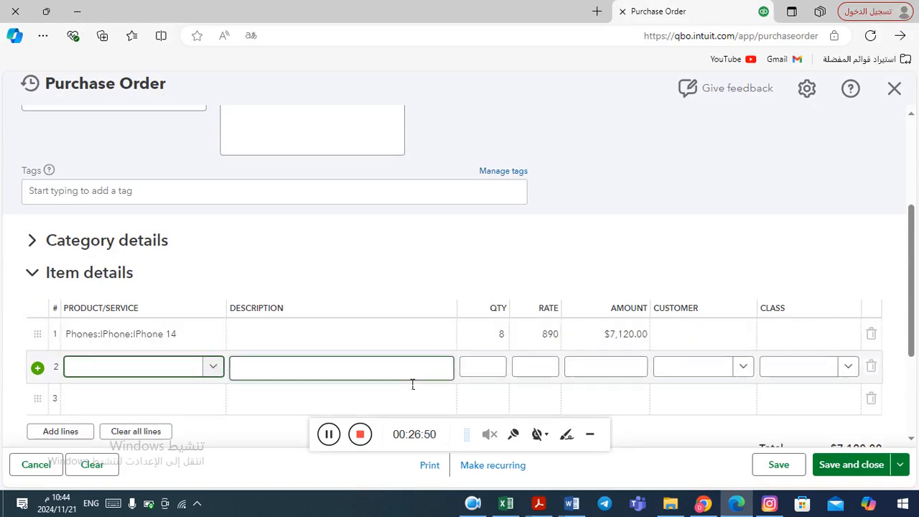
Add IPhone 14 Pro Max on the second line with quantity 5 and rate 980
{"action": "left_click", "coordinate": [213, 367]}
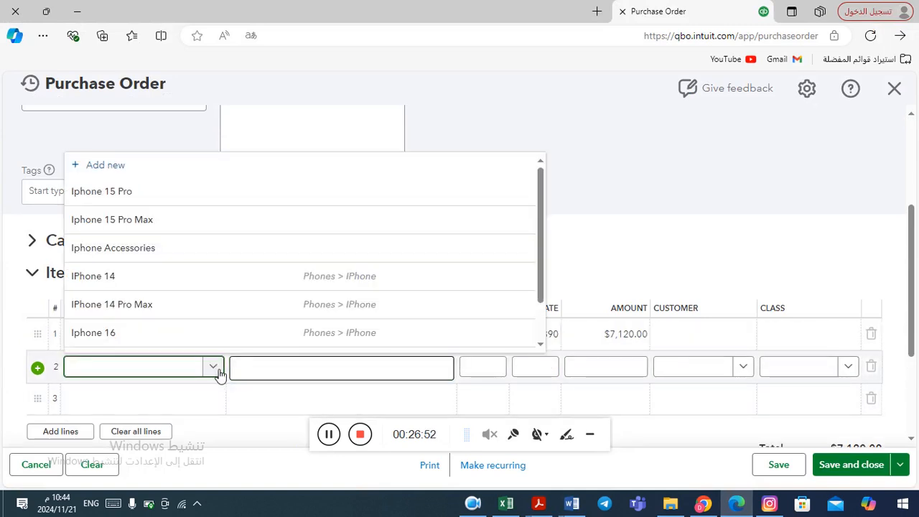
{"action": "key", "text": "alt+Tab"}
{"action": "key", "text": "alt+Tab"}
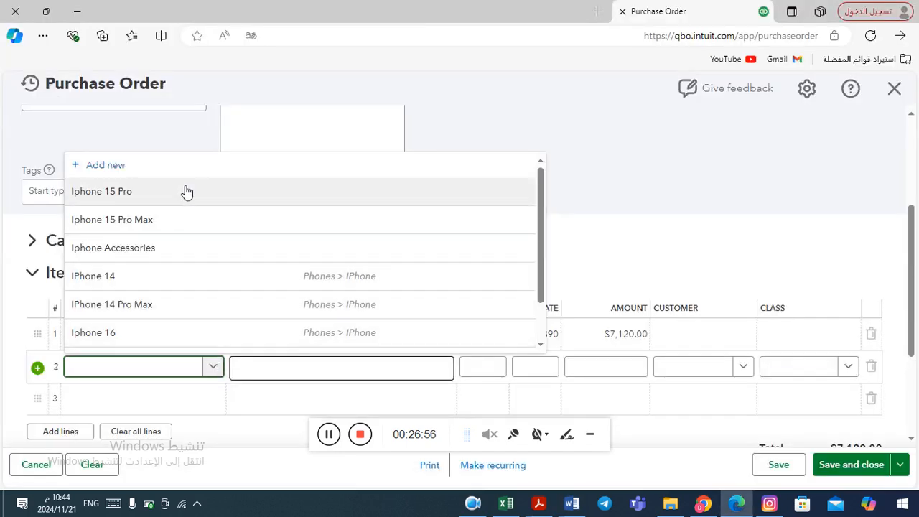
{"action": "left_click", "coordinate": [178, 313]}
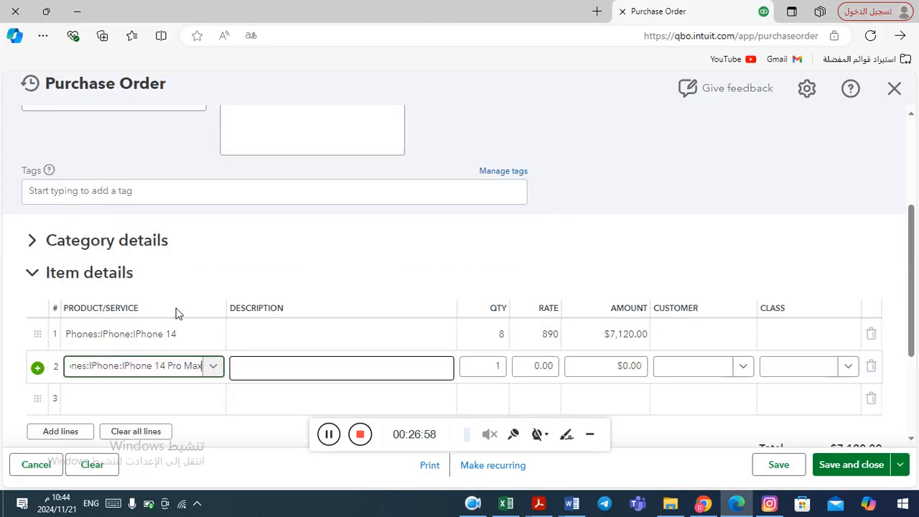
{"action": "left_click", "coordinate": [491, 370]}
{"action": "key", "text": "alt+Tab"}
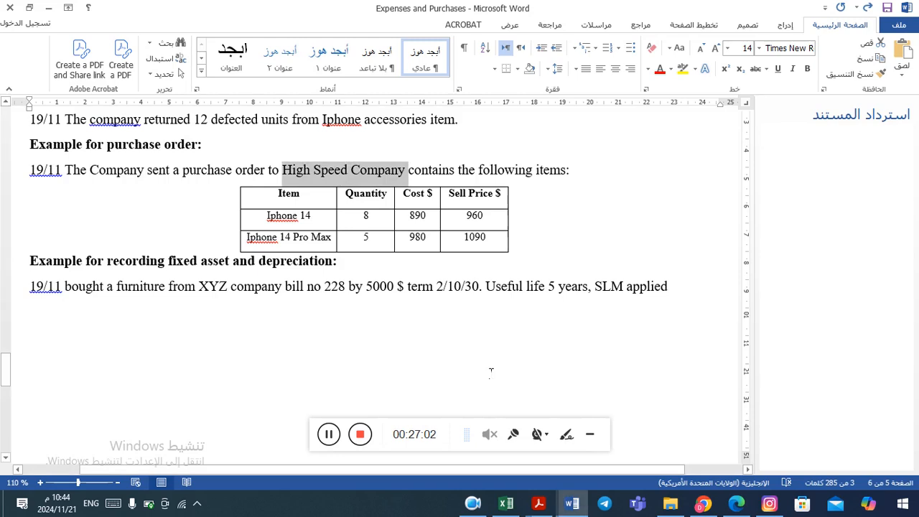
{"action": "key", "text": "alt+Tab"}
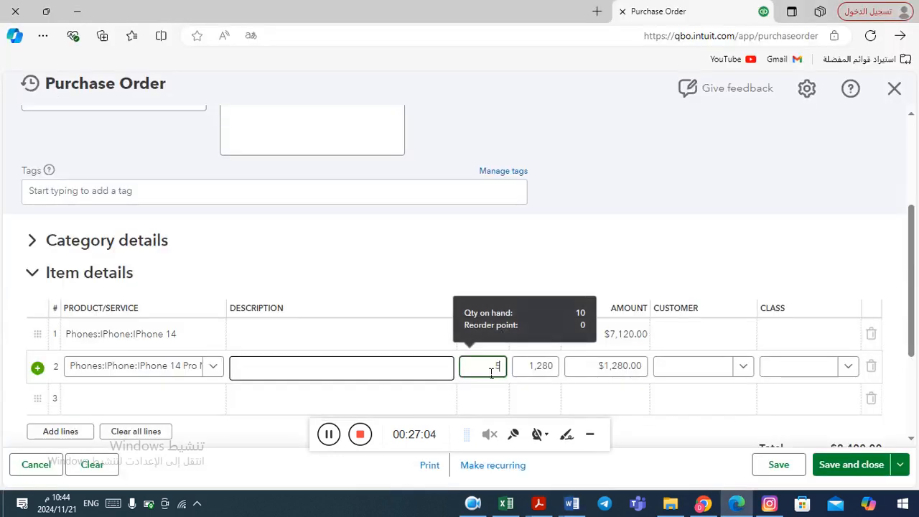
{"action": "key", "text": "Tab"}
{"action": "key", "text": "alt+Tab"}
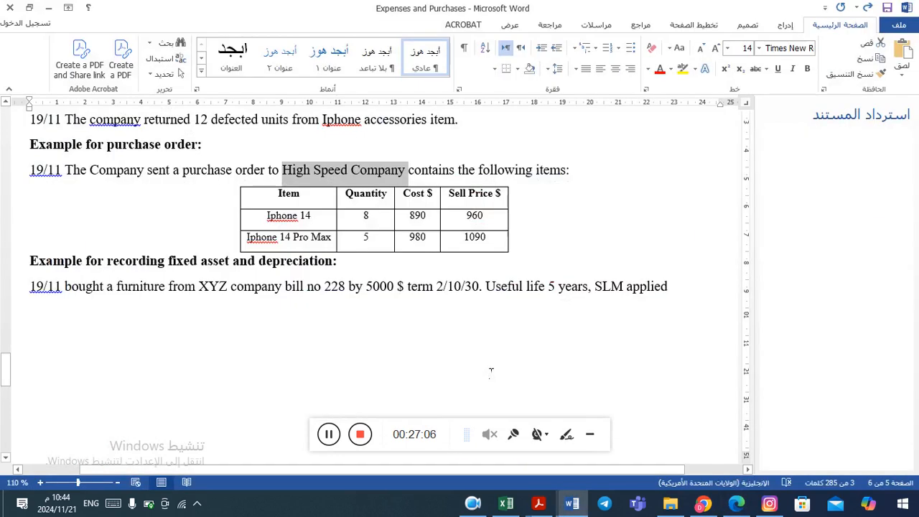
{"action": "key", "text": "alt+Tab"}
{"action": "type", "text": "98"}
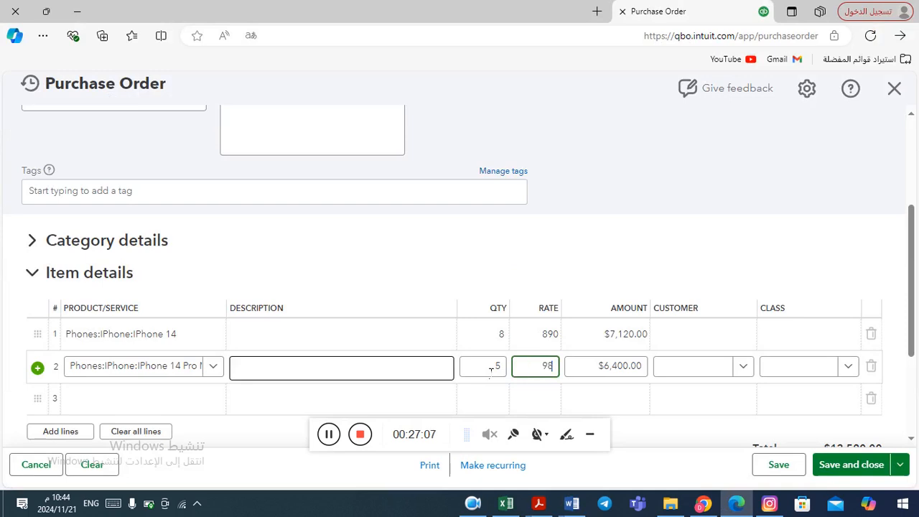
{"action": "key", "text": "Tab"}
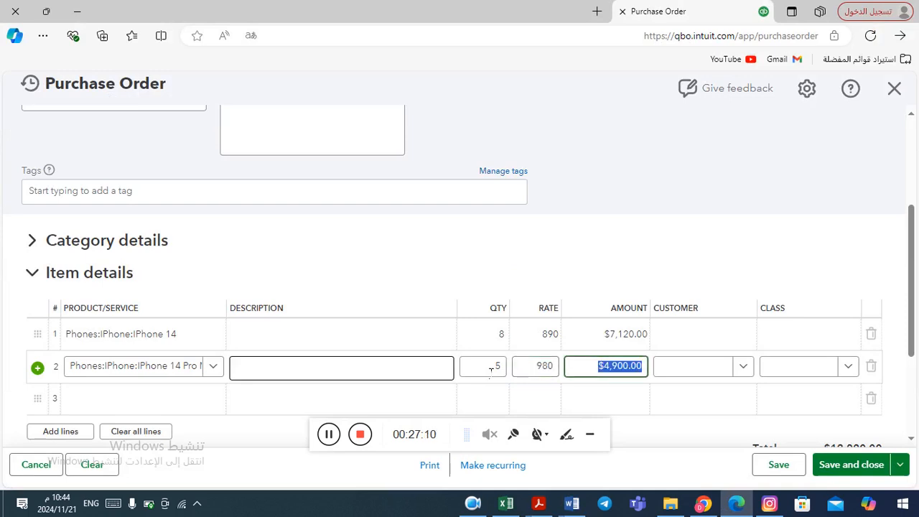
{"action": "key", "text": "alt+Tab"}
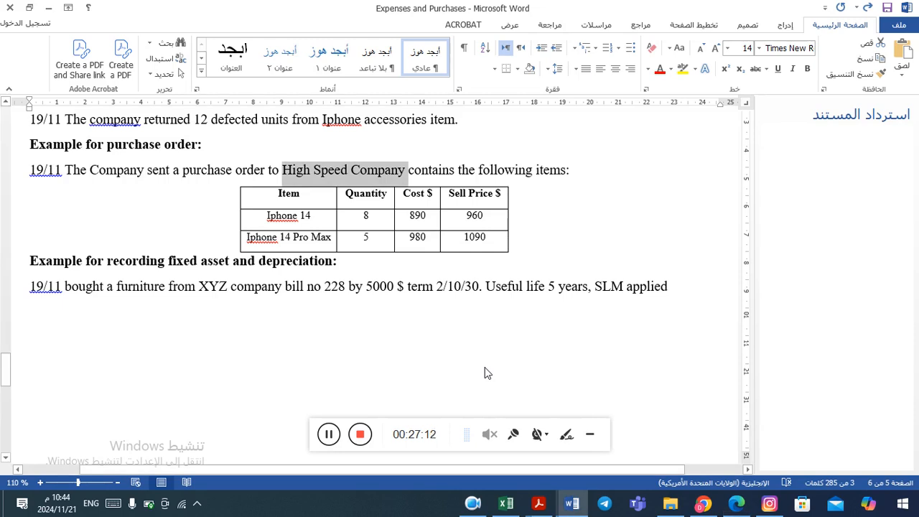
{"action": "key", "text": "alt+Tab"}
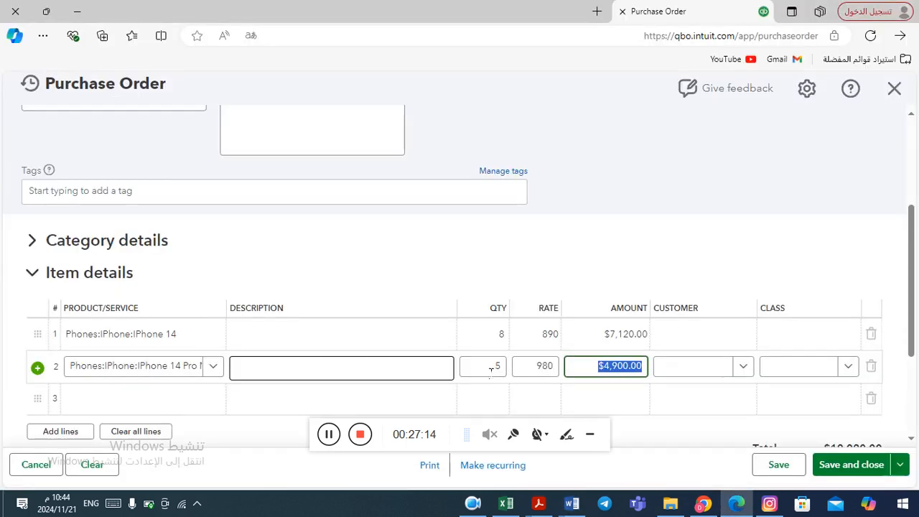
Save and close the purchase order, accepting the transaction date warning
{"action": "left_click", "coordinate": [861, 467]}
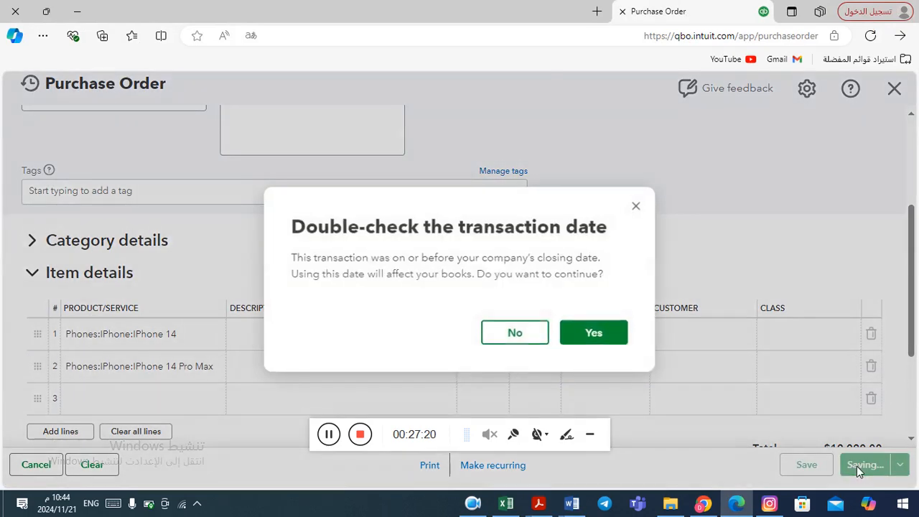
{"action": "left_click", "coordinate": [599, 340]}
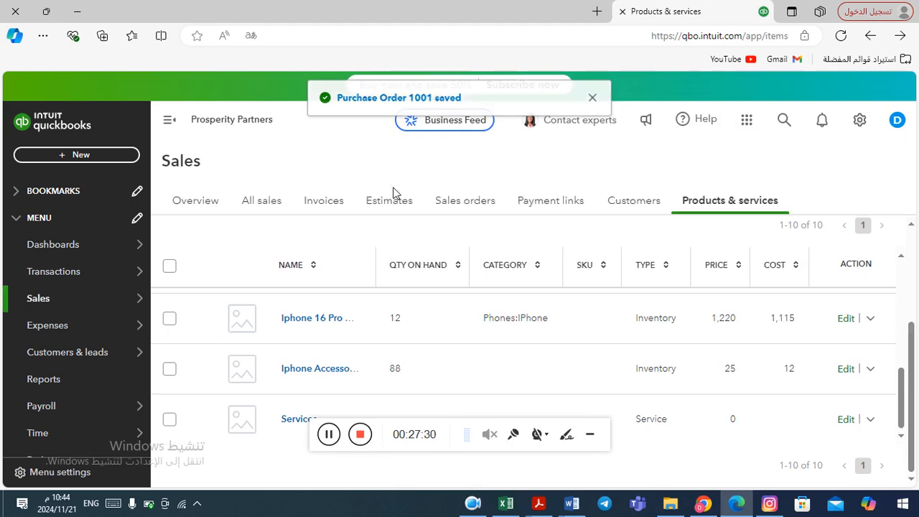
{"action": "scroll", "coordinate": [514, 216], "scroll_direction": "down", "scroll_amount": 2}
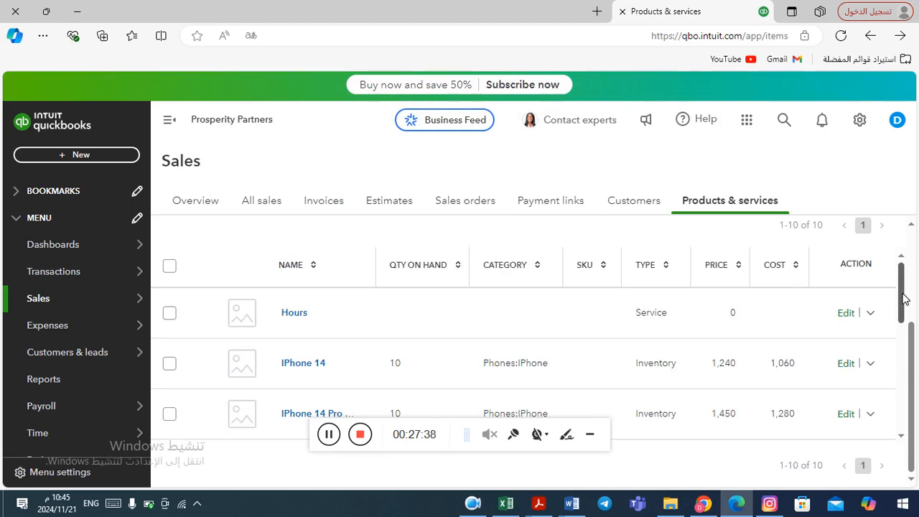
{"action": "left_click_drag", "start_coordinate": [903, 300], "coordinate": [897, 411]}
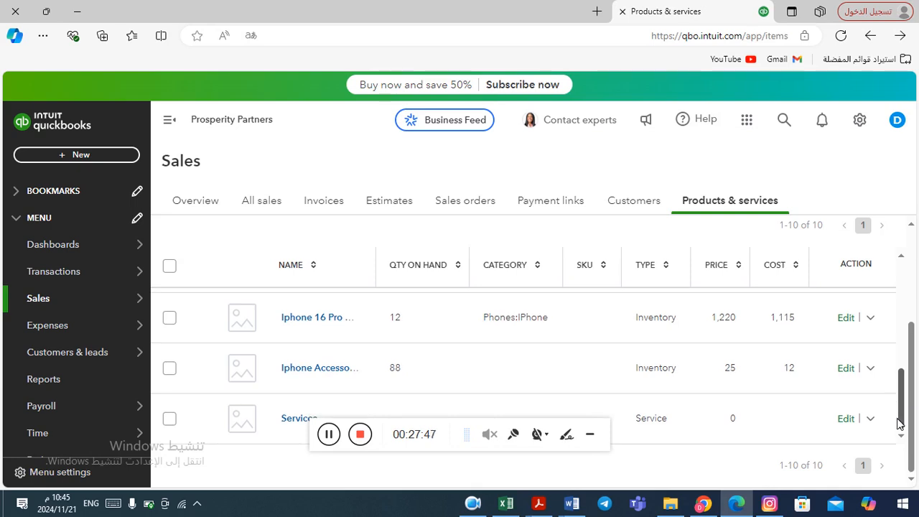
{"action": "left_click_drag", "start_coordinate": [899, 423], "coordinate": [895, 423]}
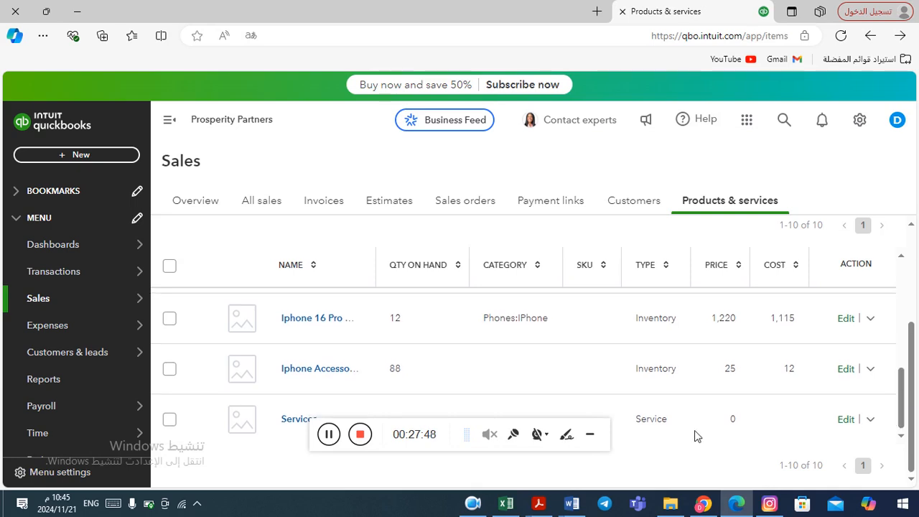
{"action": "left_click", "coordinate": [592, 435]}
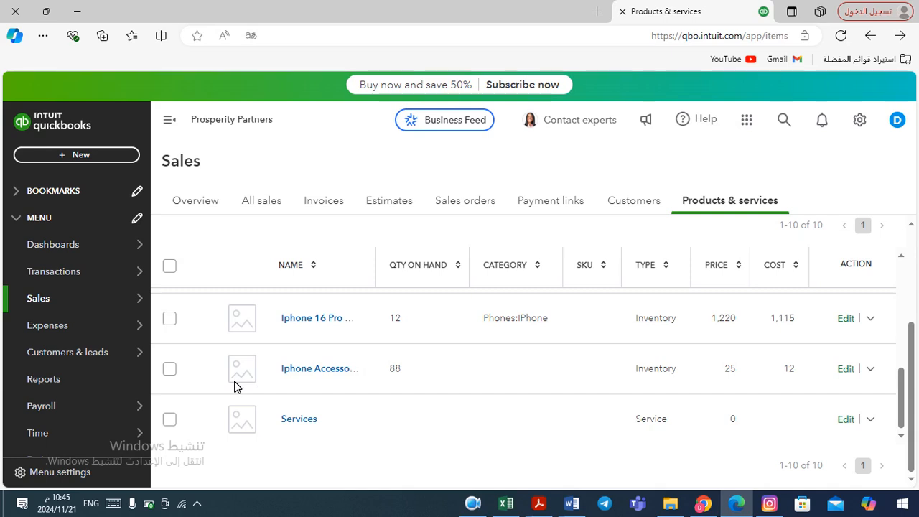
Open the bills list and then the vendors list under Expenses
{"action": "mouse_move", "coordinate": [84, 336]}
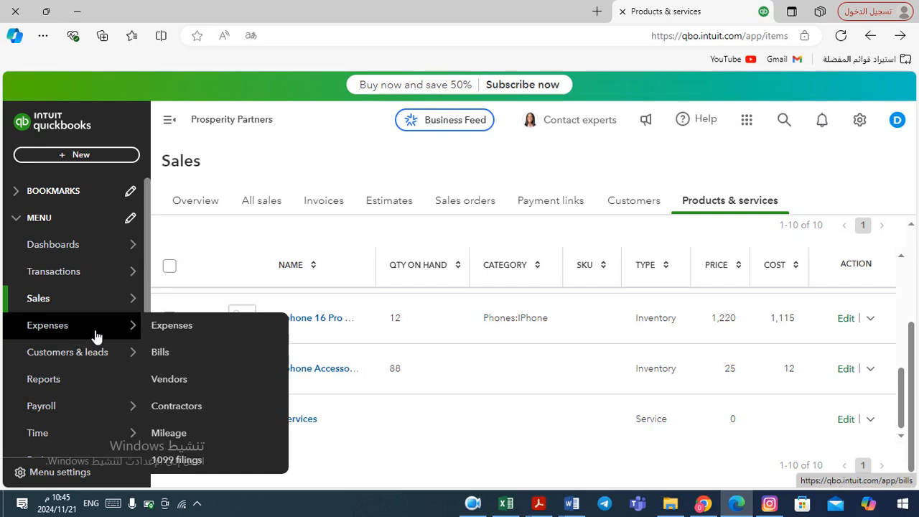
{"action": "left_click", "coordinate": [96, 336]}
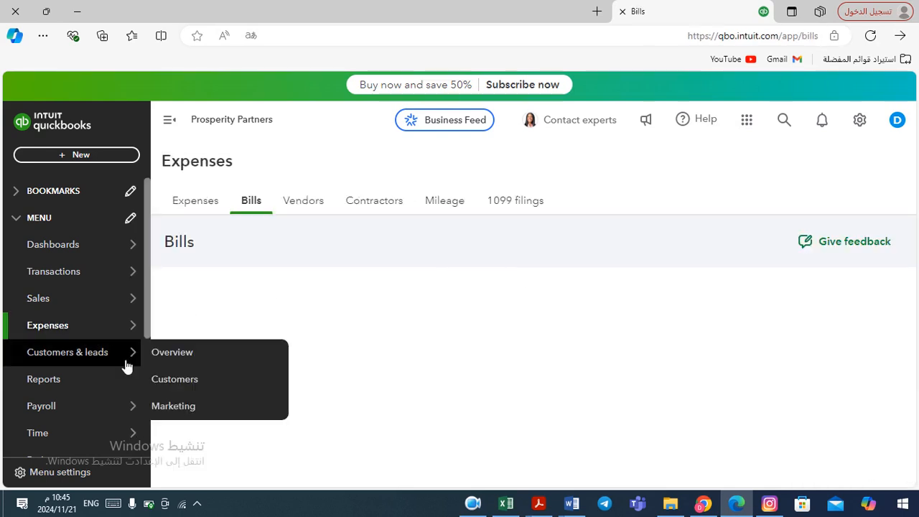
{"action": "mouse_move", "coordinate": [56, 327]}
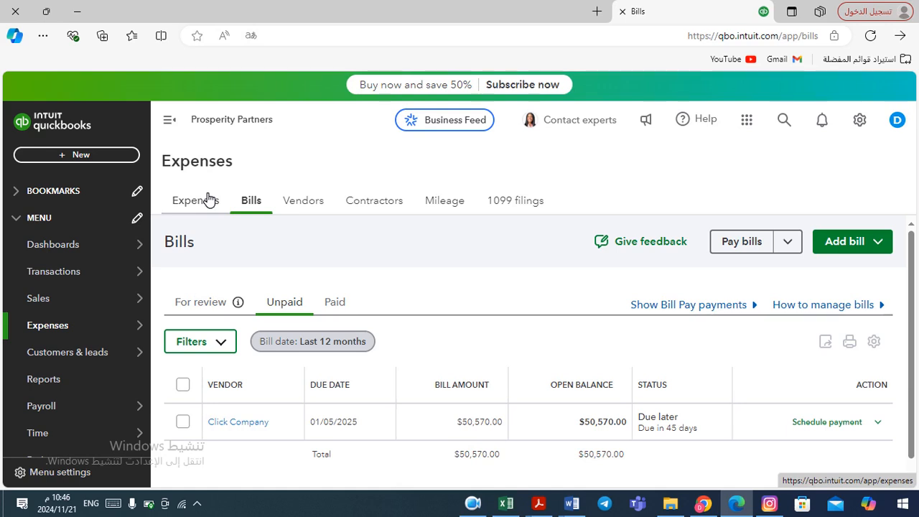
{"action": "left_click", "coordinate": [477, 504]}
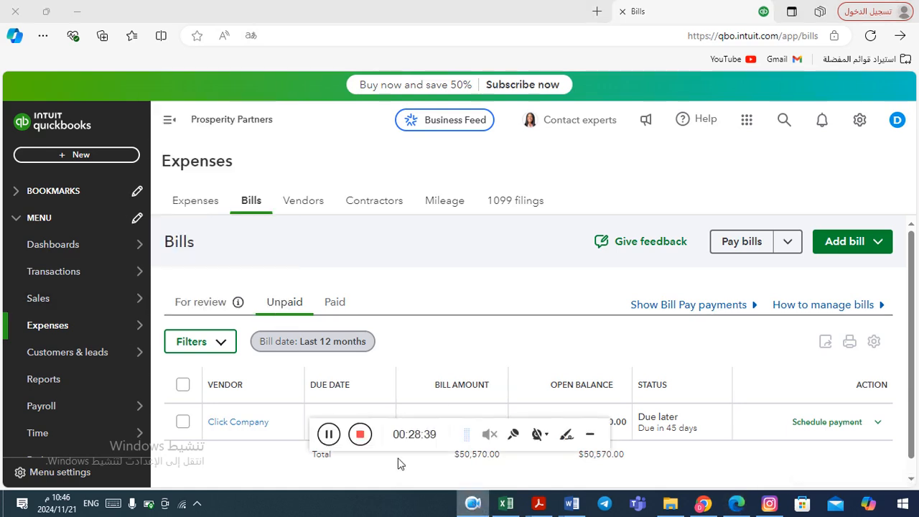
{"action": "left_click", "coordinate": [330, 435]}
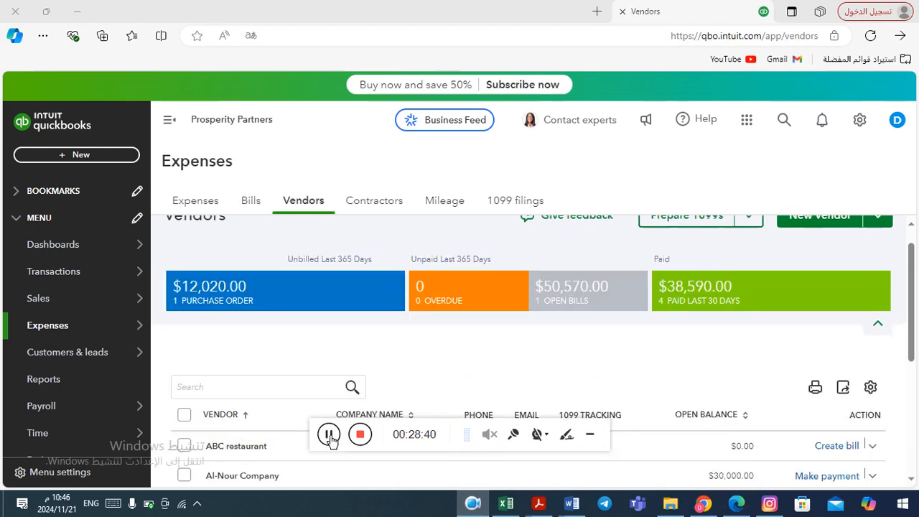
{"action": "mouse_move", "coordinate": [137, 332]}
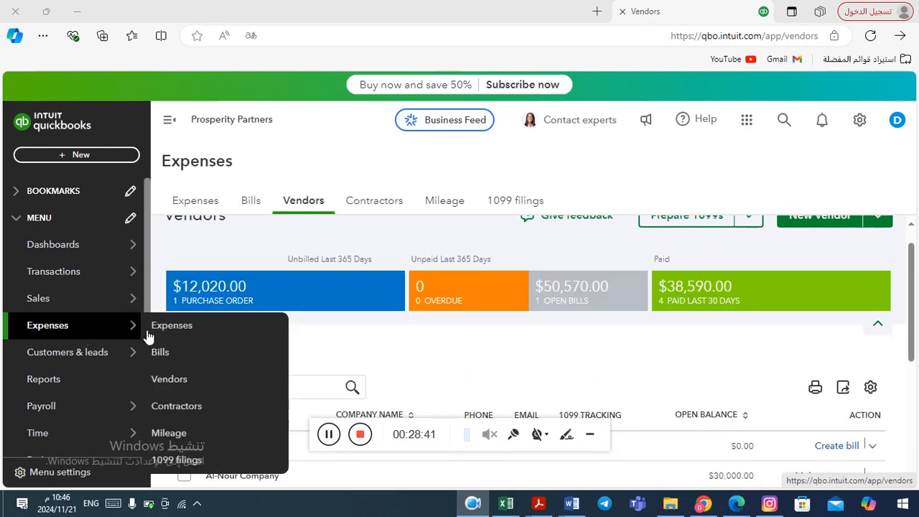
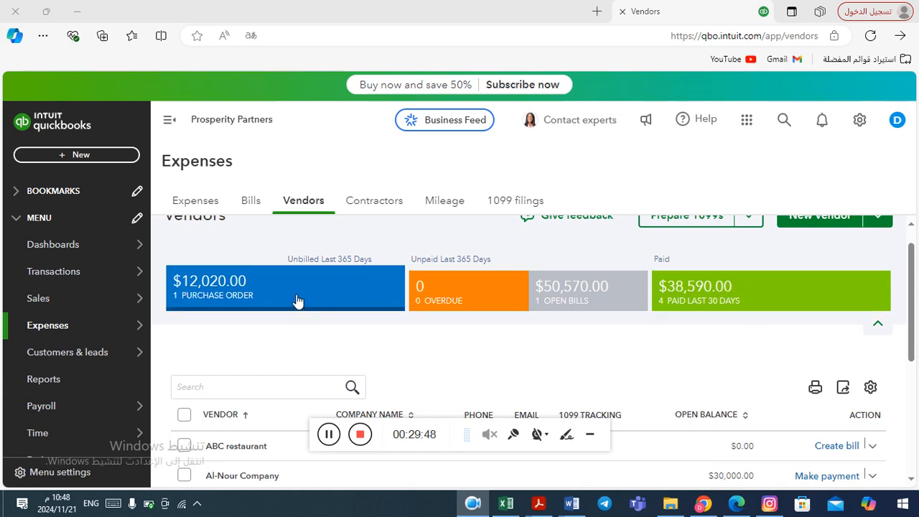
Filter the vendors list to open purchase orders and create a bill for High Speed Company
{"action": "left_click", "coordinate": [298, 300]}
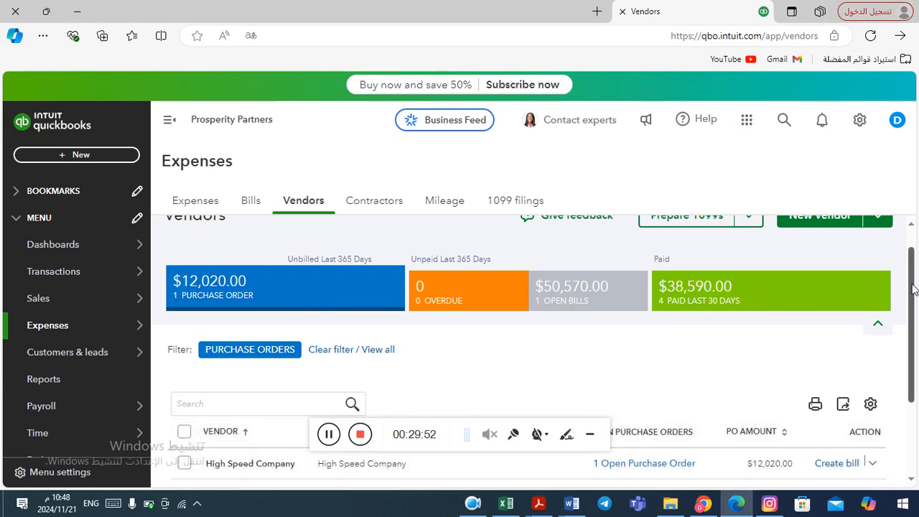
{"action": "left_click_drag", "start_coordinate": [913, 289], "coordinate": [912, 348]}
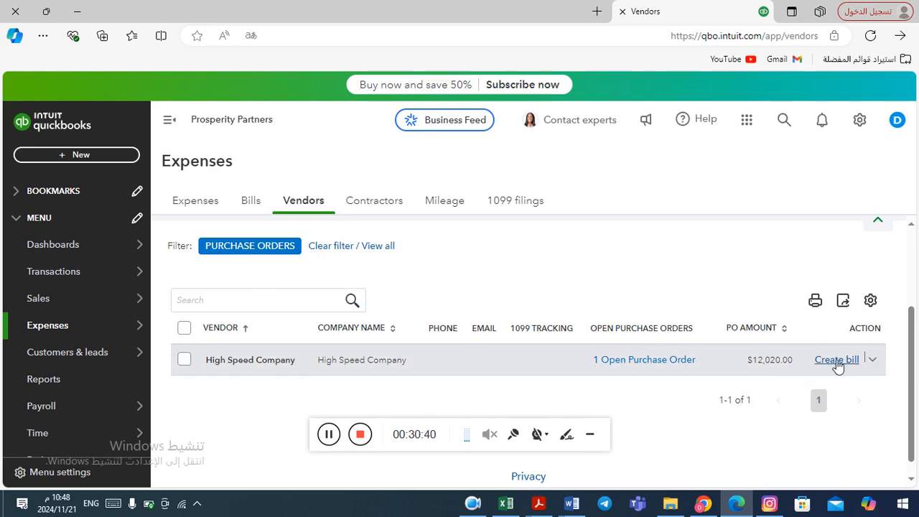
{"action": "left_click", "coordinate": [873, 360]}
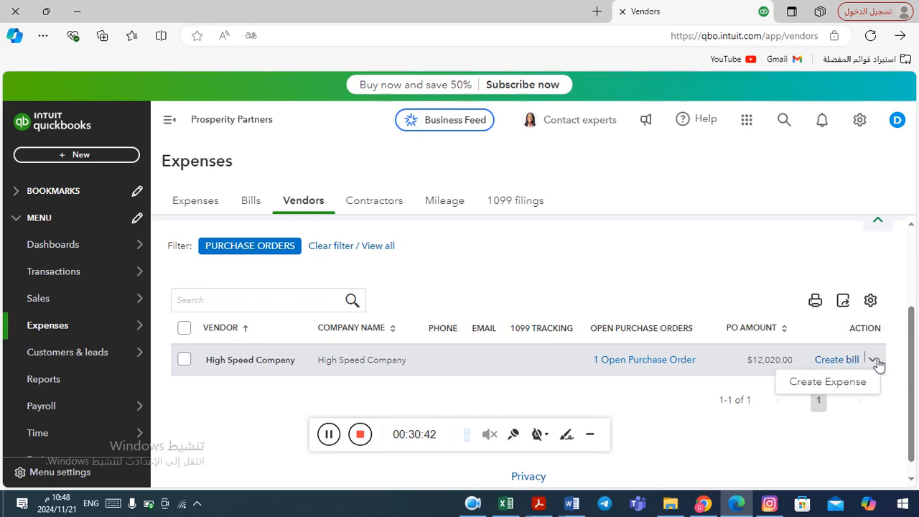
{"action": "left_click", "coordinate": [875, 361]}
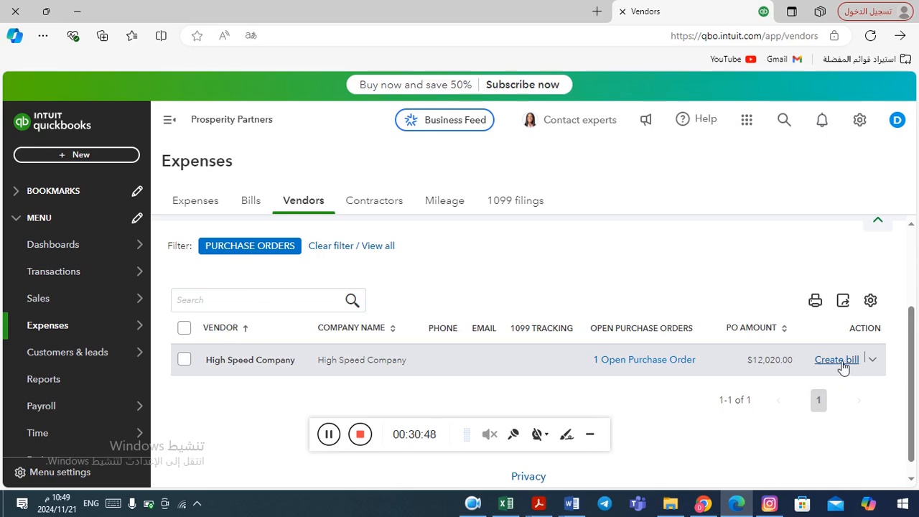
{"action": "left_click", "coordinate": [838, 361]}
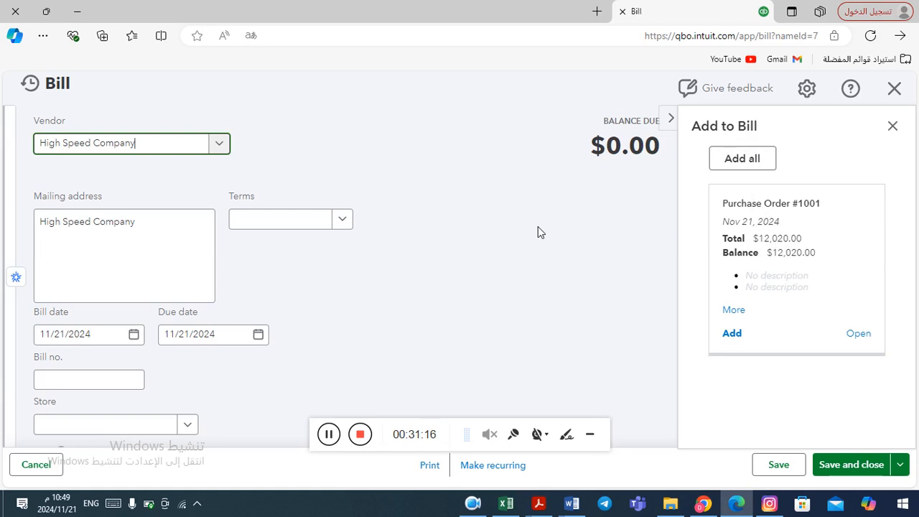
Add all lines from purchase order #1001 to the new bill
{"action": "left_click", "coordinate": [747, 164]}
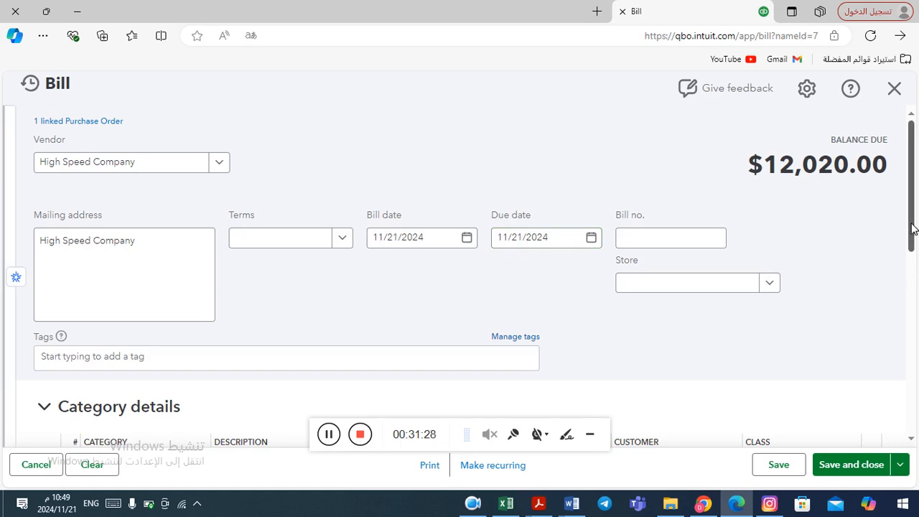
{"action": "left_click_drag", "start_coordinate": [912, 228], "coordinate": [909, 359]}
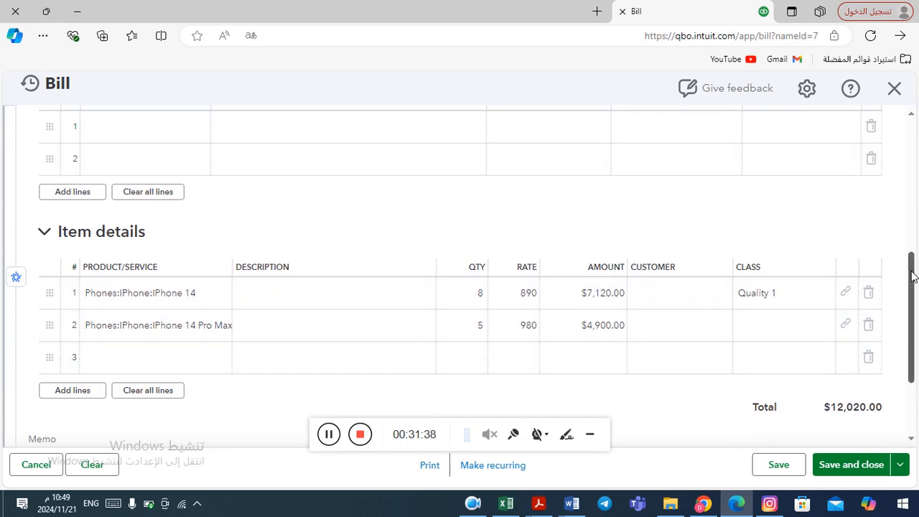
{"action": "left_click_drag", "start_coordinate": [911, 277], "coordinate": [906, 175]}
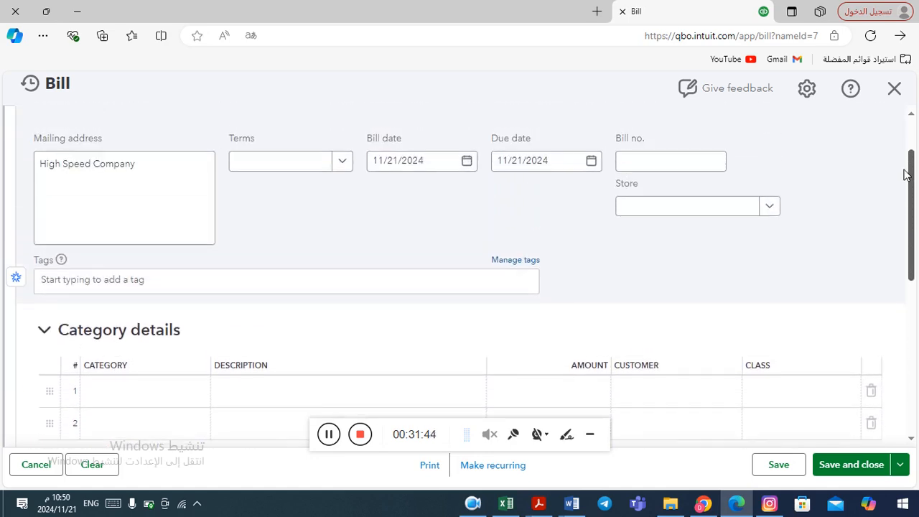
{"action": "left_click_drag", "start_coordinate": [906, 174], "coordinate": [903, 162]}
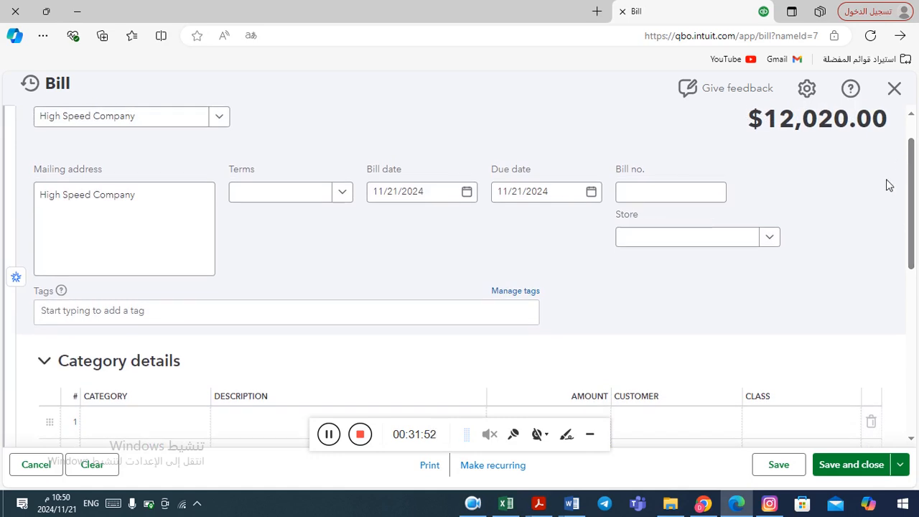
Set the bill number to 774 and choose Net 60 terms
{"action": "left_click", "coordinate": [652, 201]}
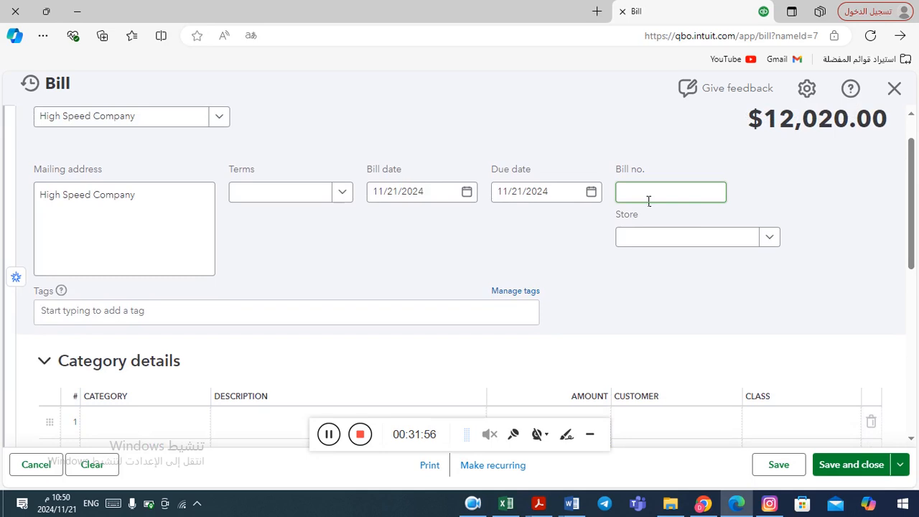
{"action": "left_click", "coordinate": [648, 201]}
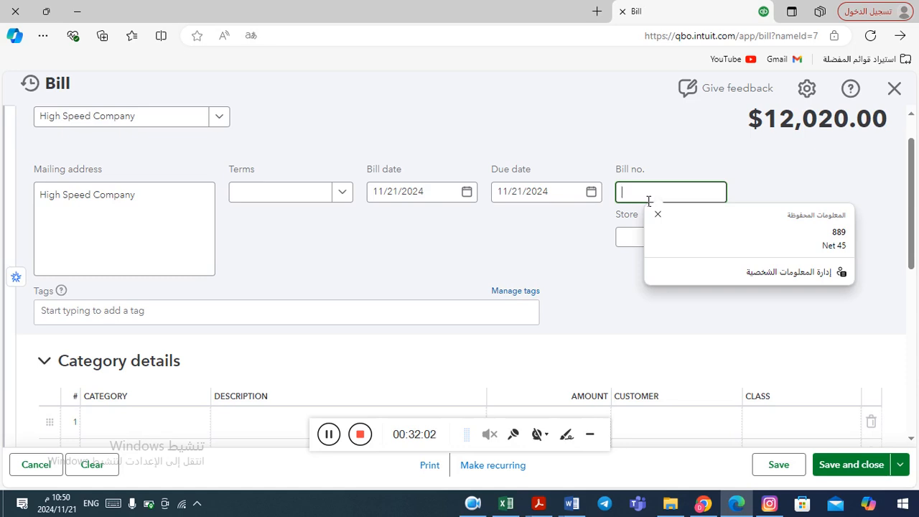
{"action": "type", "text": "774"}
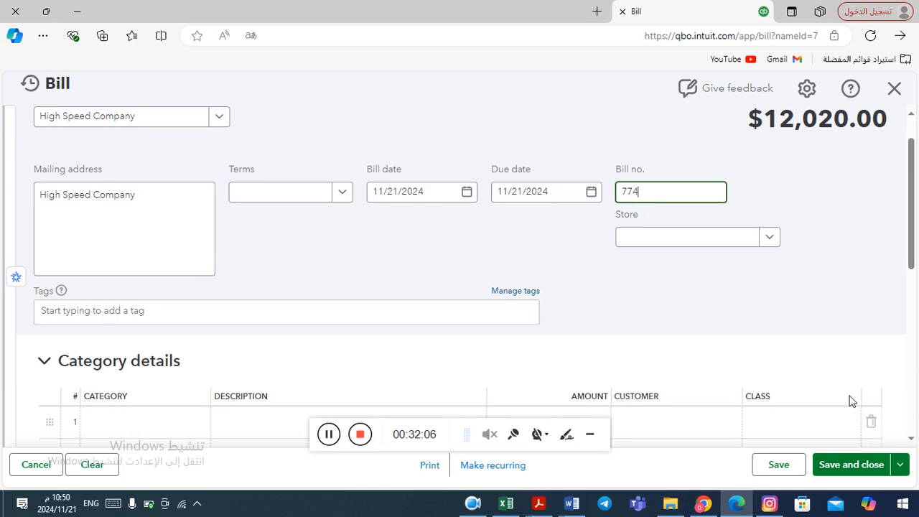
{"action": "left_click", "coordinate": [344, 193]}
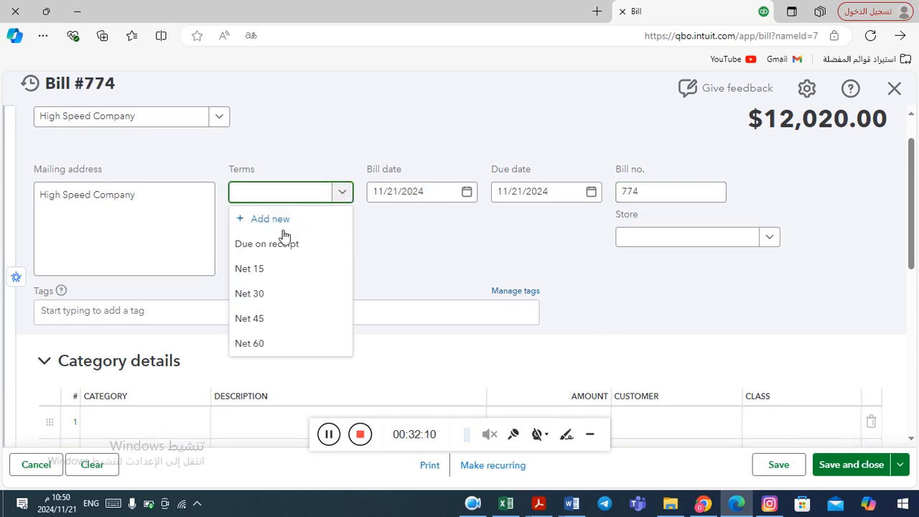
{"action": "left_click", "coordinate": [269, 346]}
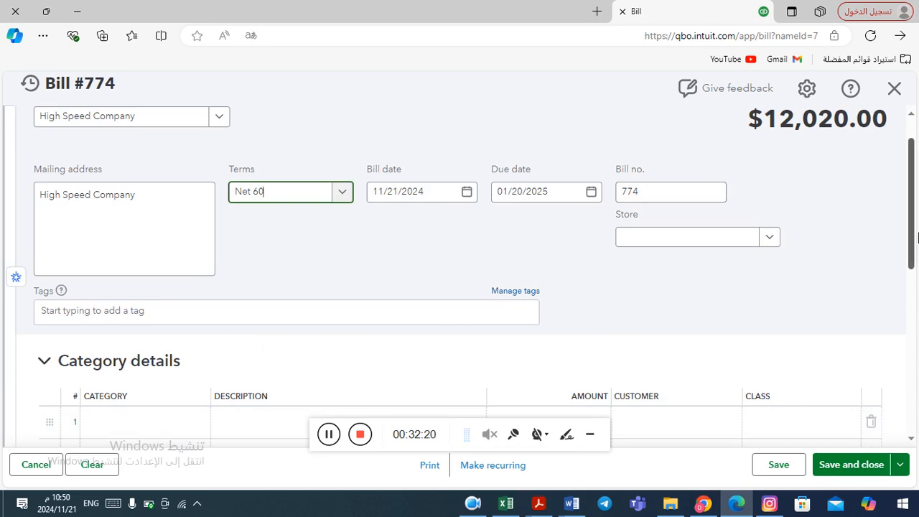
Save and close the bill, accepting the transaction date warning
{"action": "left_click_drag", "start_coordinate": [914, 225], "coordinate": [909, 329]}
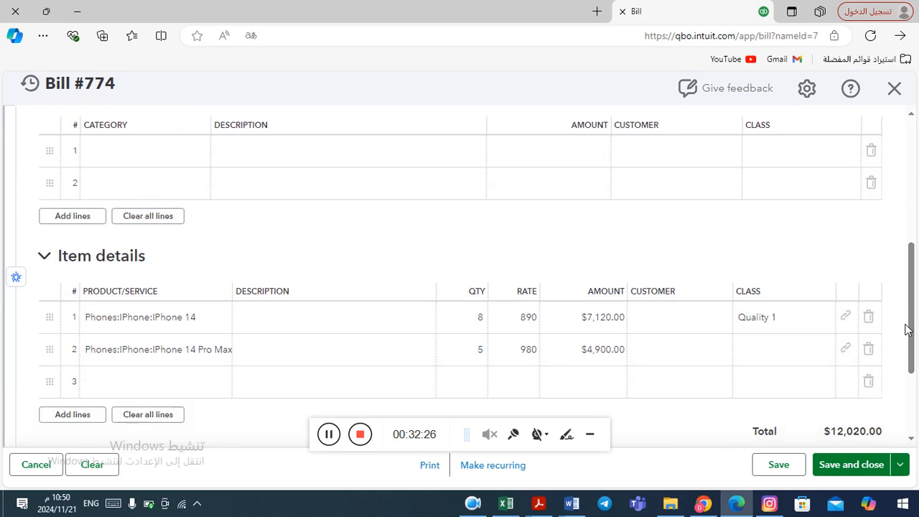
{"action": "left_click", "coordinate": [852, 465]}
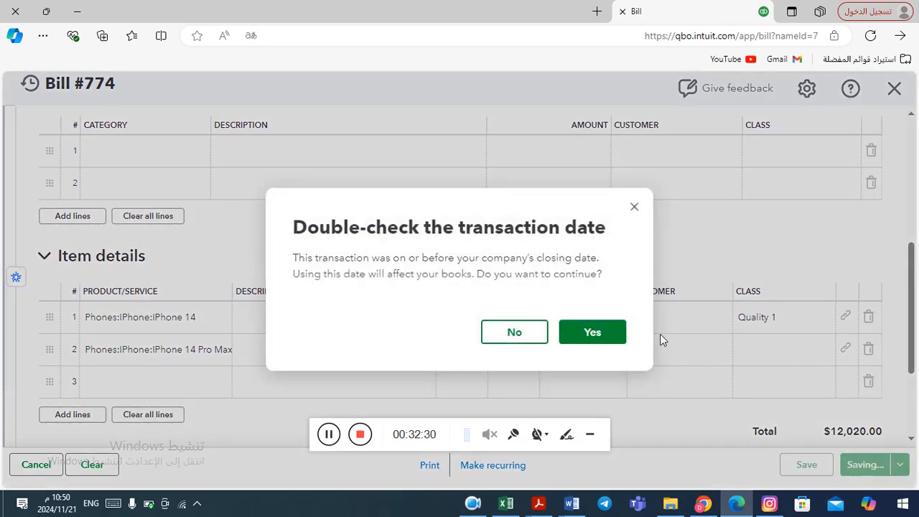
{"action": "left_click", "coordinate": [607, 337]}
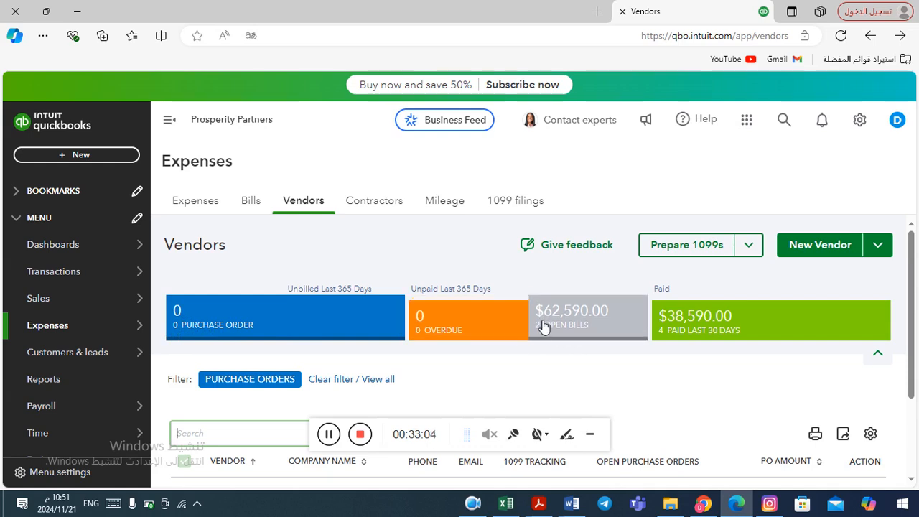
Filter vendors to open bills and start a bill payment to High Speed Company from ARAB ISLAMIC BANK
{"action": "left_click", "coordinate": [595, 323]}
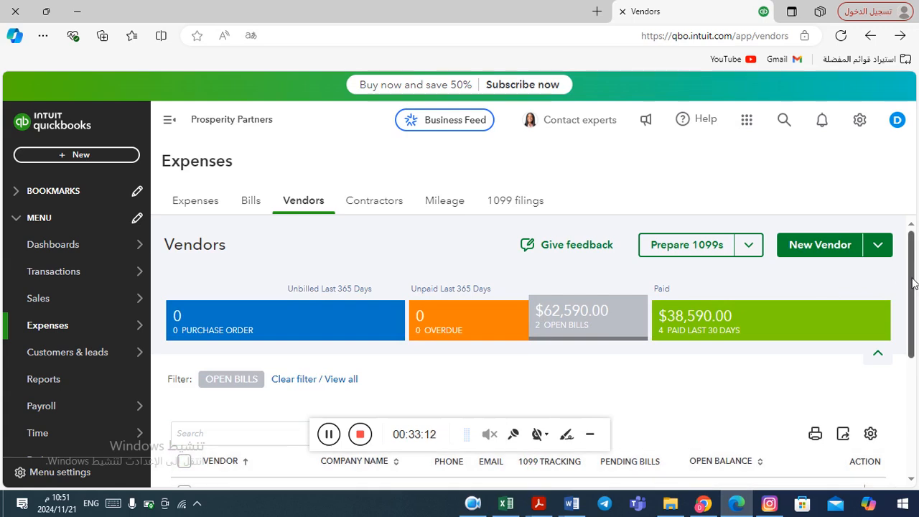
{"action": "left_click_drag", "start_coordinate": [913, 283], "coordinate": [911, 391]}
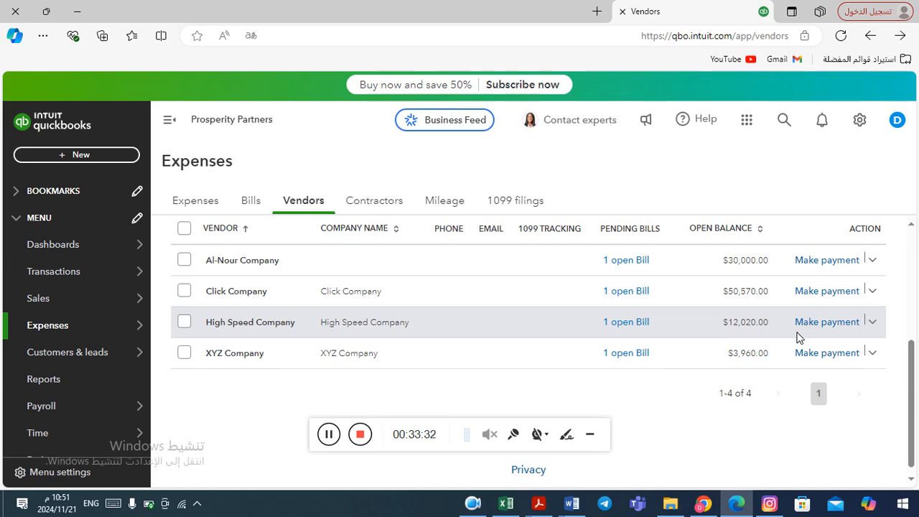
{"action": "left_click", "coordinate": [875, 323]}
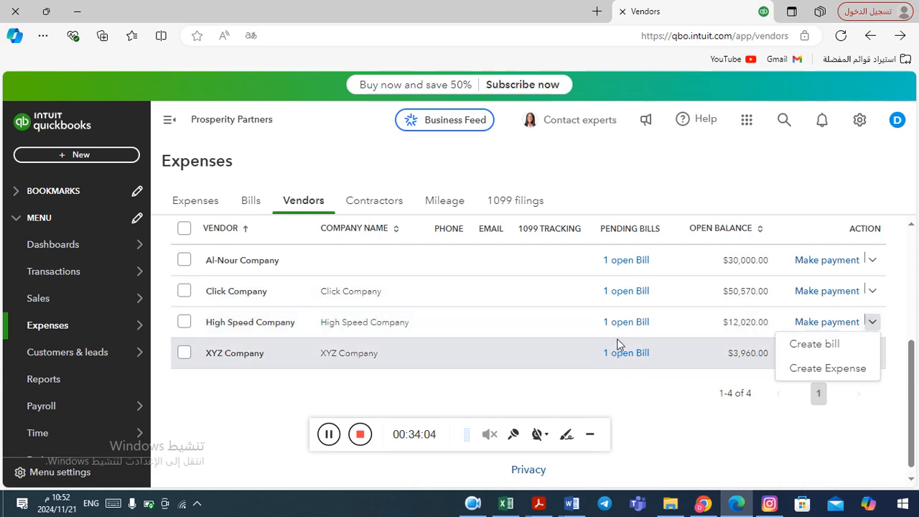
{"action": "left_click", "coordinate": [827, 323]}
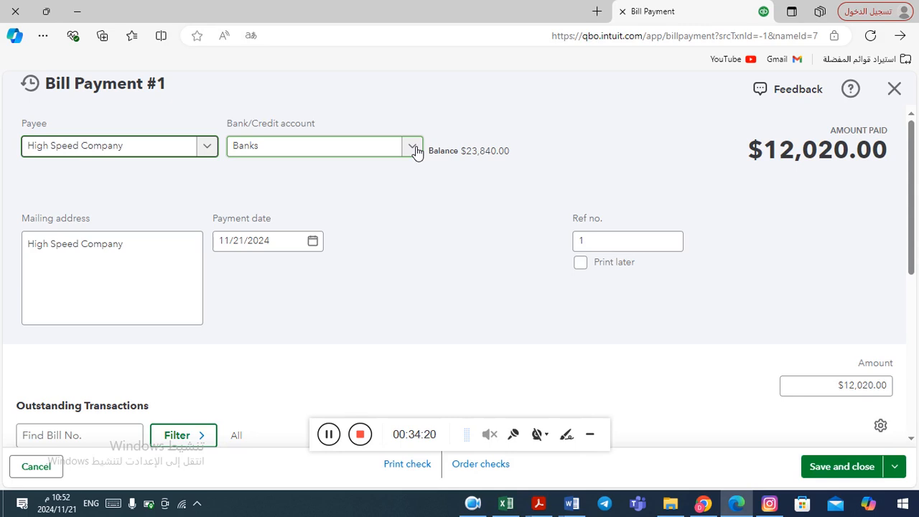
{"action": "left_click", "coordinate": [414, 148]}
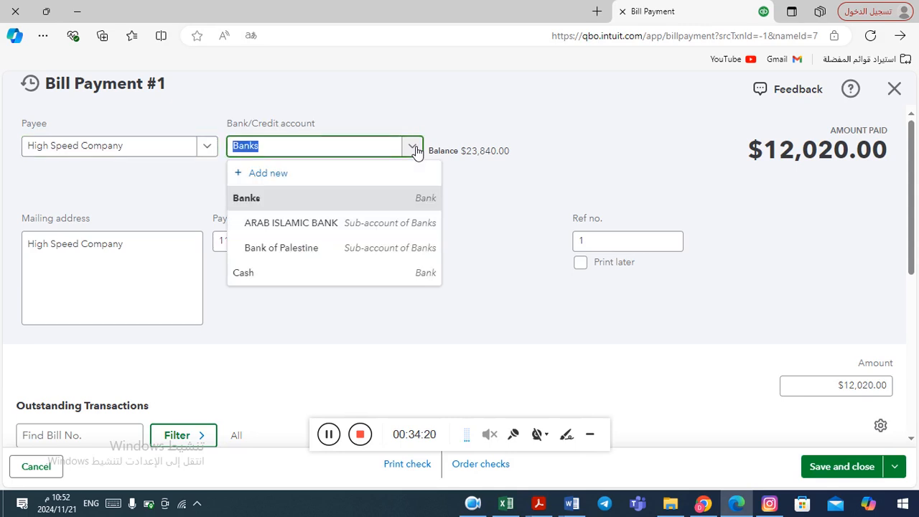
{"action": "left_click", "coordinate": [325, 224]}
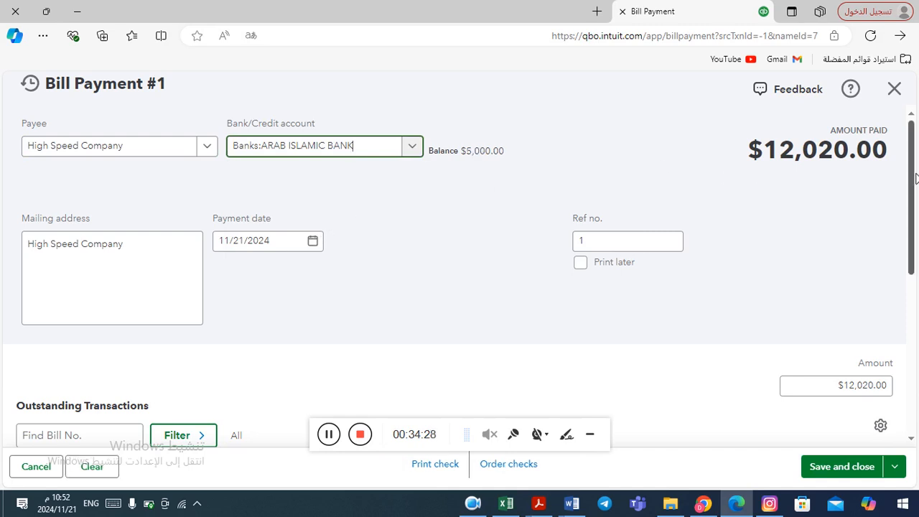
Save and close the bill payment, accepting the transaction date warning
{"action": "left_click_drag", "start_coordinate": [914, 178], "coordinate": [912, 303]}
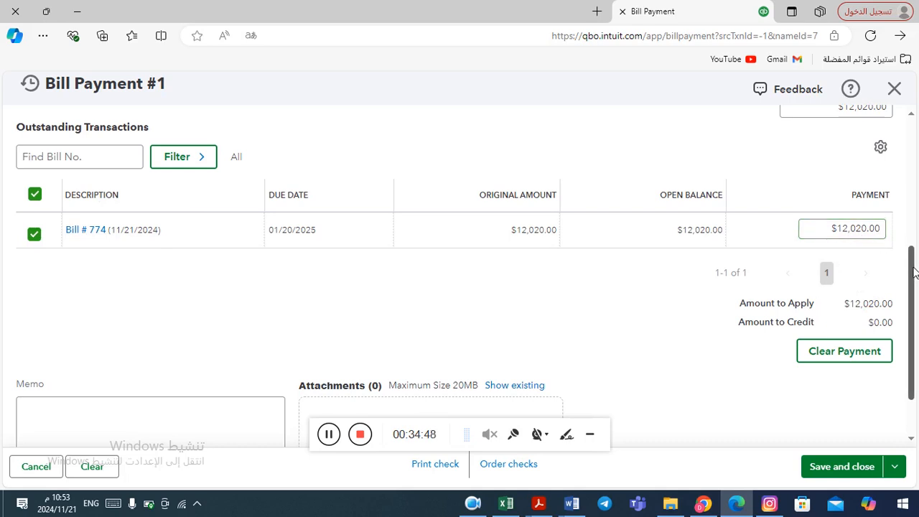
{"action": "scroll", "coordinate": [913, 272], "scroll_direction": "down", "scroll_amount": 1}
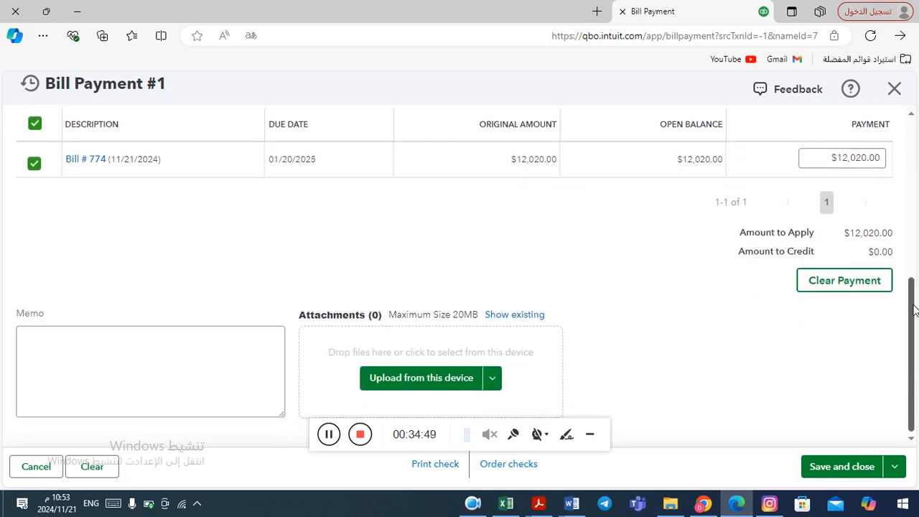
{"action": "left_click", "coordinate": [845, 468]}
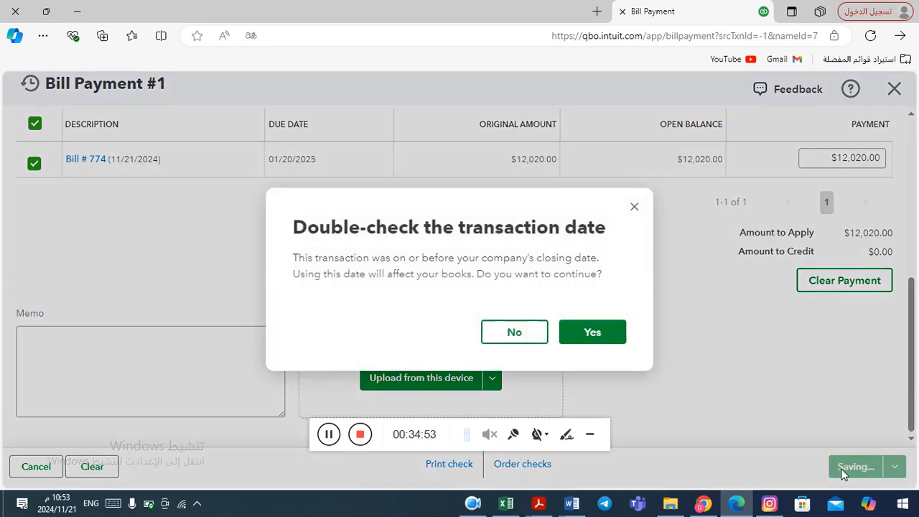
{"action": "left_click", "coordinate": [603, 336]}
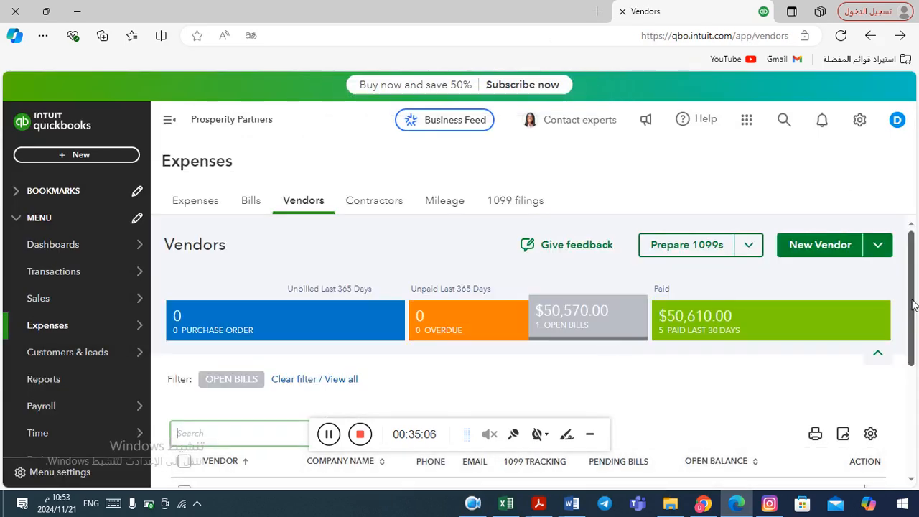
Filter the vendors list to recently paid vendors and review their open balances
{"action": "mouse_move", "coordinate": [913, 305]}
{"action": "left_mouse_down"}
{"action": "mouse_move", "coordinate": [914, 320]}
{"action": "mouse_move", "coordinate": [913, 296]}
{"action": "left_mouse_up"}
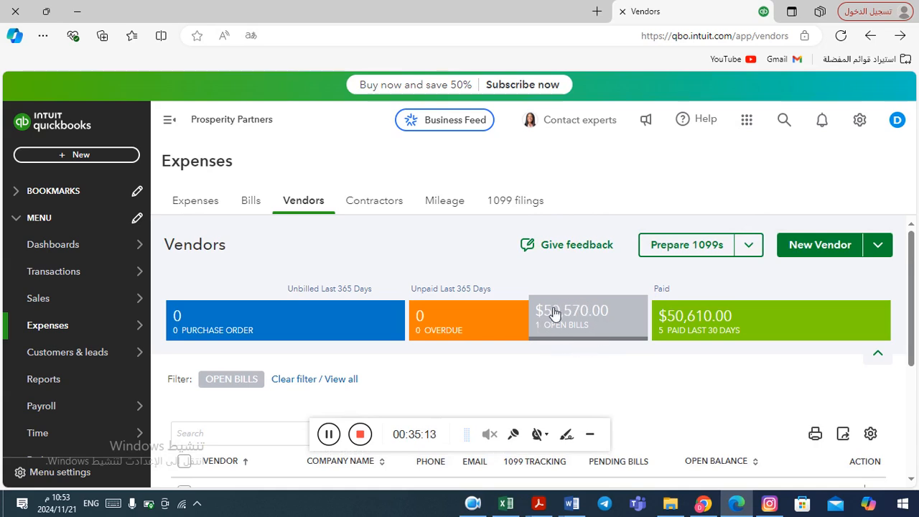
{"action": "left_click", "coordinate": [714, 323]}
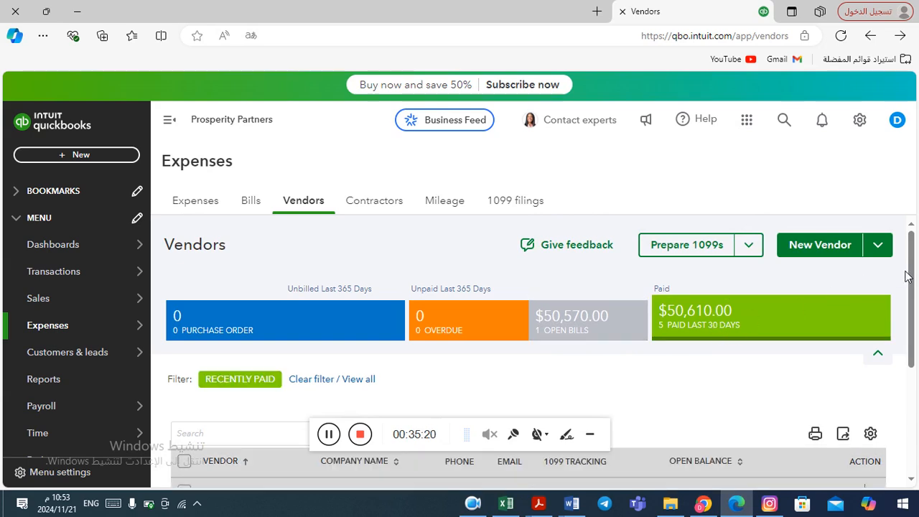
{"action": "left_click_drag", "start_coordinate": [912, 278], "coordinate": [913, 379]}
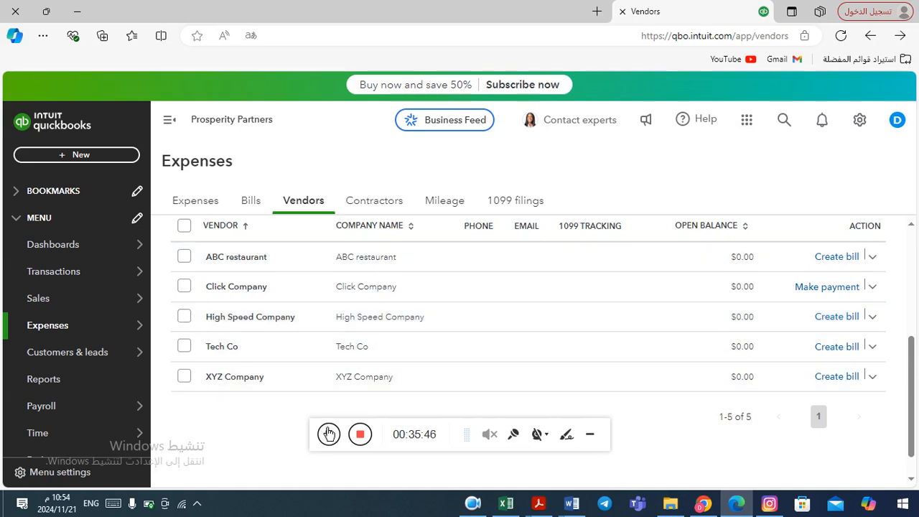
{"action": "left_click", "coordinate": [330, 436]}
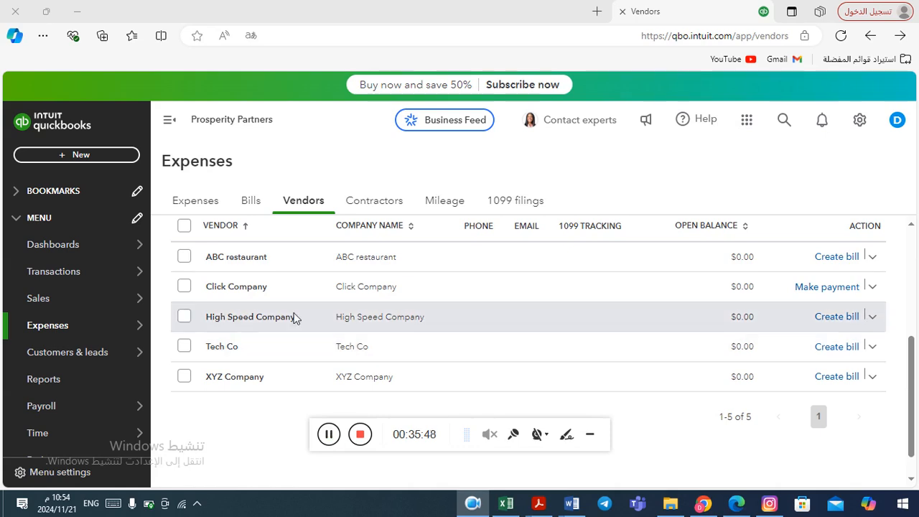
Open Reports and review the Balance Sheet's bank and asset balances
{"action": "mouse_move", "coordinate": [61, 409]}
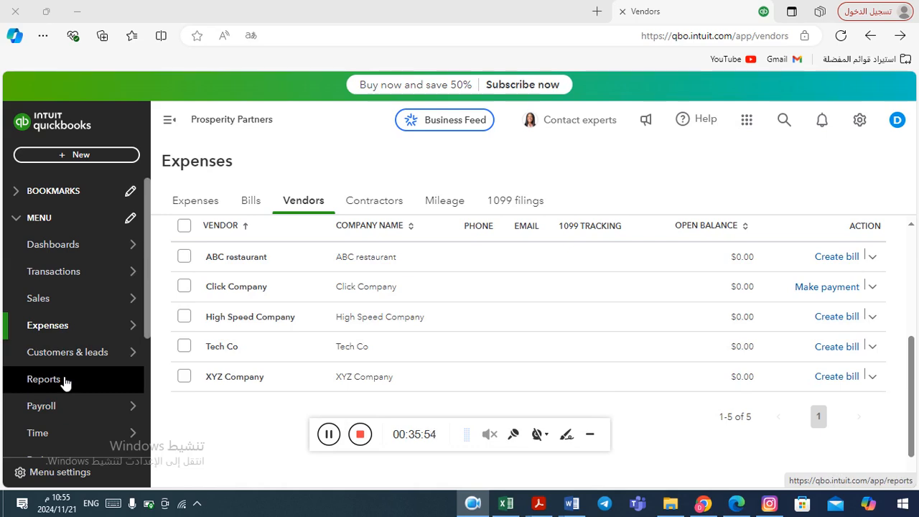
{"action": "left_click", "coordinate": [64, 382]}
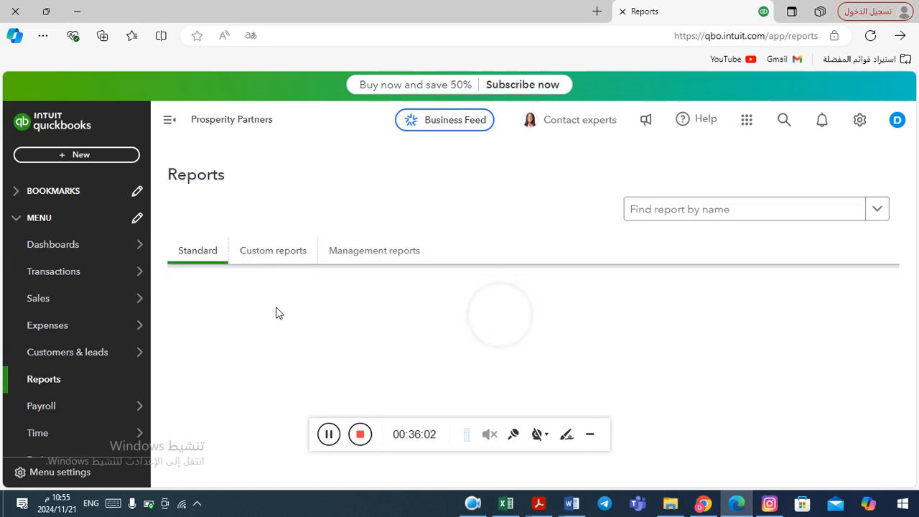
{"action": "left_click", "coordinate": [329, 434]}
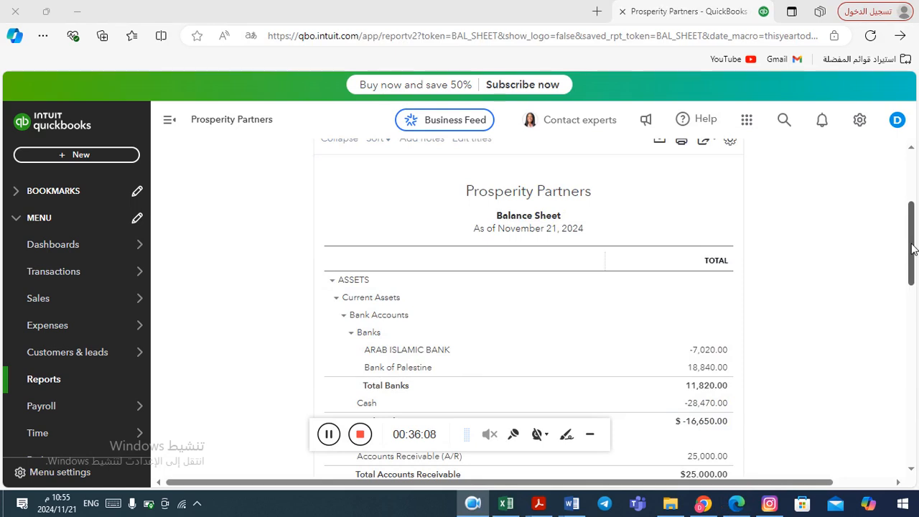
{"action": "left_click_drag", "start_coordinate": [913, 249], "coordinate": [909, 283]}
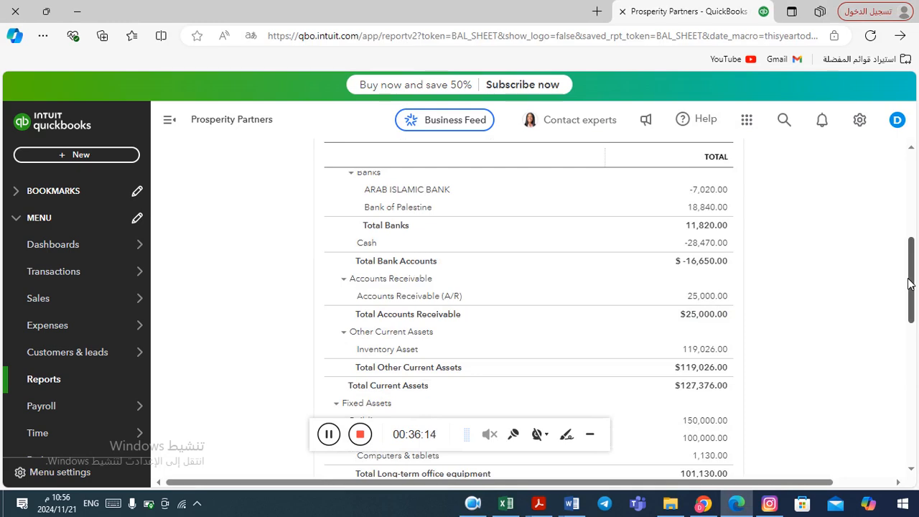
{"action": "left_click_drag", "start_coordinate": [909, 283], "coordinate": [910, 289]}
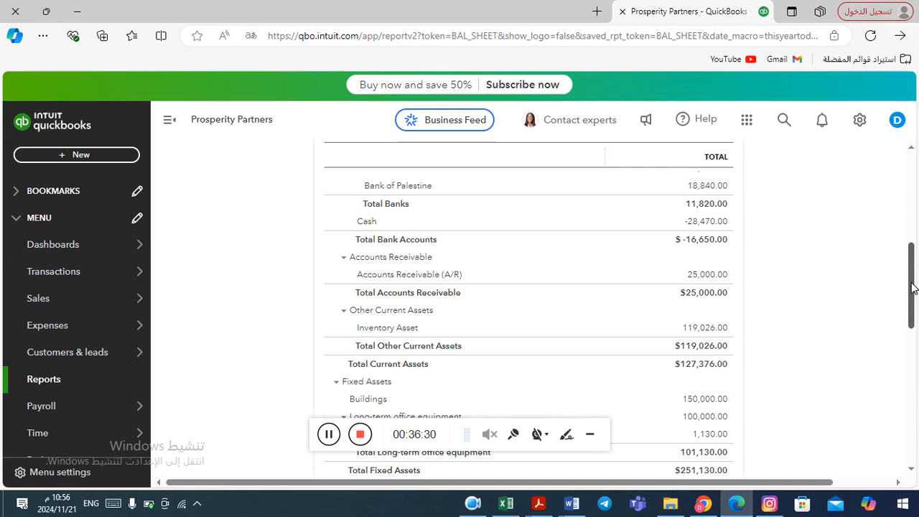
{"action": "left_click_drag", "start_coordinate": [912, 288], "coordinate": [910, 225]}
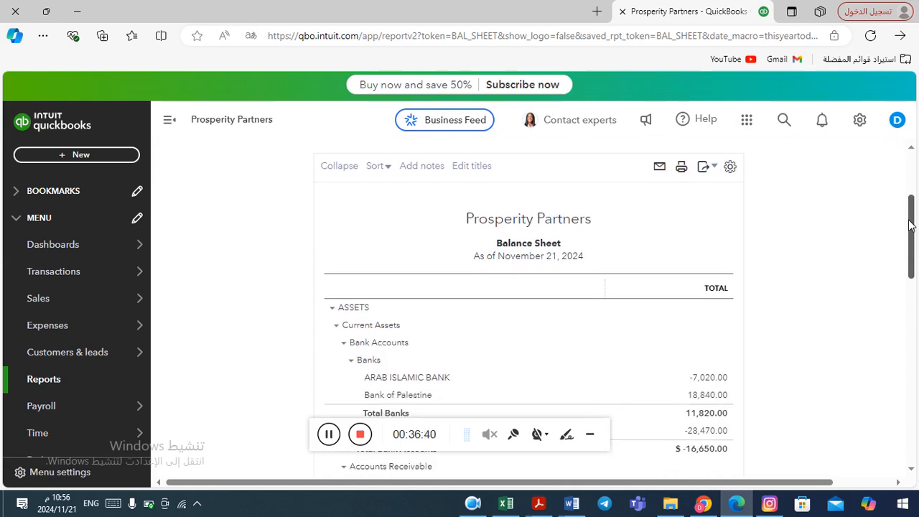